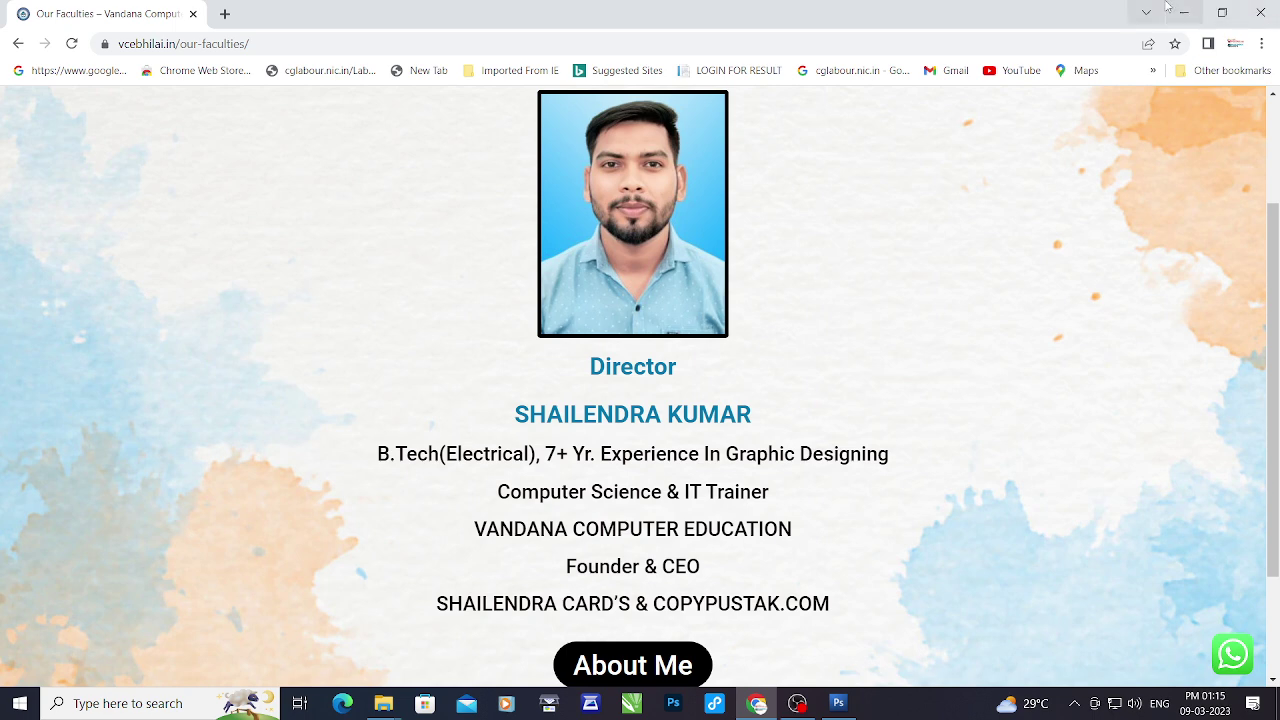
# Clear the open browser and folder windows from the desktop and bring up the ICONS folder.
pyautogui.click(1146, 12)
pyautogui.click(1184, 11)
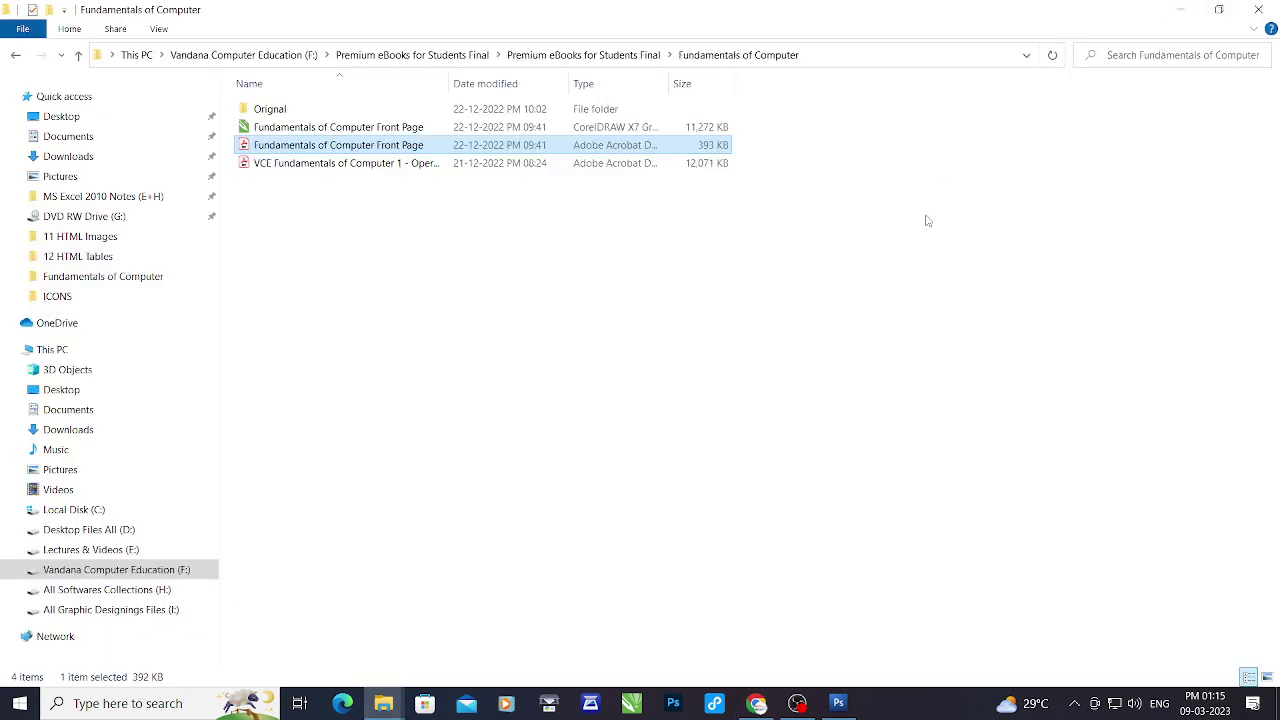
pyautogui.click(1180, 9)
pyautogui.rightClick(948, 245)
pyautogui.click(985, 284)
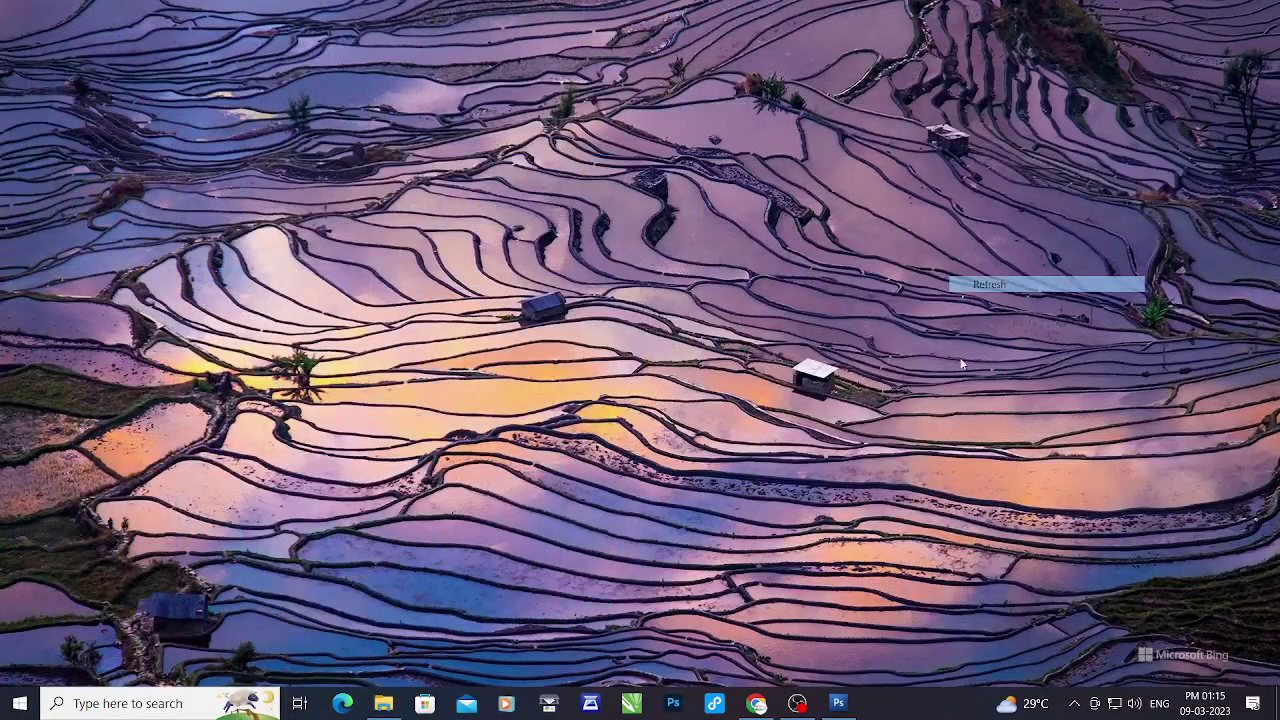
pyautogui.click(383, 704)
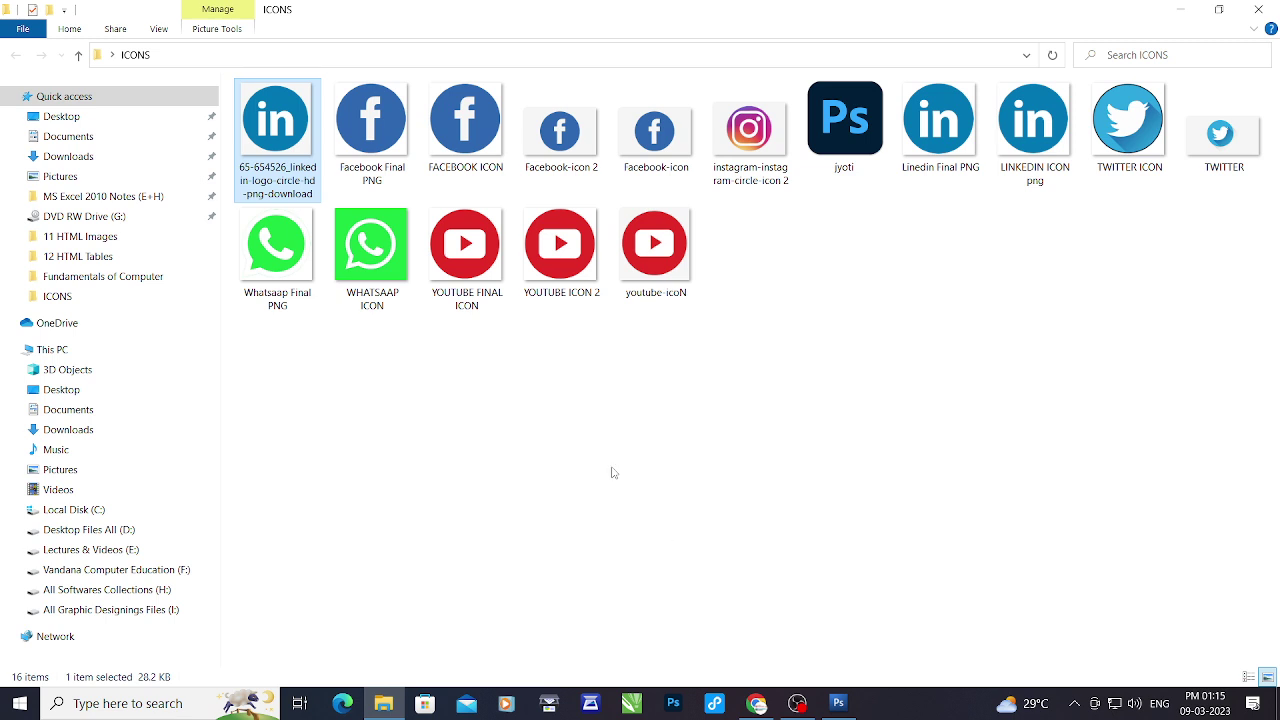
# Check the file properties of the 65-654526_linkedin-logo-circle-hd-png-download image and close them.
pyautogui.rightClick(273, 160)
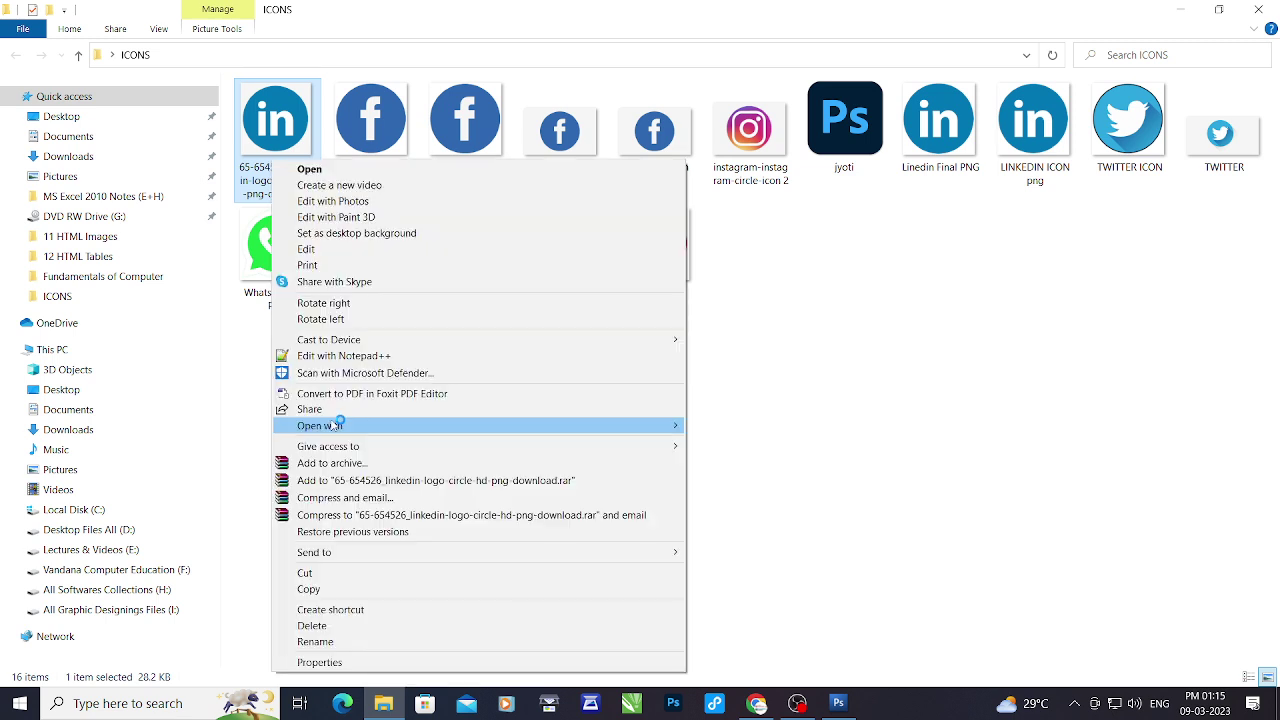
pyautogui.click(322, 662)
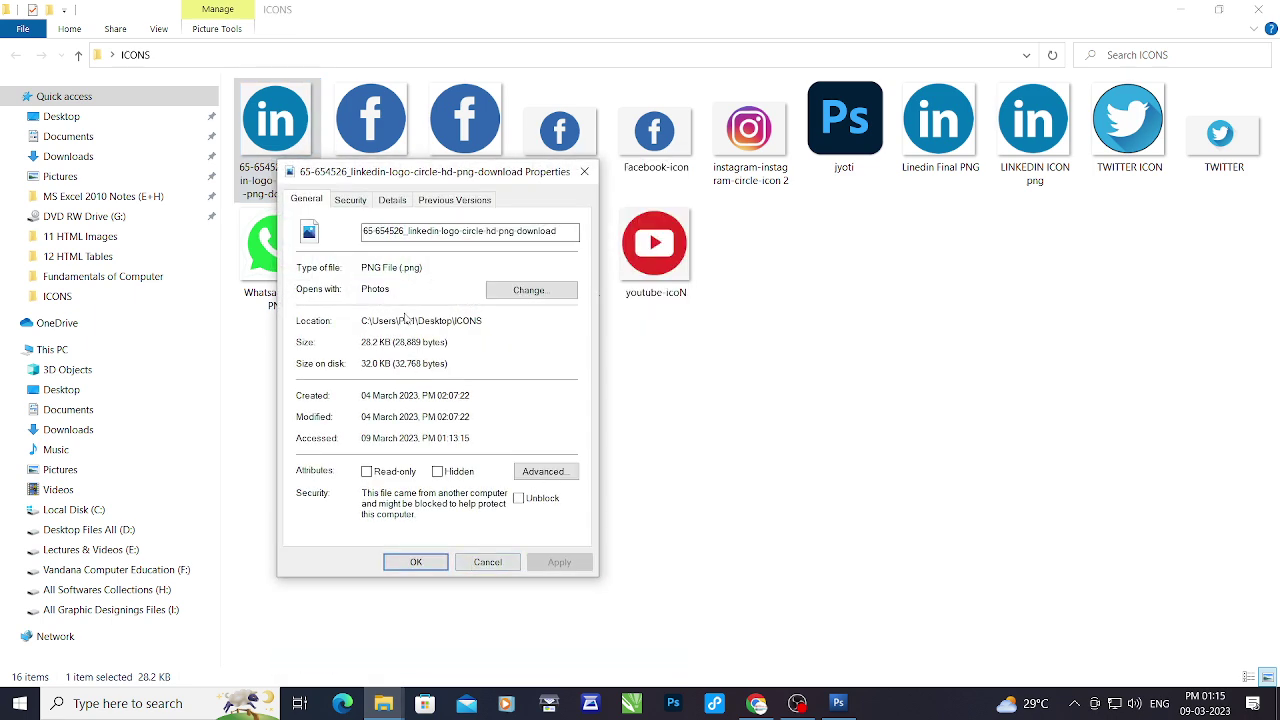
pyautogui.click(585, 175)
# Preview the Facebook-icon 2 and Facebook-icon images, closing each preview after viewing it.
pyautogui.click(568, 145)
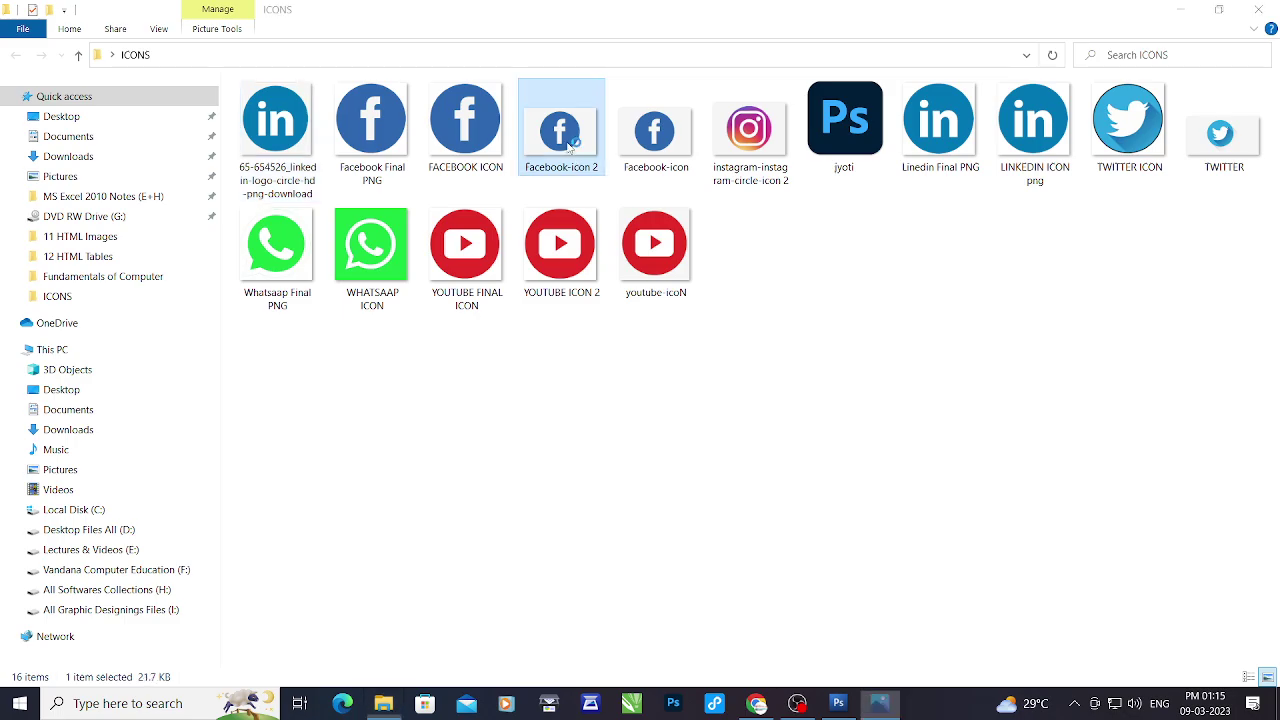
pyautogui.doubleClick(568, 145)
pyautogui.press('Escape')
pyautogui.click(645, 138)
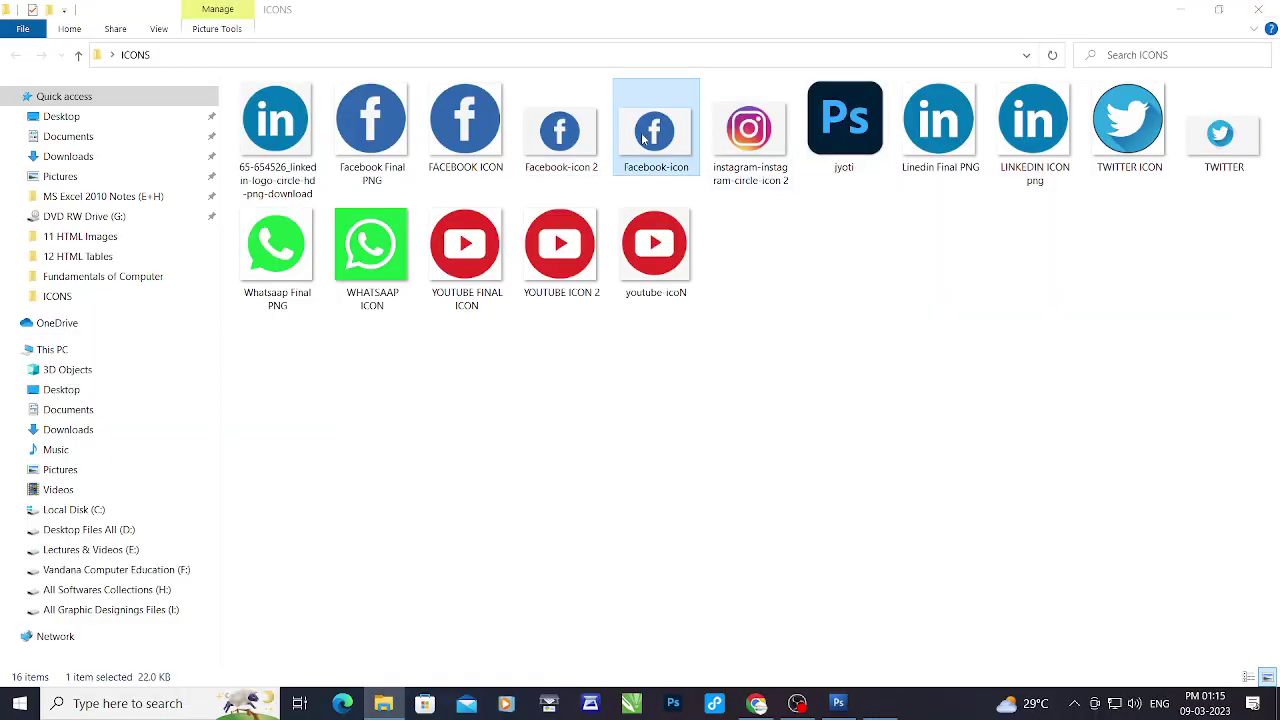
pyautogui.doubleClick(645, 138)
pyautogui.press('Escape')
# Check the file type of the Facebook-icon image in its file properties.
pyautogui.rightClick(642, 133)
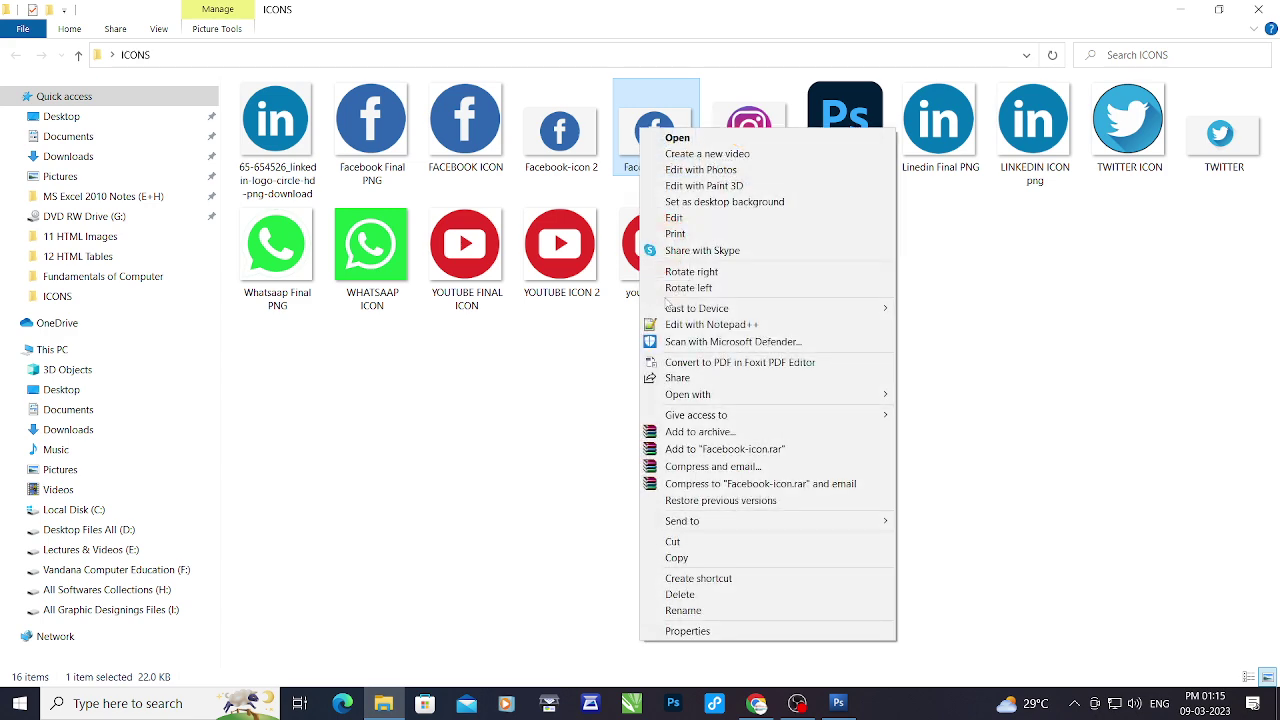
pyautogui.click(687, 631)
pyautogui.moveTo(820, 148); pyautogui.dragTo(612, 145)
pyautogui.click(741, 141)
# Examine the Facebook-icon image enlarged in the photo viewer and close it.
pyautogui.doubleClick(656, 140)
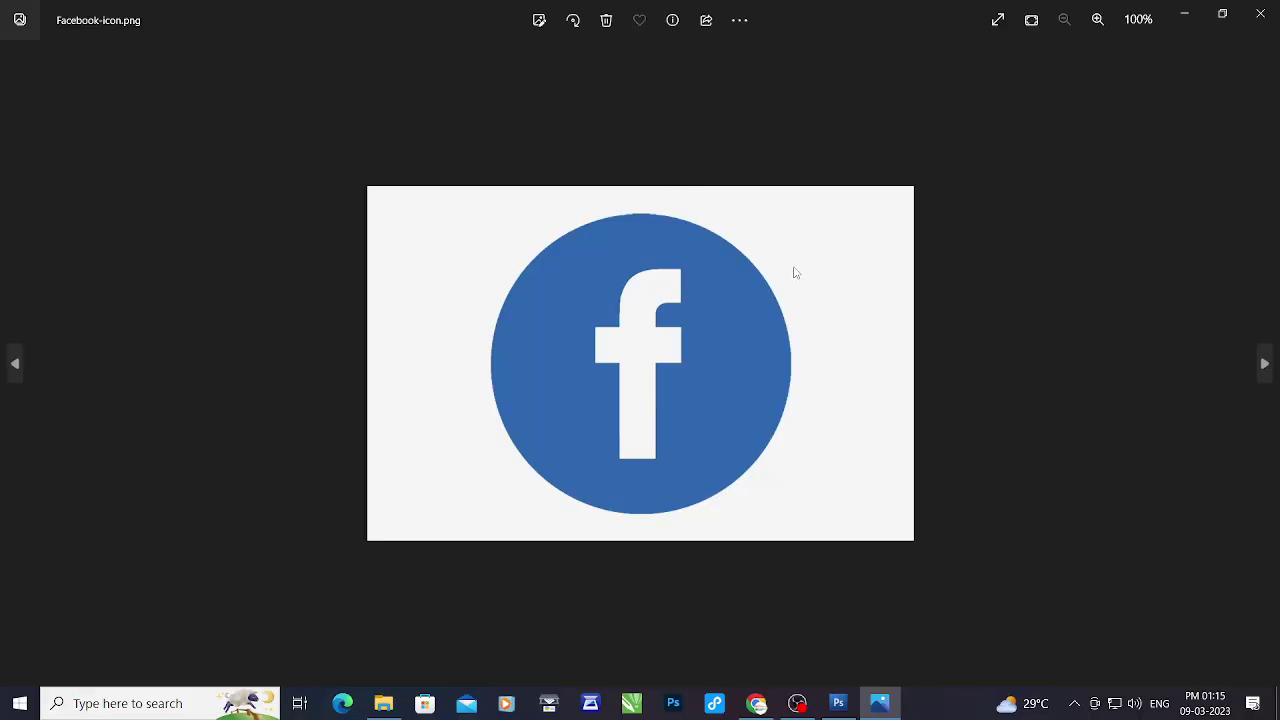
pyautogui.scroll(1, 786, 306)
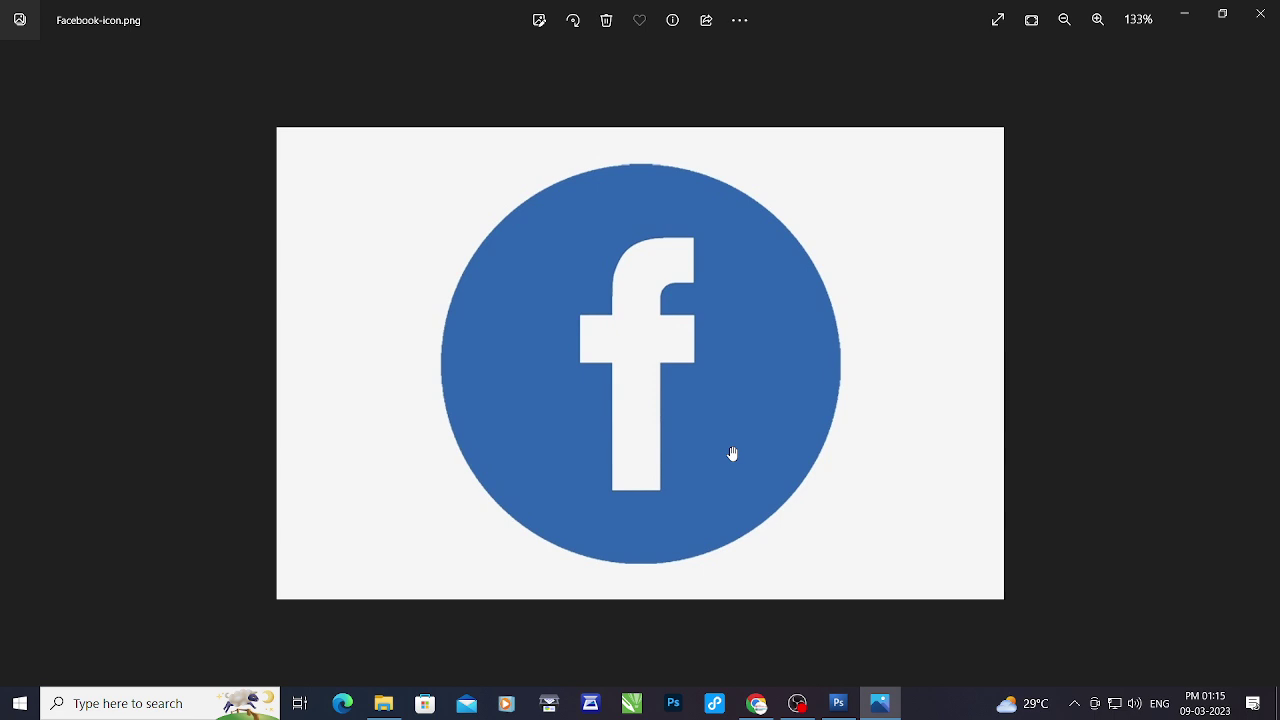
pyautogui.click(1260, 14)
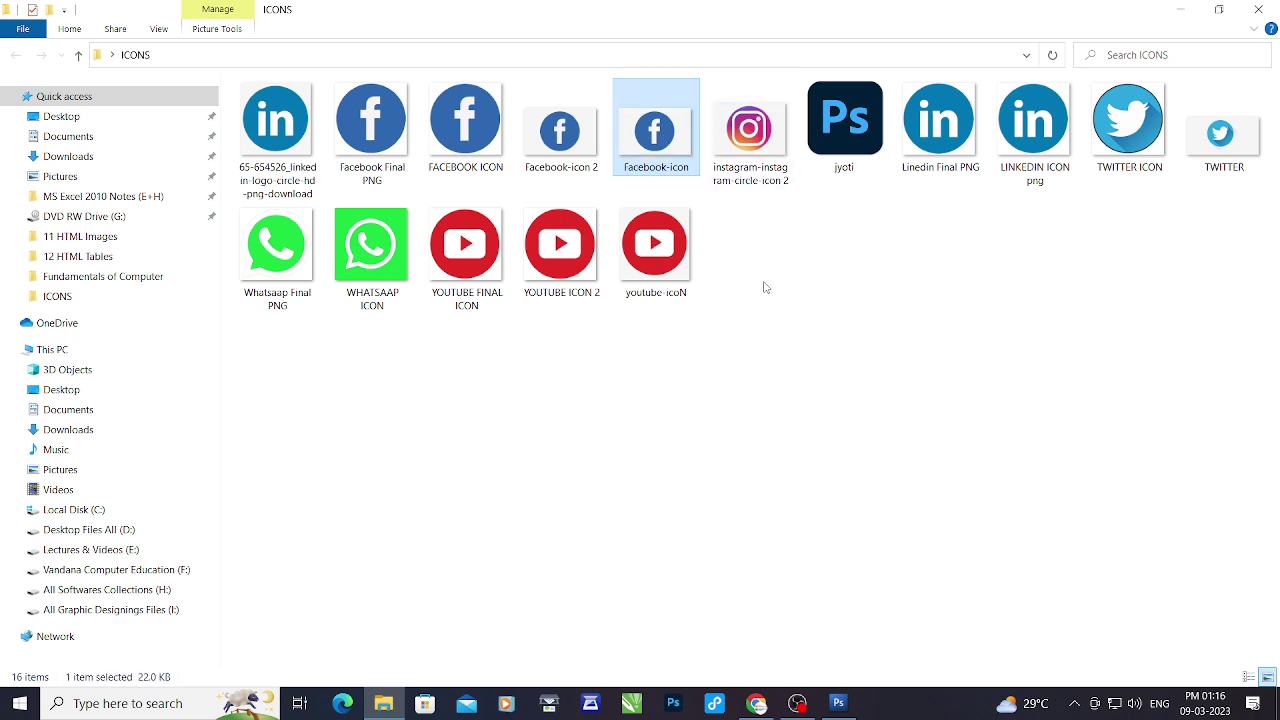
# Try to open Facebook-icon.png from the ICONS folder in Photoshop and return to the folder.
pyautogui.moveTo(655, 132); pyautogui.dragTo(519, 315)
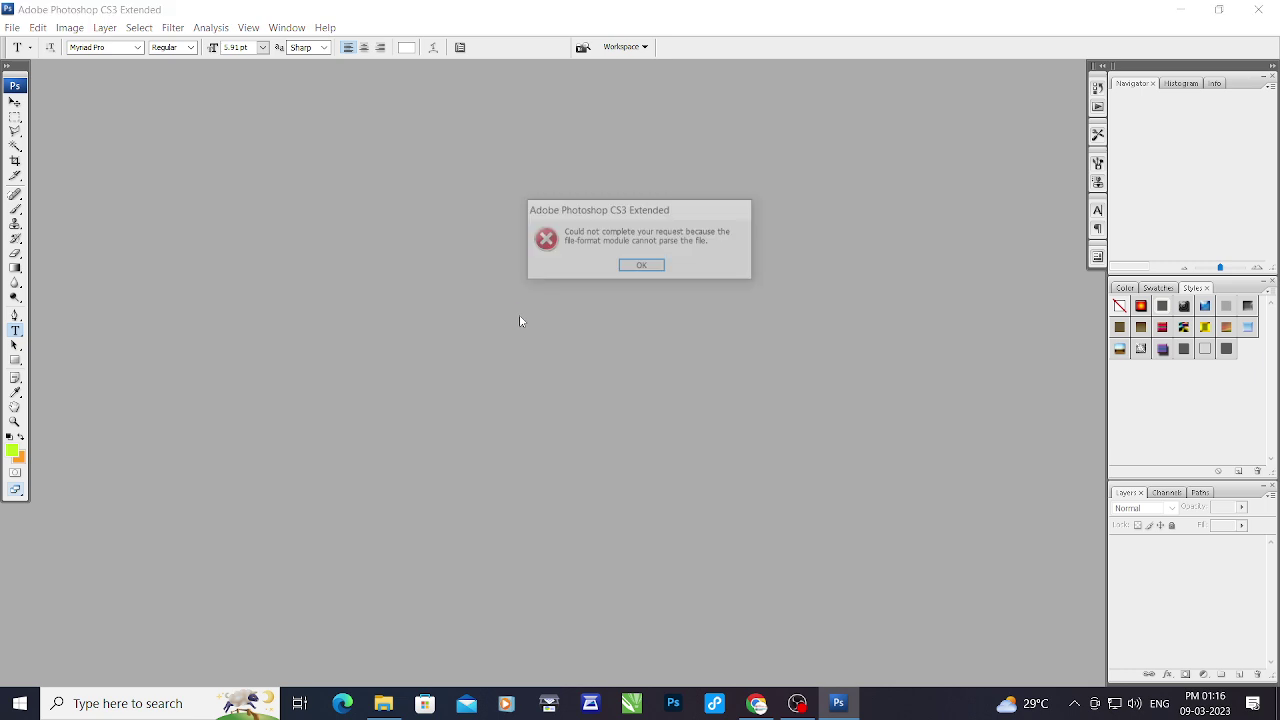
pyautogui.click(648, 266)
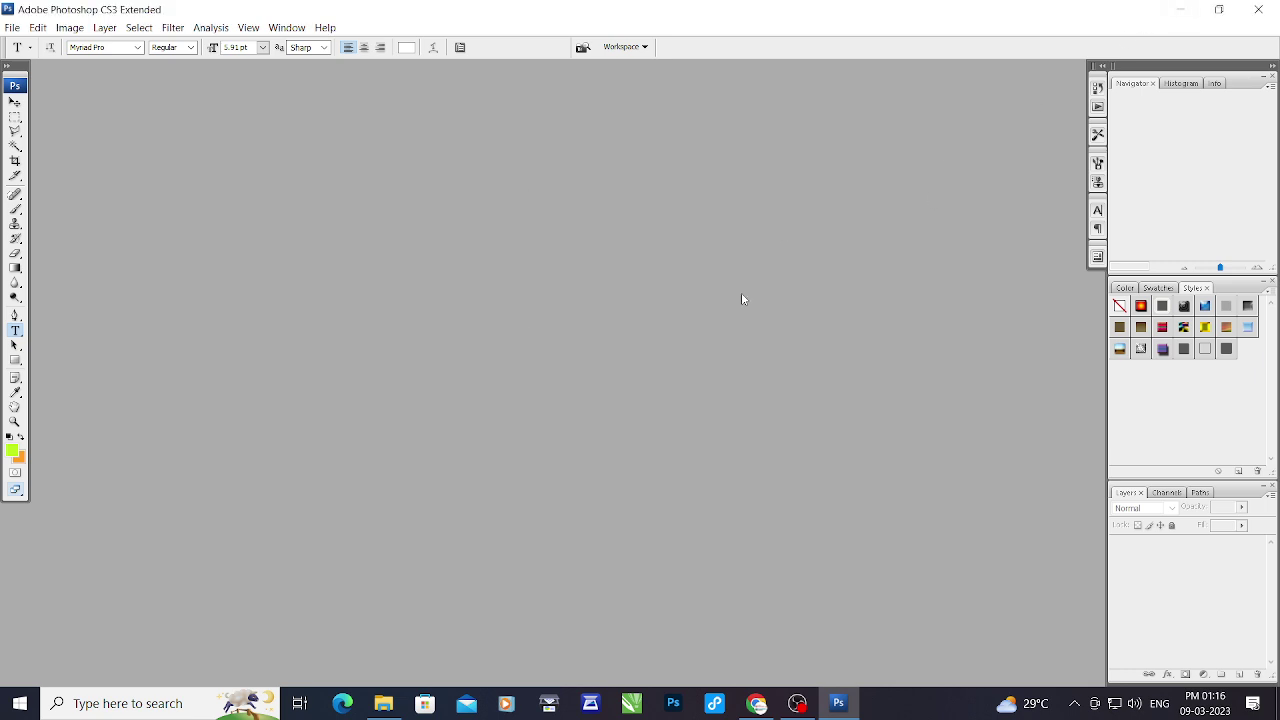
pyautogui.hotkey('alt', 'Tab')
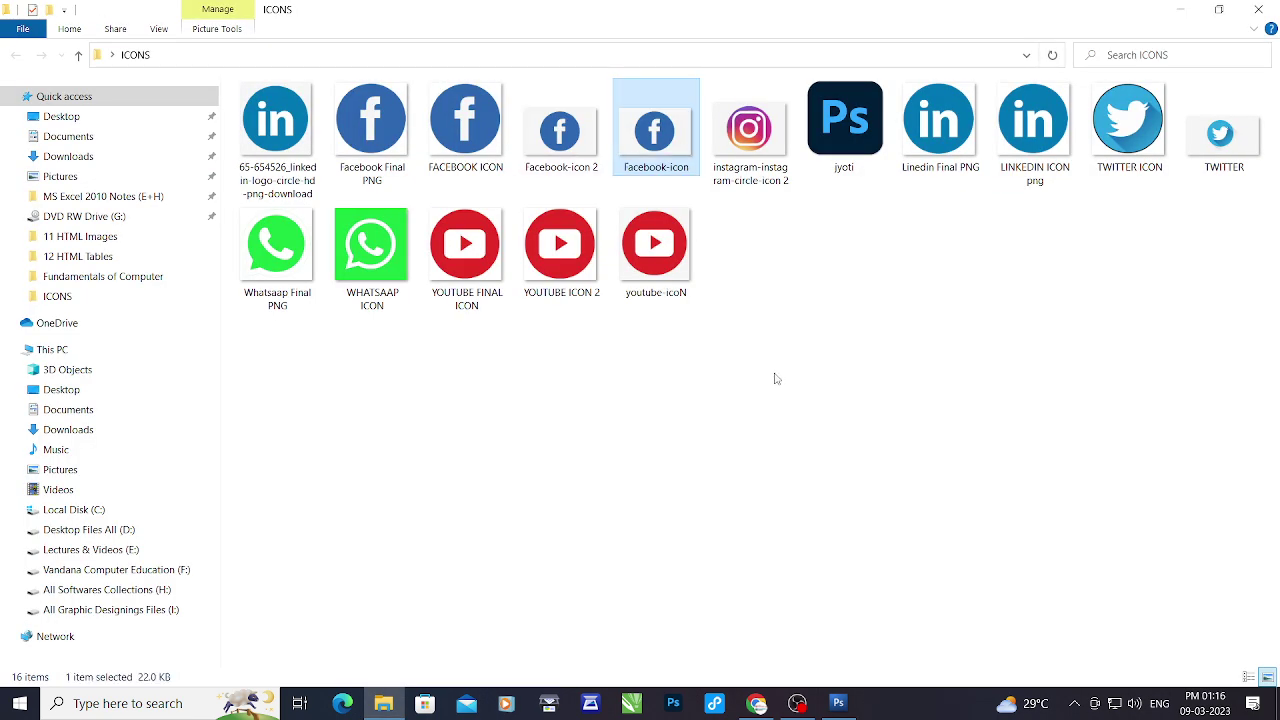
# Open the Facebook-icon image from the ICONS folder in Paint.
pyautogui.rightClick(655, 140)
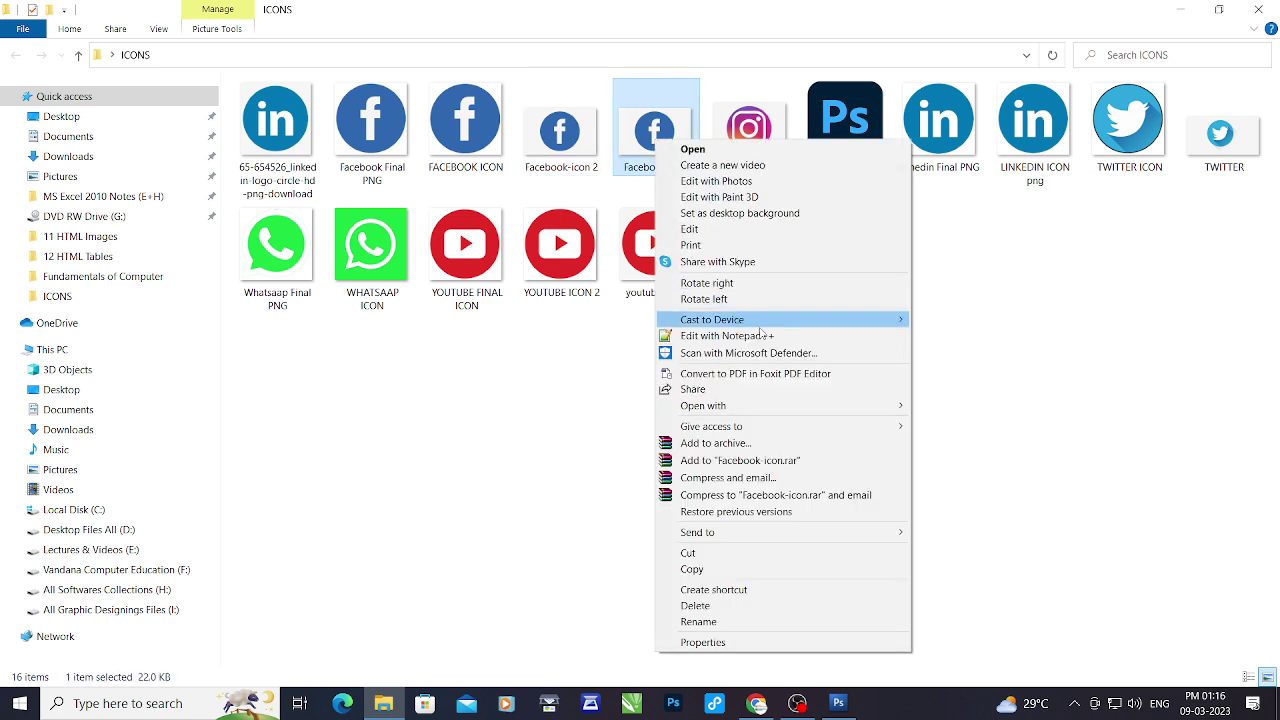
pyautogui.moveTo(806, 410)
pyautogui.click(968, 460)
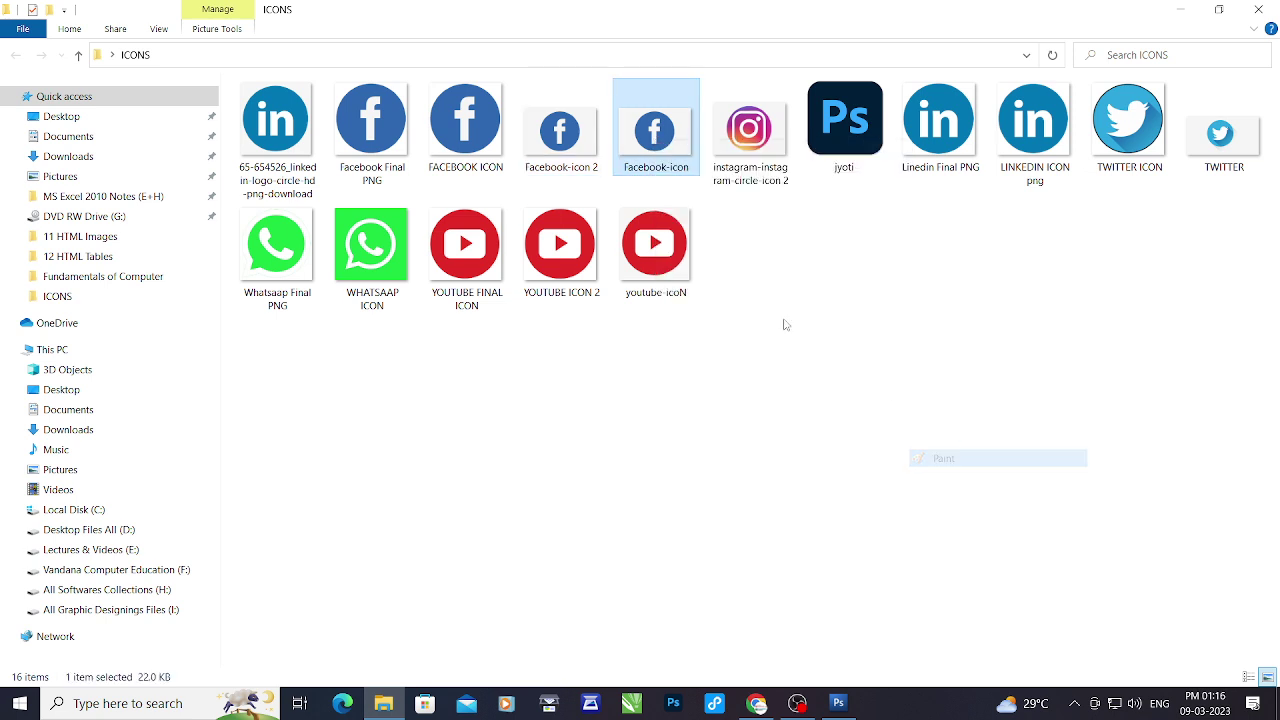
# Save the image as a JPEG named "Facebook JPEG" in the ICONS folder and close Paint.
pyautogui.click(22, 28)
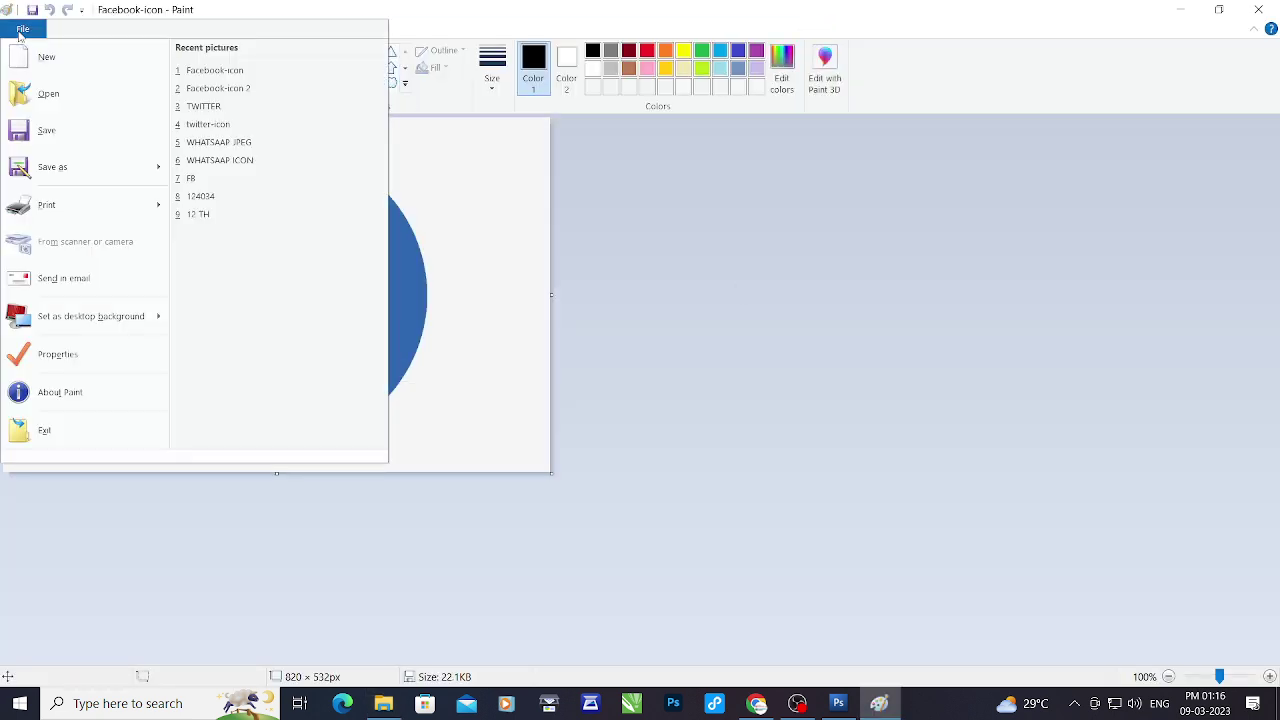
pyautogui.click(62, 175)
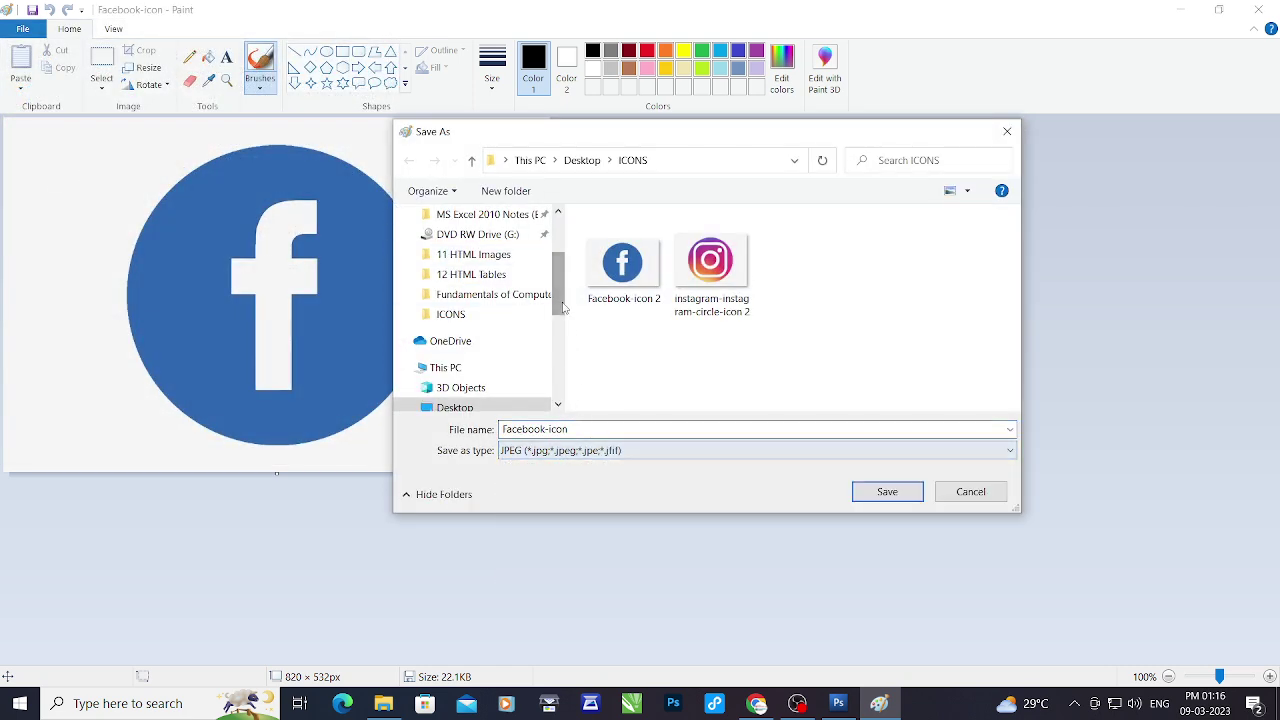
pyautogui.scroll(-2, 480, 320)
pyautogui.click(582, 436)
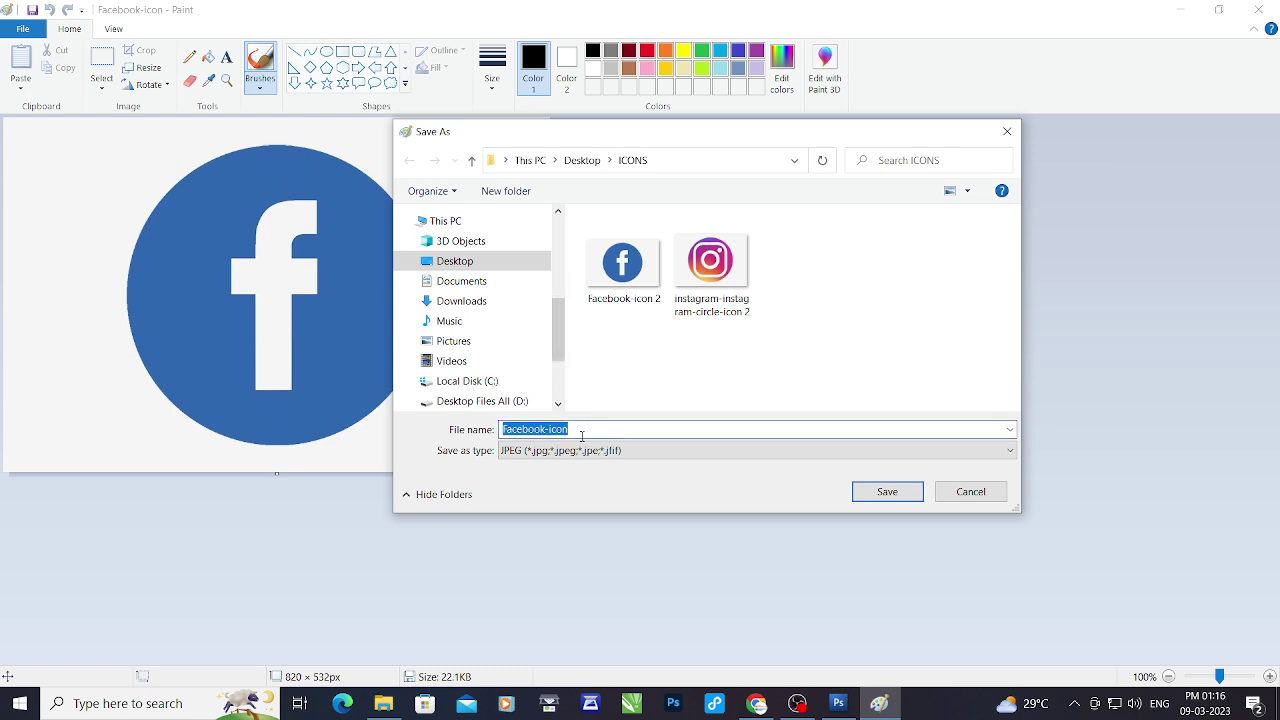
pyautogui.write('facebook ')
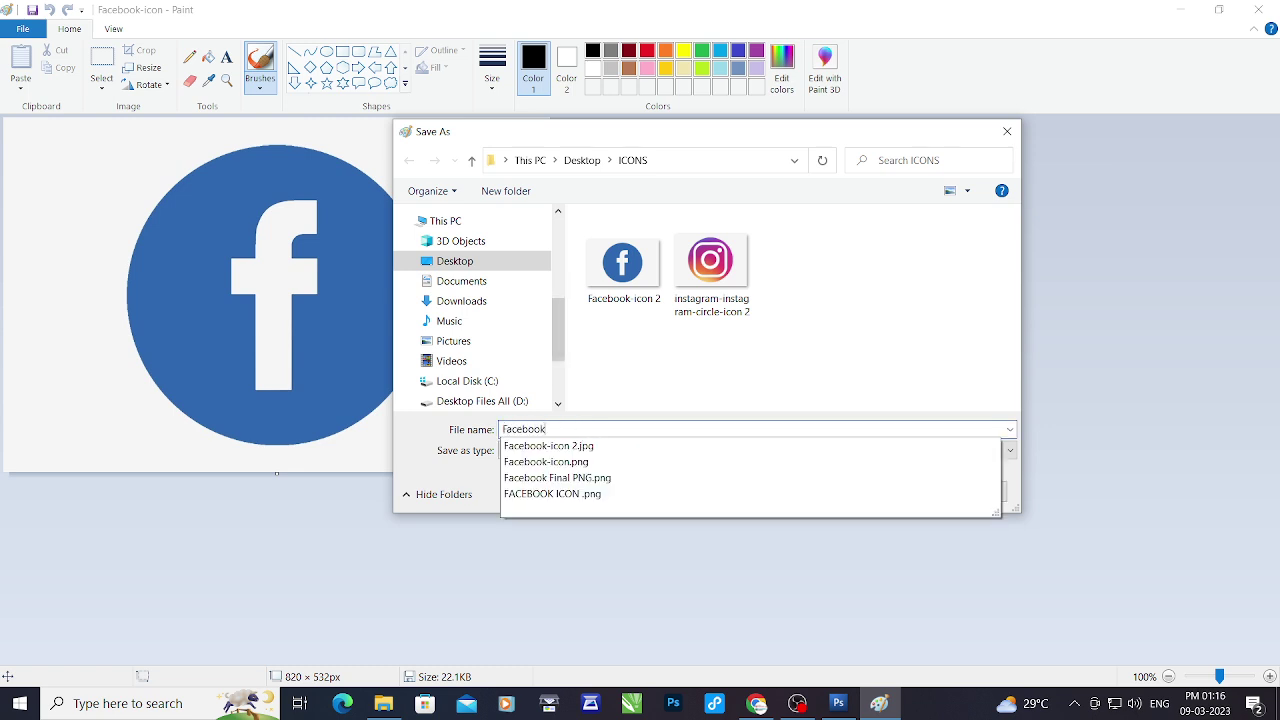
pyautogui.write('JPEG')
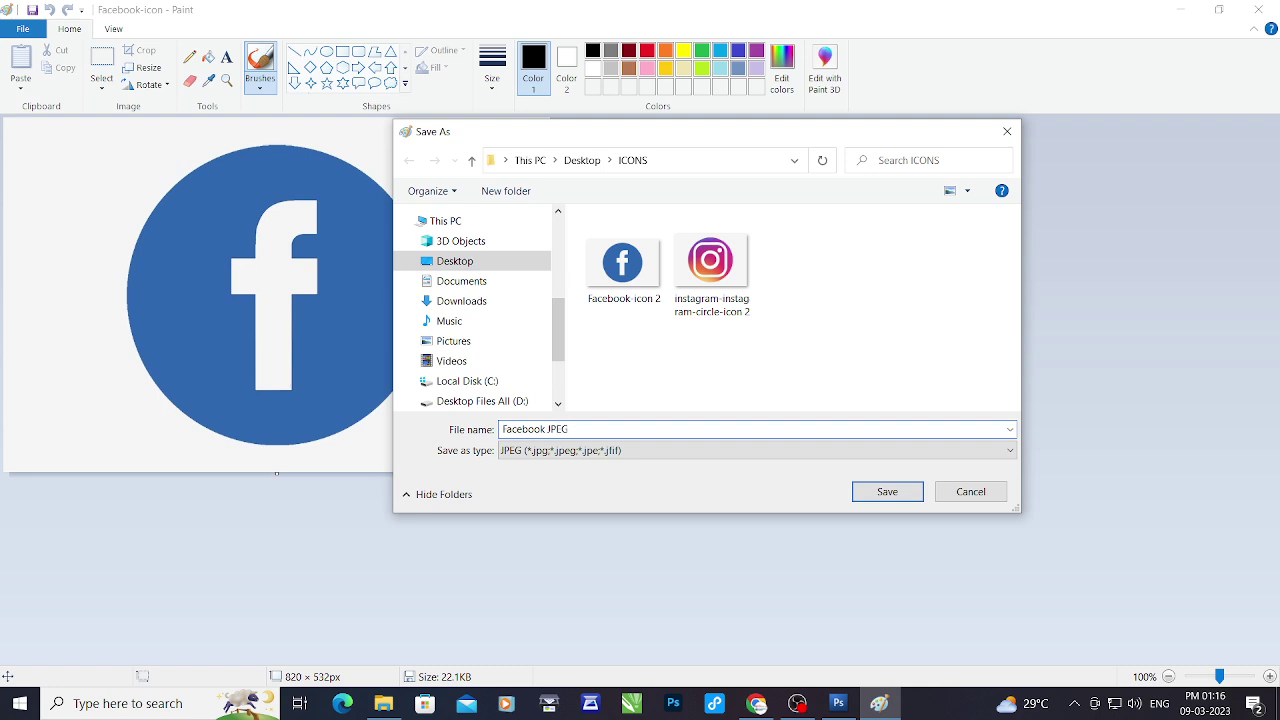
pyautogui.click(890, 495)
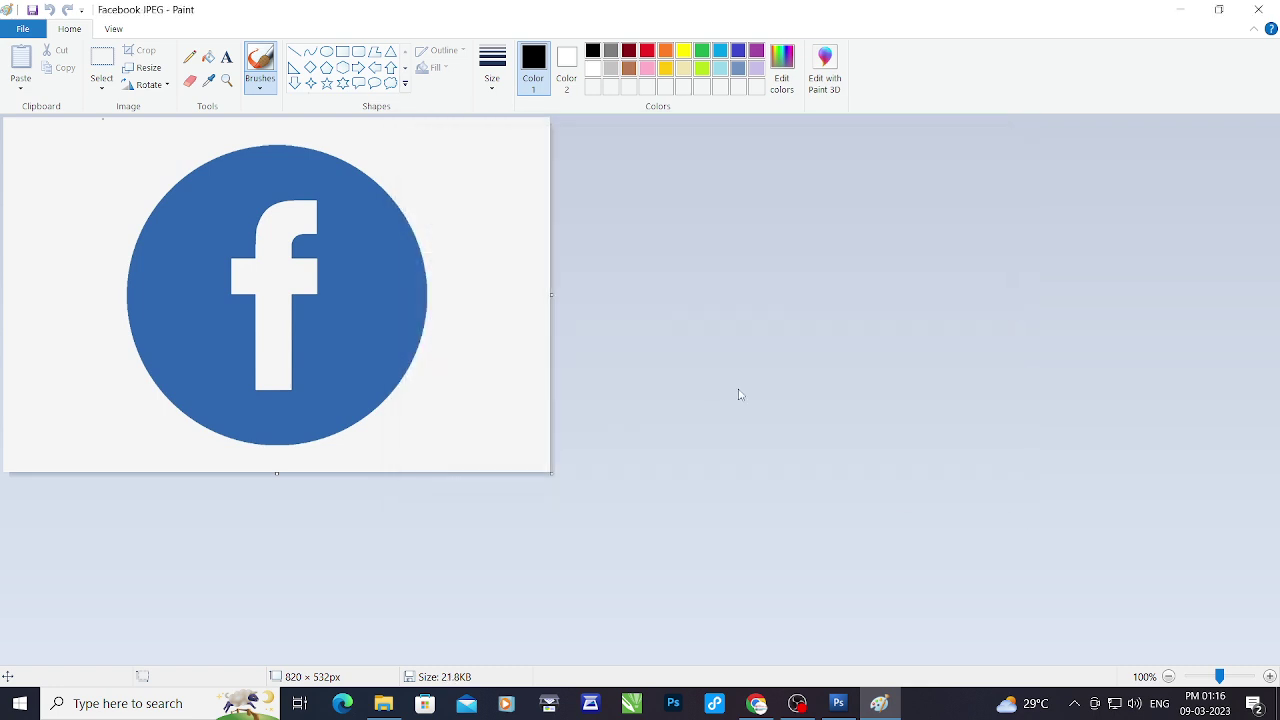
pyautogui.click(1258, 9)
# Open the Facebook JPEG file from the refreshed ICONS folder in Photoshop and enlarge its document window around the image.
pyautogui.rightClick(877, 262)
pyautogui.click(916, 316)
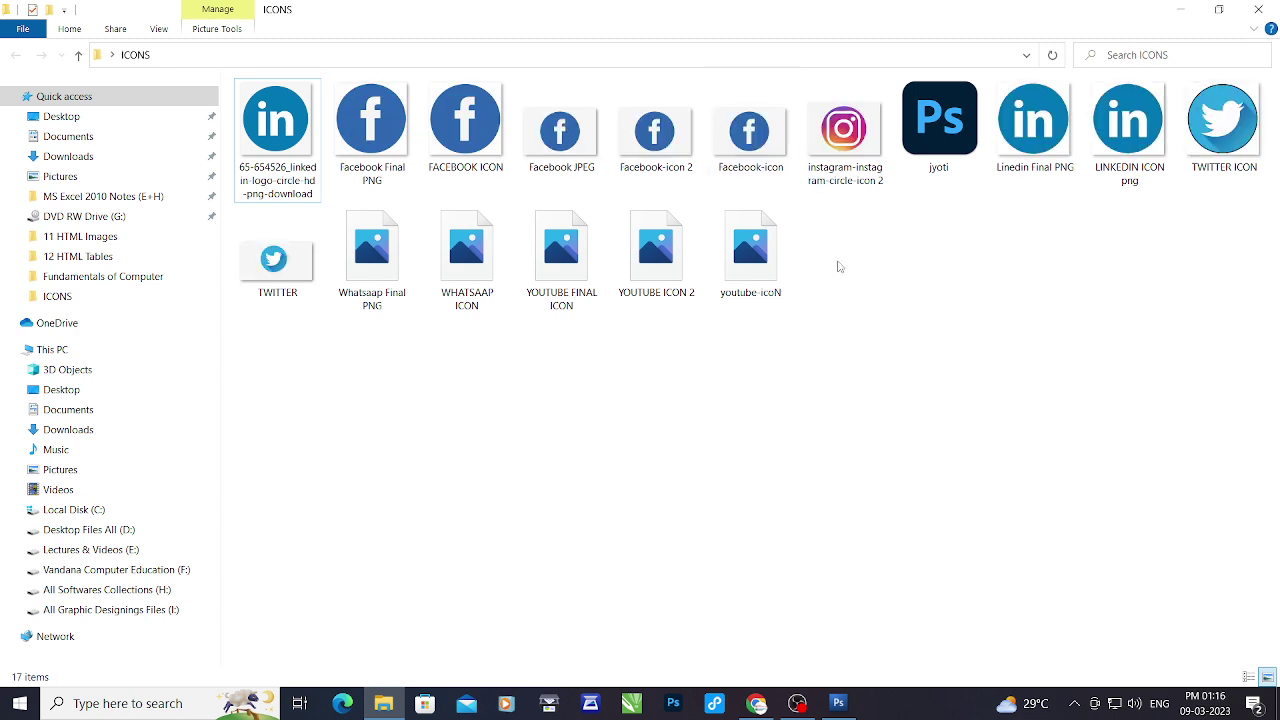
pyautogui.moveTo(598, 126); pyautogui.dragTo(724, 320)
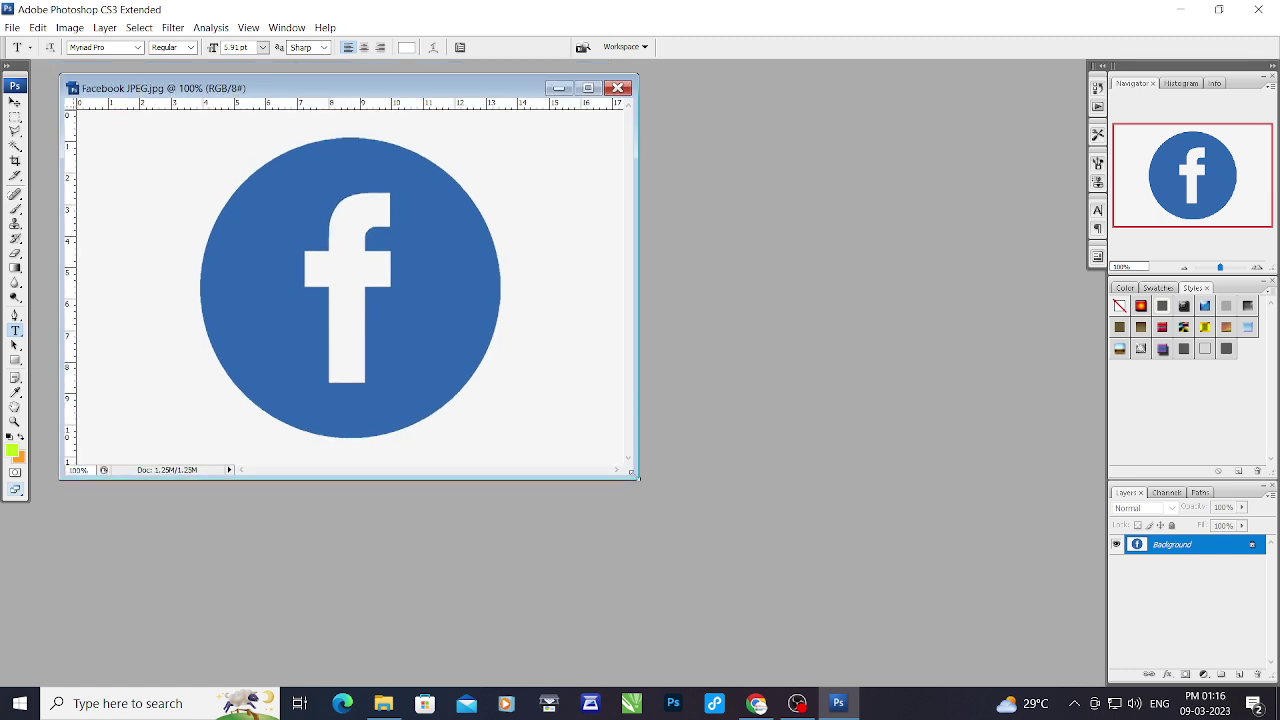
pyautogui.moveTo(636, 477); pyautogui.dragTo(786, 566)
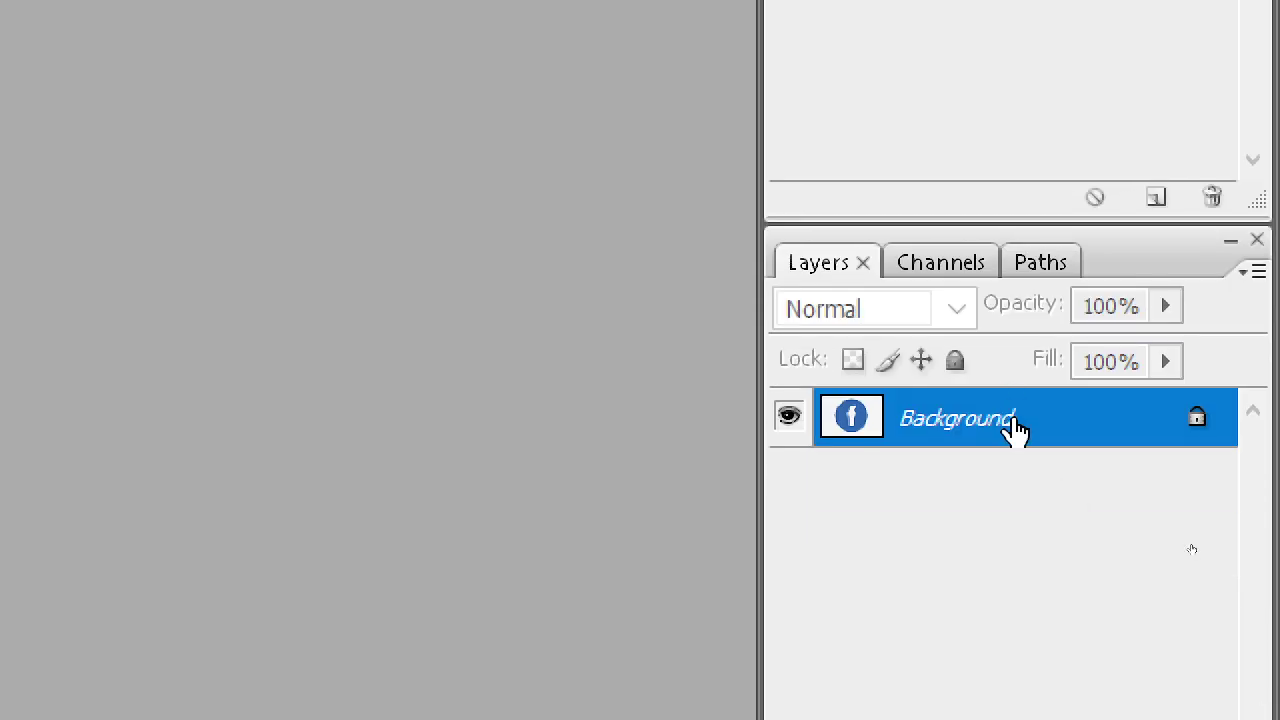
# Convert the locked Background into a regular layer with the default settings and activate the Move tool.
pyautogui.doubleClick(1015, 428)
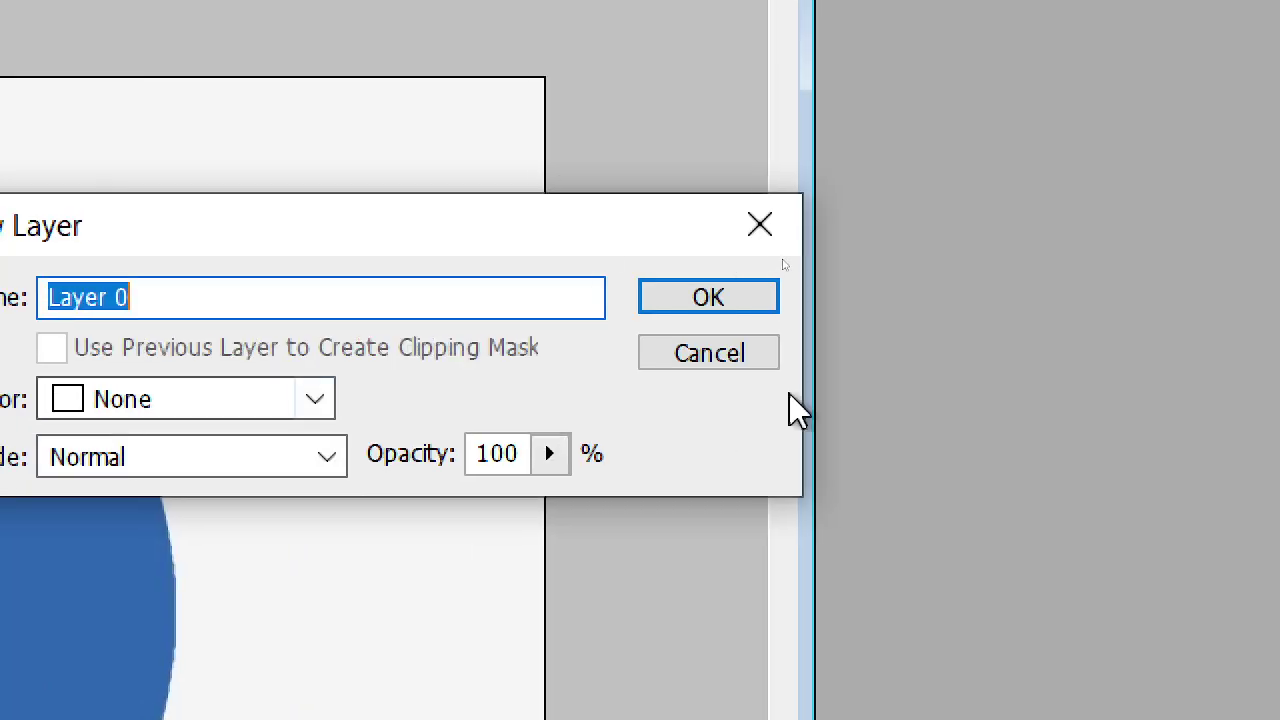
pyautogui.click(770, 296)
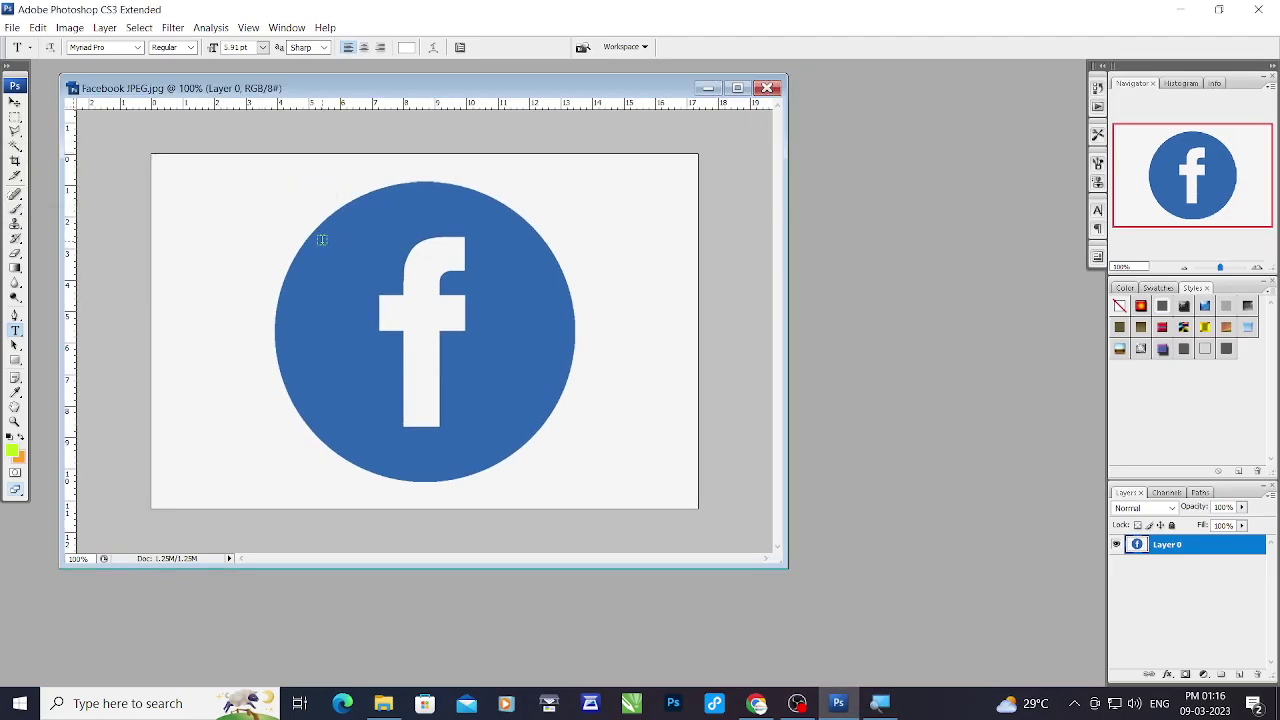
pyautogui.click(15, 102)
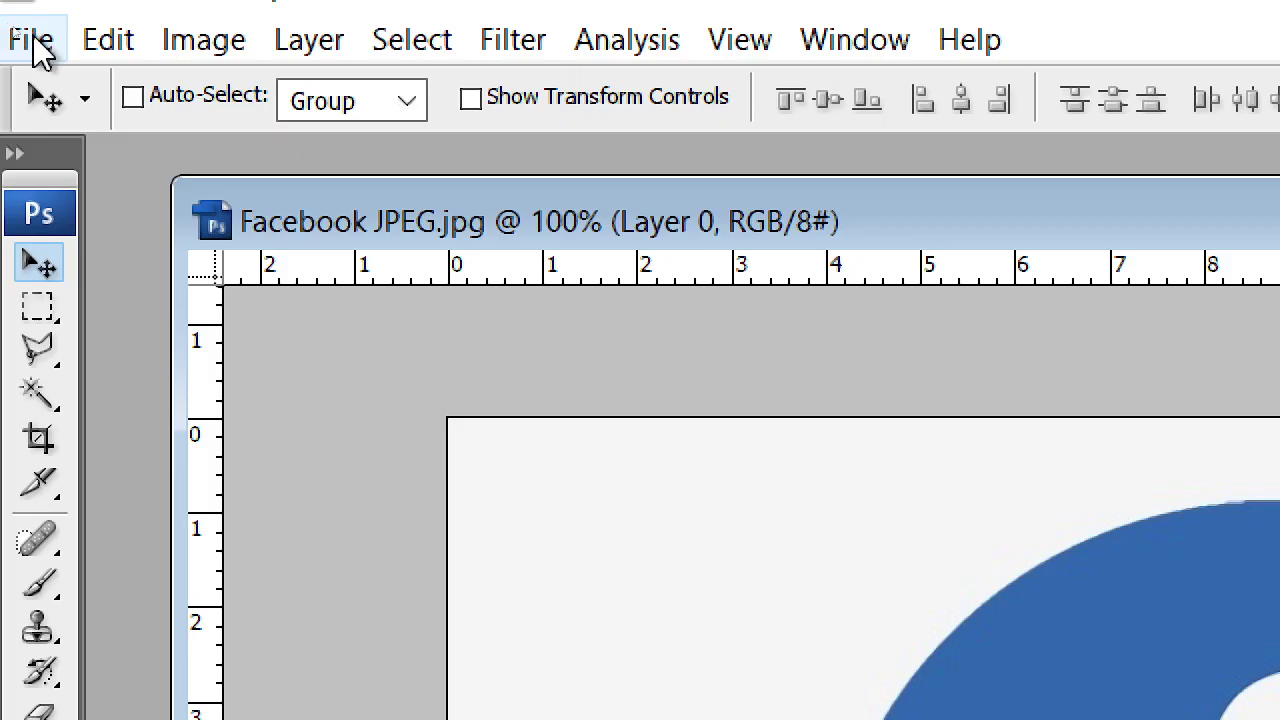
# Create a new document 512 pixels wide and 512 pixels high, keeping the other settings.
pyautogui.click(12, 28)
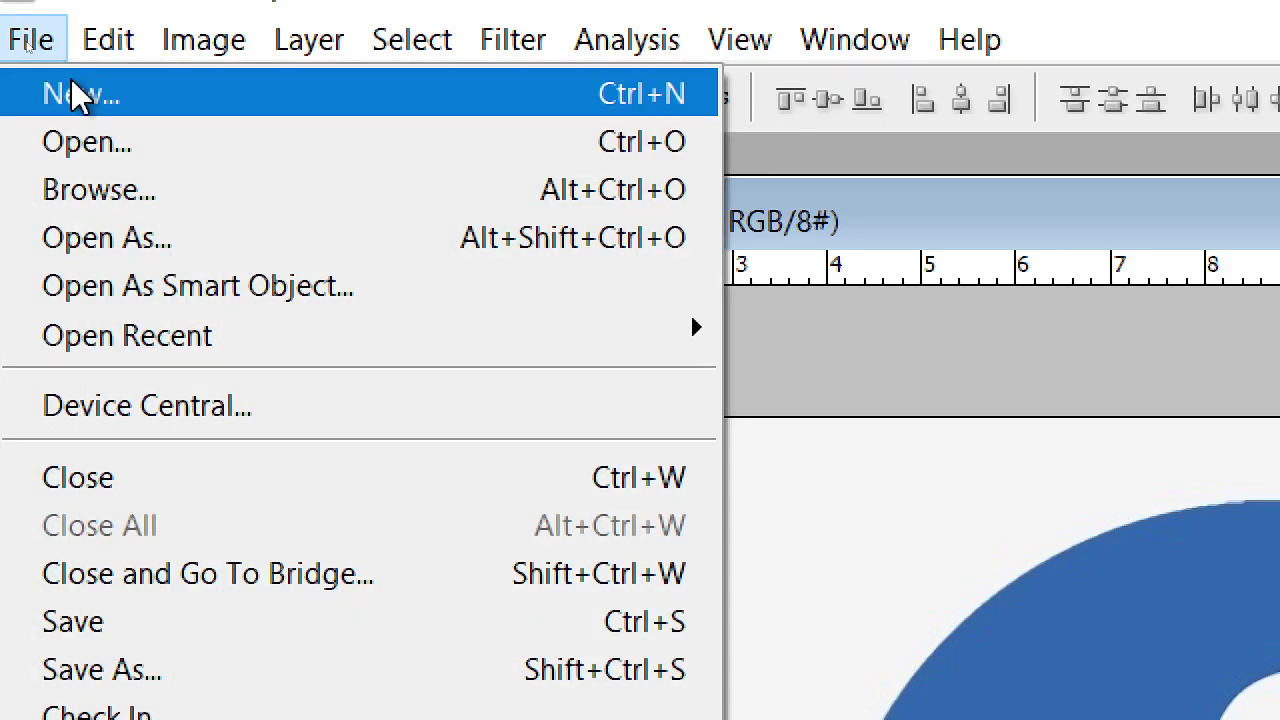
pyautogui.click(45, 93)
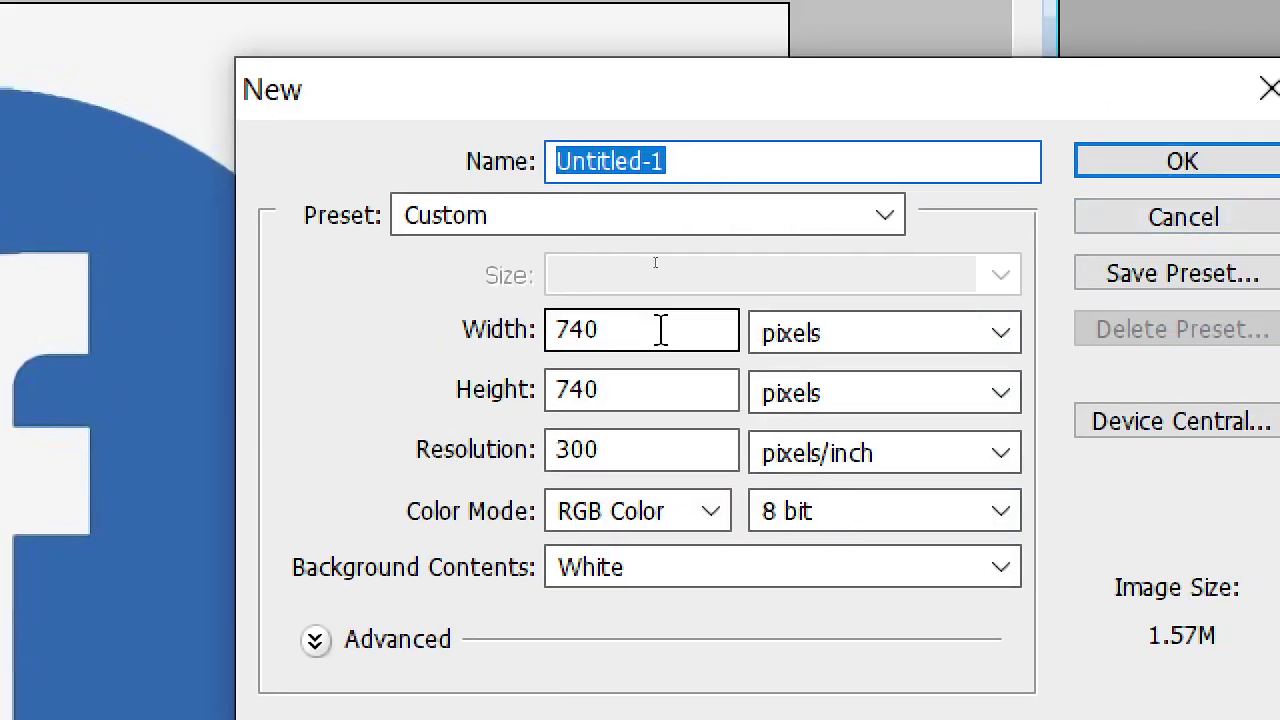
pyautogui.click(660, 330)
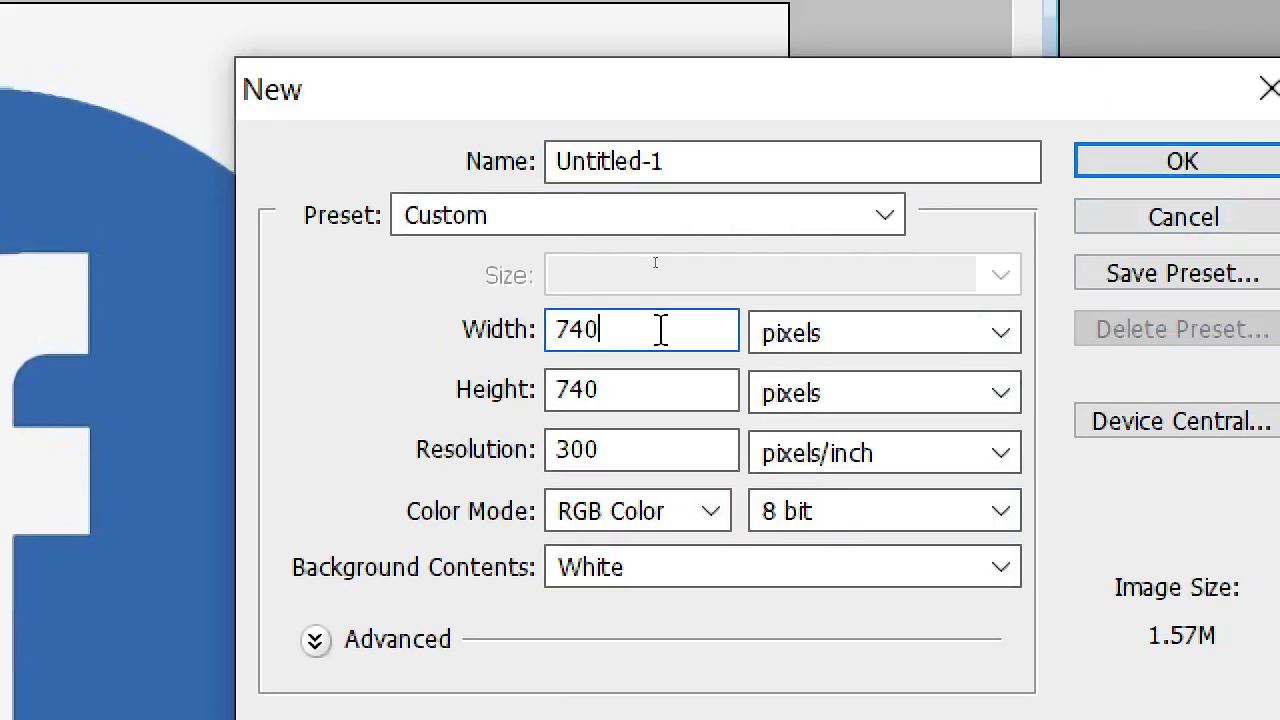
pyautogui.press('BackSpace')
pyautogui.press('BackSpace')
pyautogui.press('BackSpace')
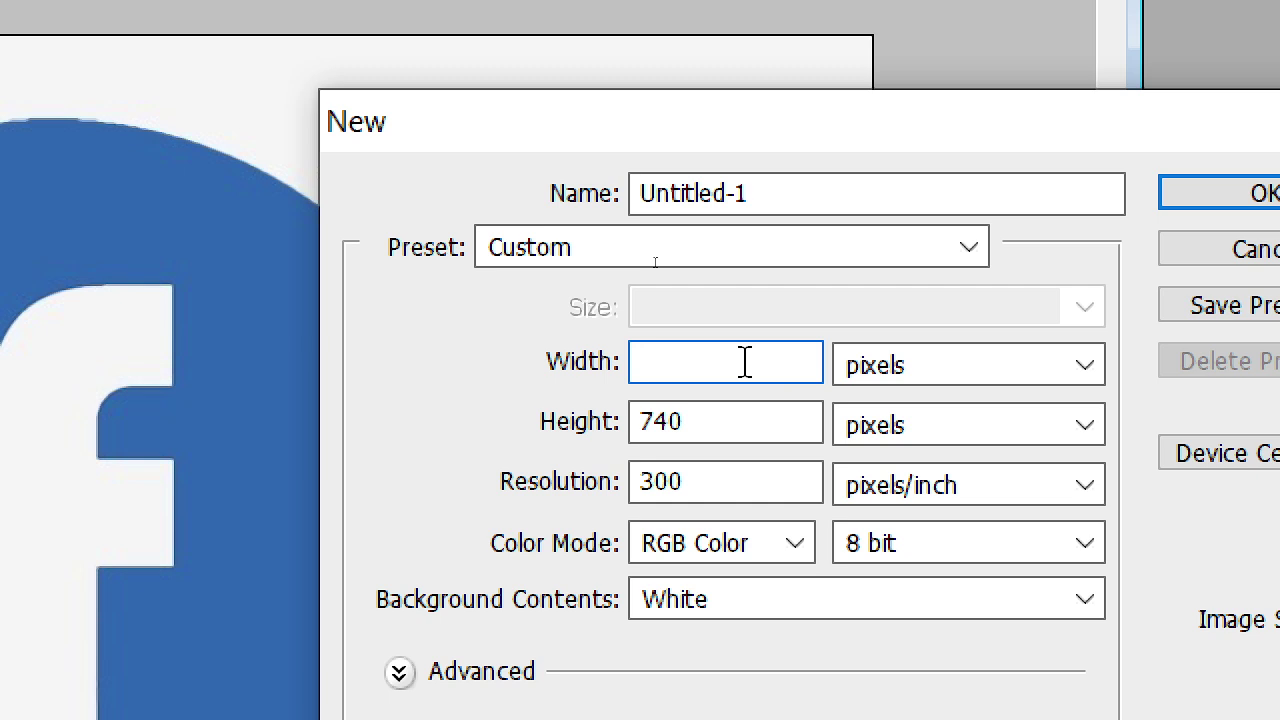
pyautogui.write('512')
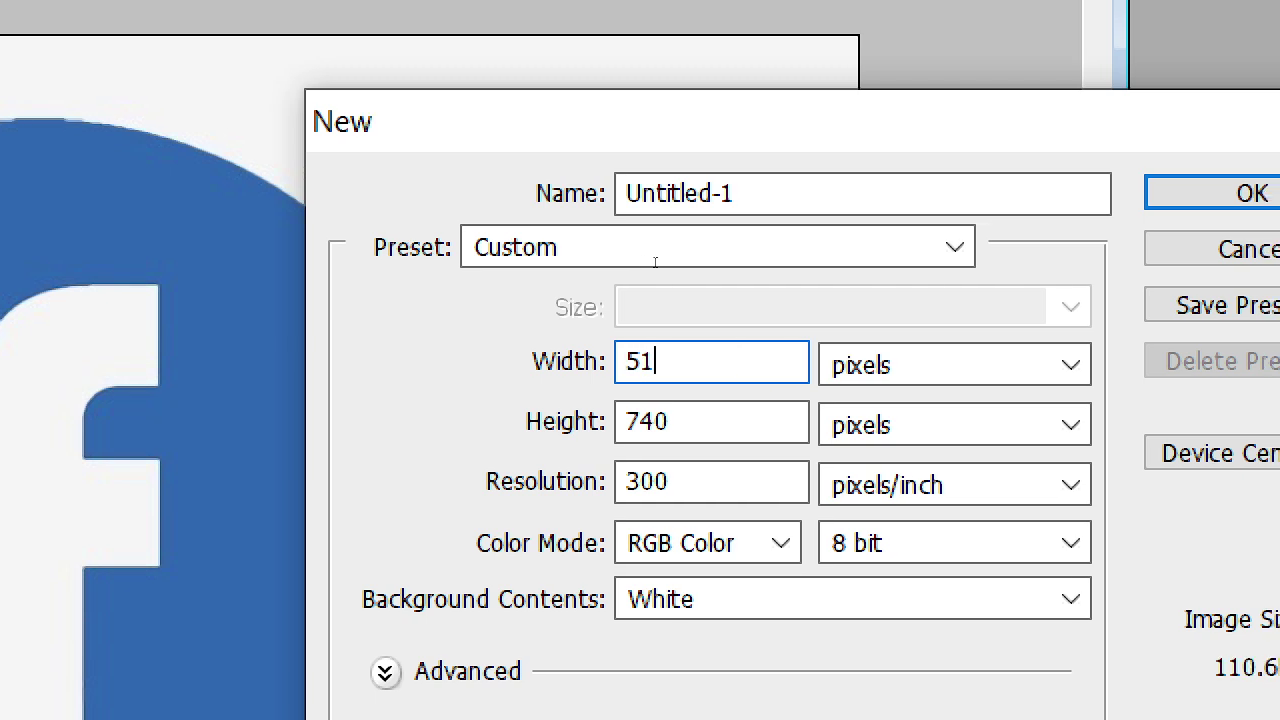
pyautogui.press('Tab')
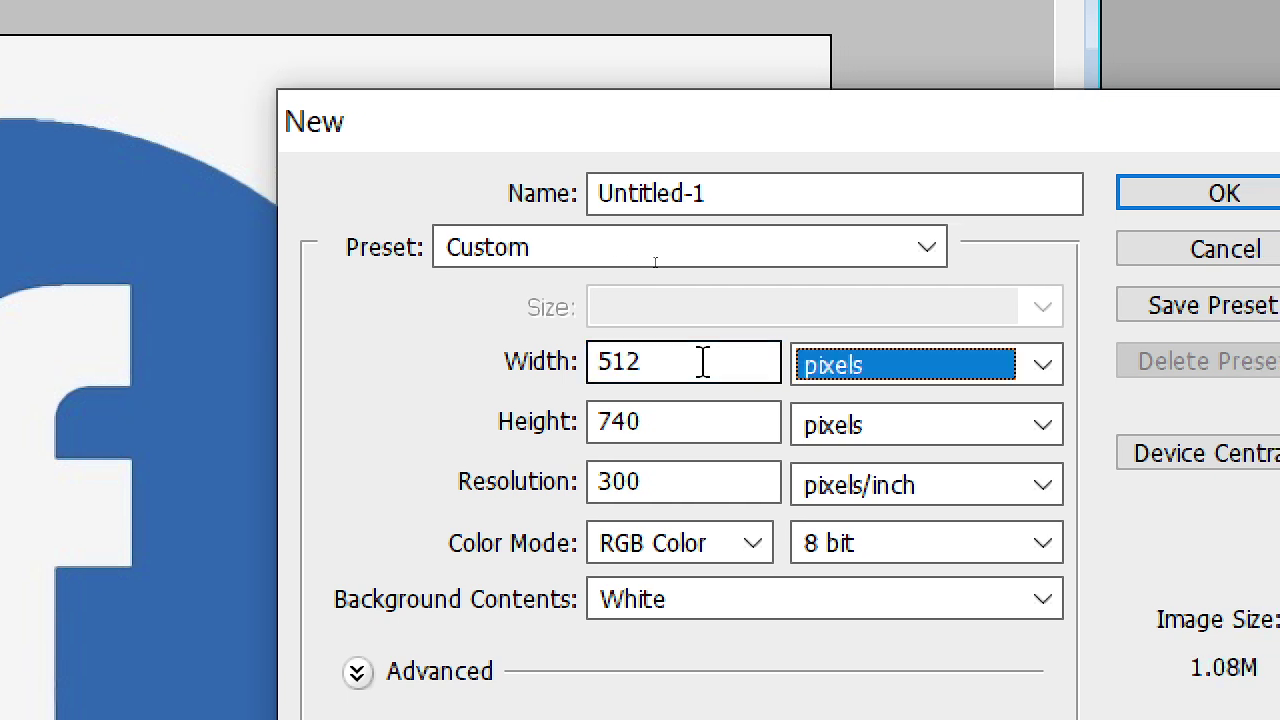
pyautogui.press('Tab')
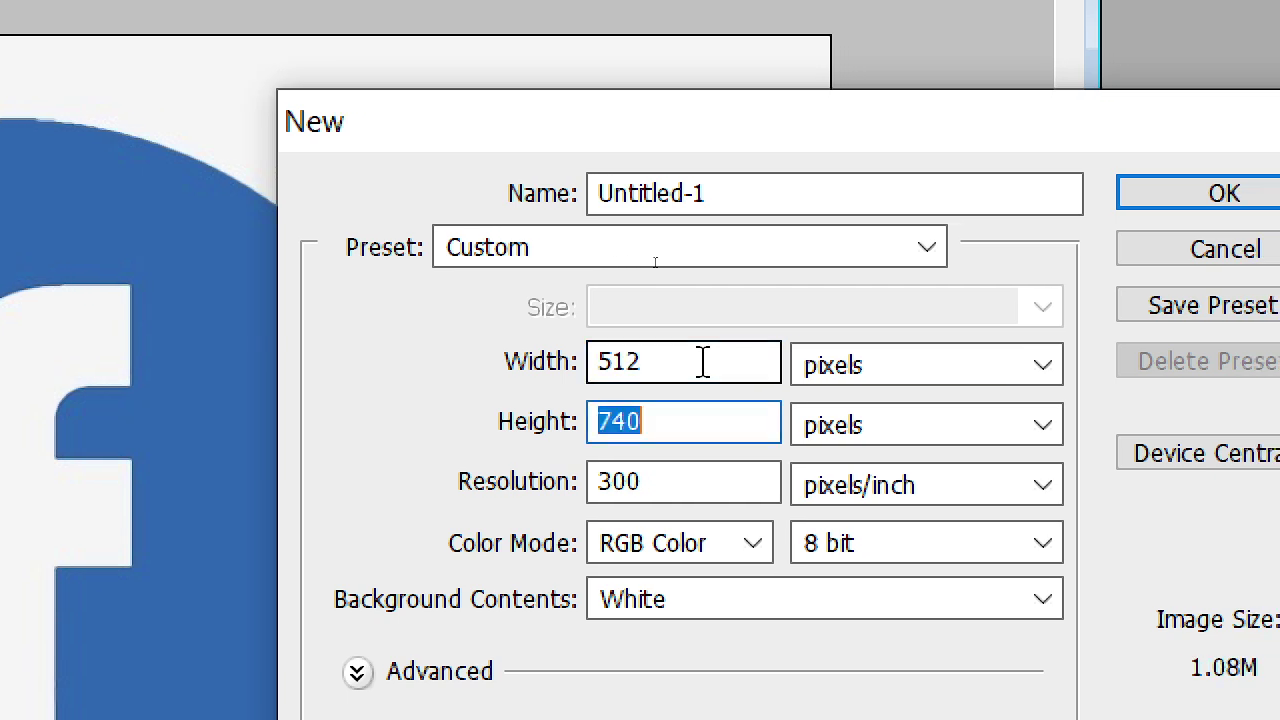
pyautogui.write('512')
pyautogui.press('Tab')
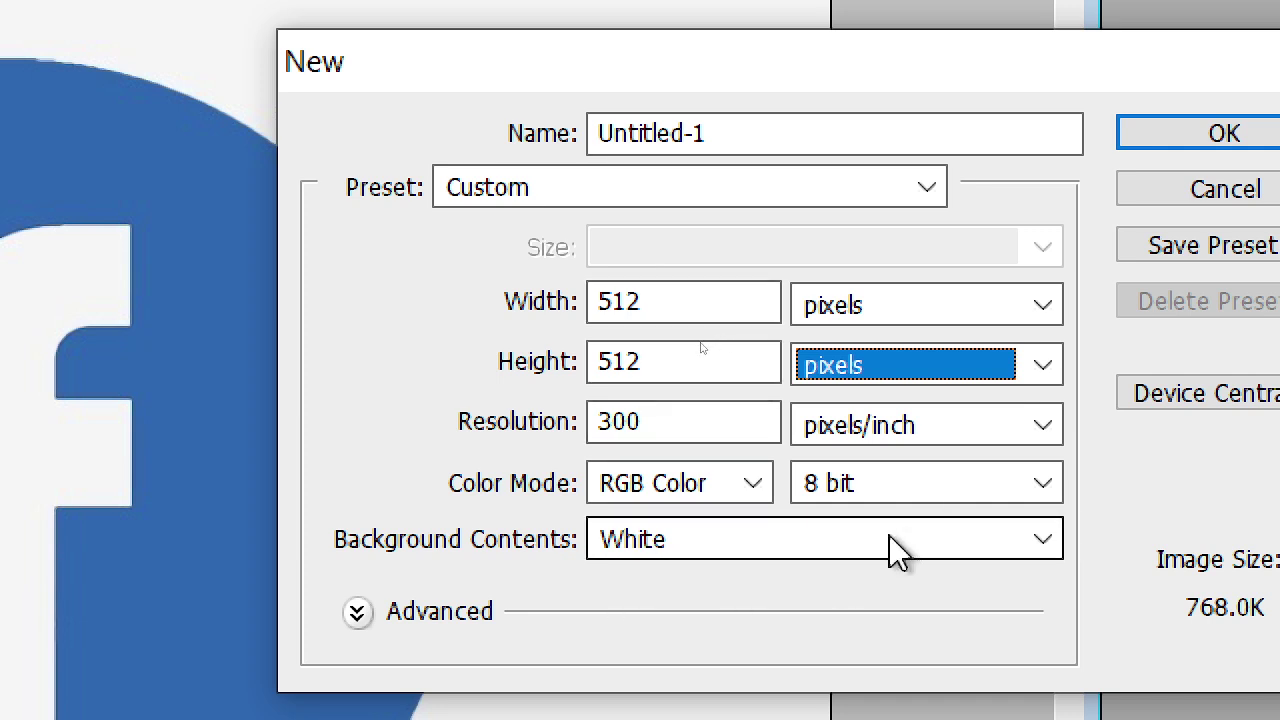
pyautogui.click(1245, 131)
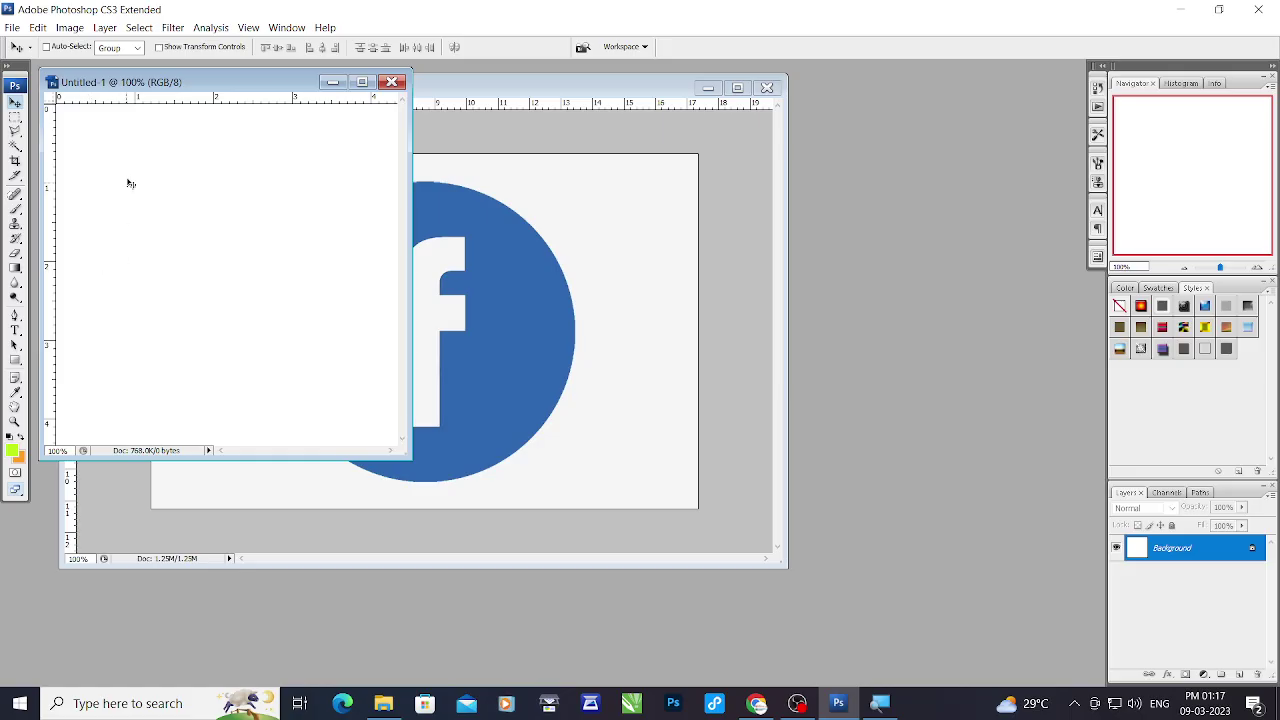
# Arrange the two document windows side by side and copy the Facebook image into the new document, centred on its canvas.
pyautogui.moveTo(157, 85); pyautogui.dragTo(658, 124)
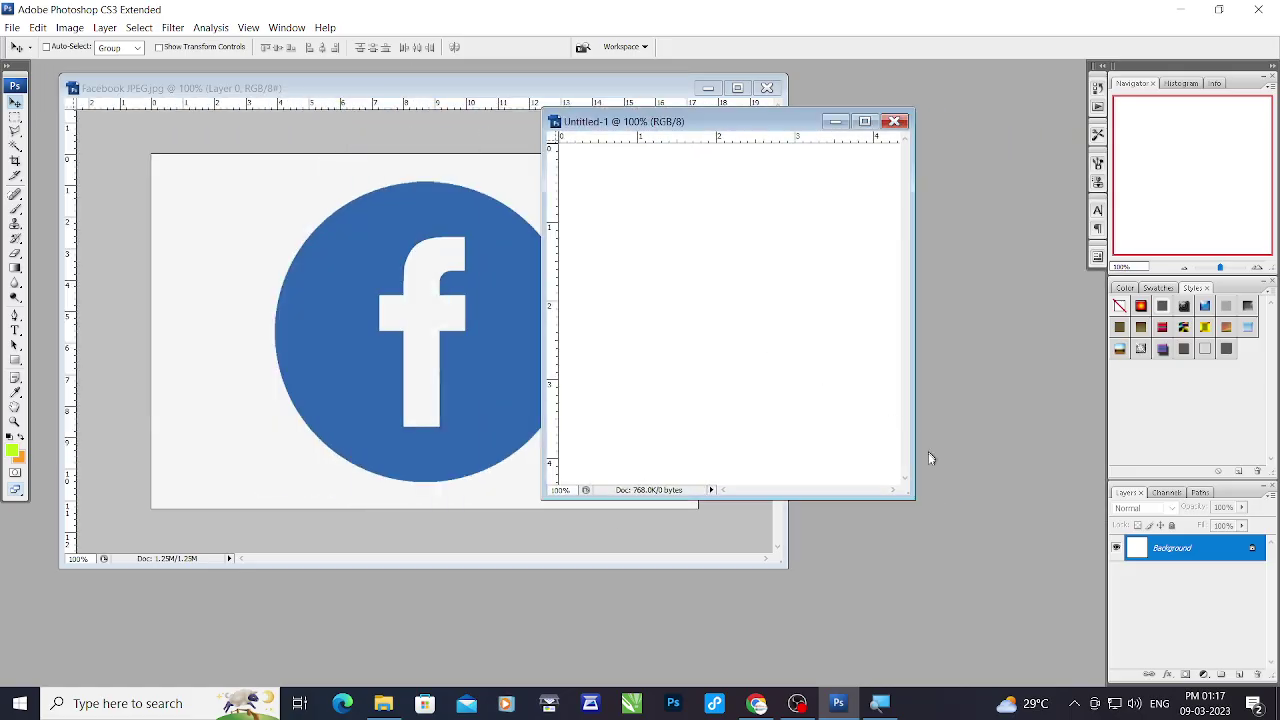
pyautogui.moveTo(918, 506); pyautogui.dragTo(975, 555)
pyautogui.moveTo(303, 90); pyautogui.dragTo(251, 97)
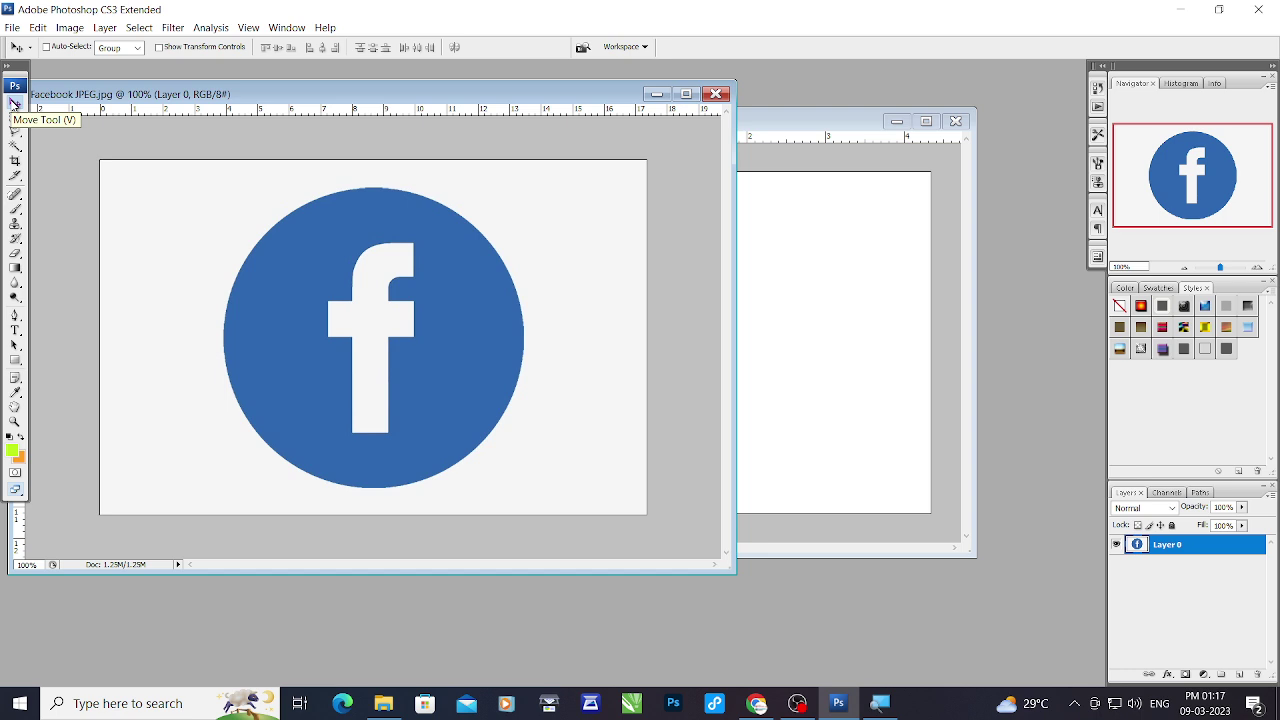
pyautogui.moveTo(362, 360); pyautogui.dragTo(731, 364)
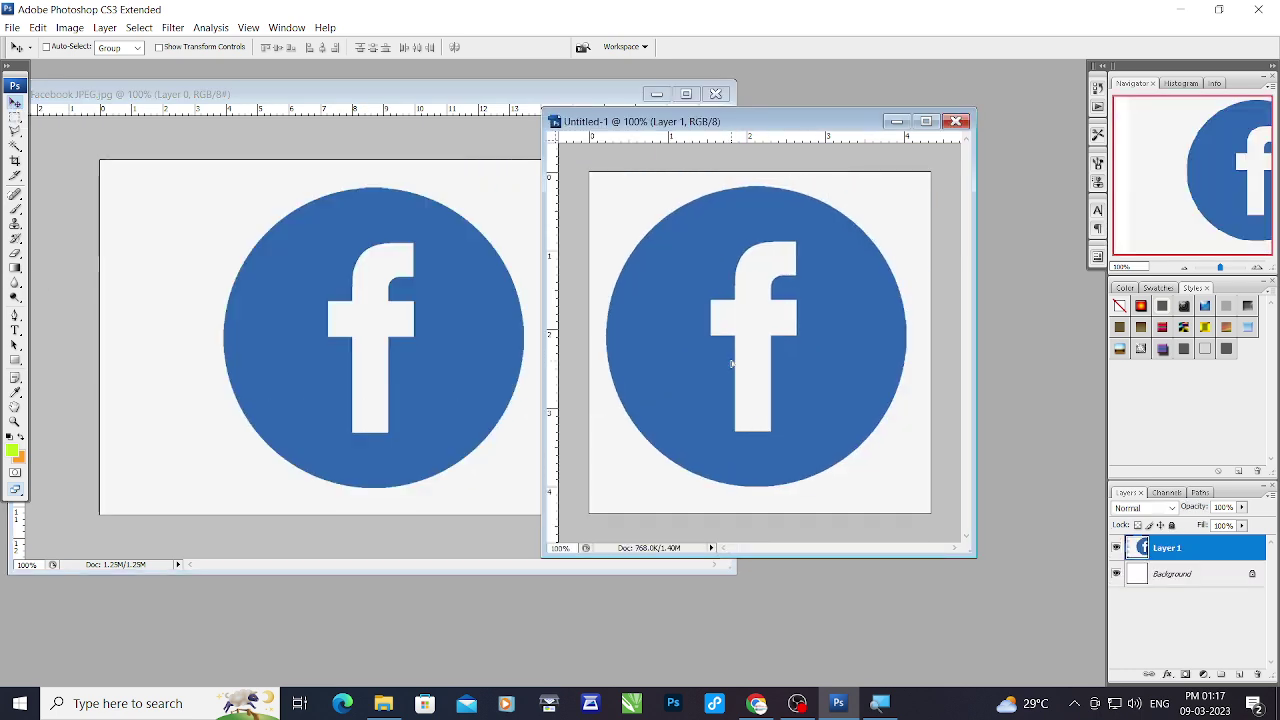
# Minimize the Facebook JPEG document and enlarge the new document's window around its canvas.
pyautogui.moveTo(700, 121); pyautogui.dragTo(566, 121)
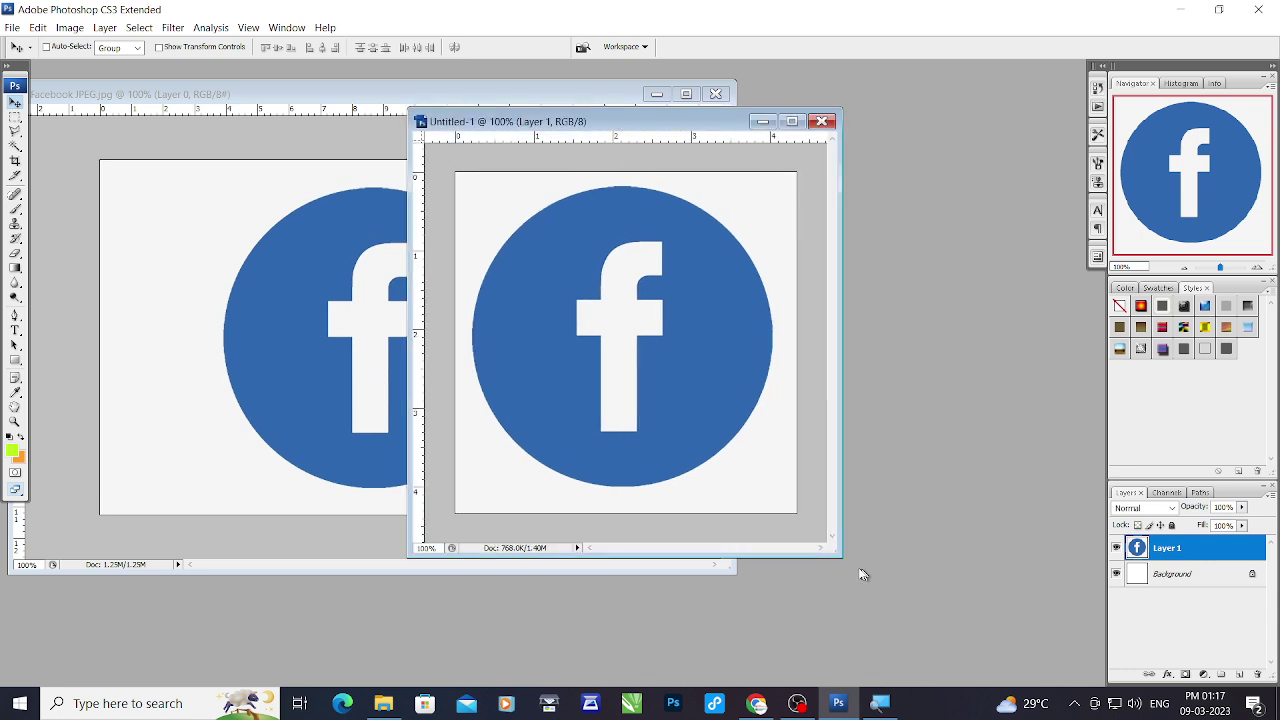
pyautogui.moveTo(842, 560); pyautogui.dragTo(934, 607)
pyautogui.click(403, 320)
pyautogui.click(758, 229)
pyautogui.click(620, 93)
pyautogui.click(656, 94)
pyautogui.moveTo(495, 118); pyautogui.dragTo(221, 82)
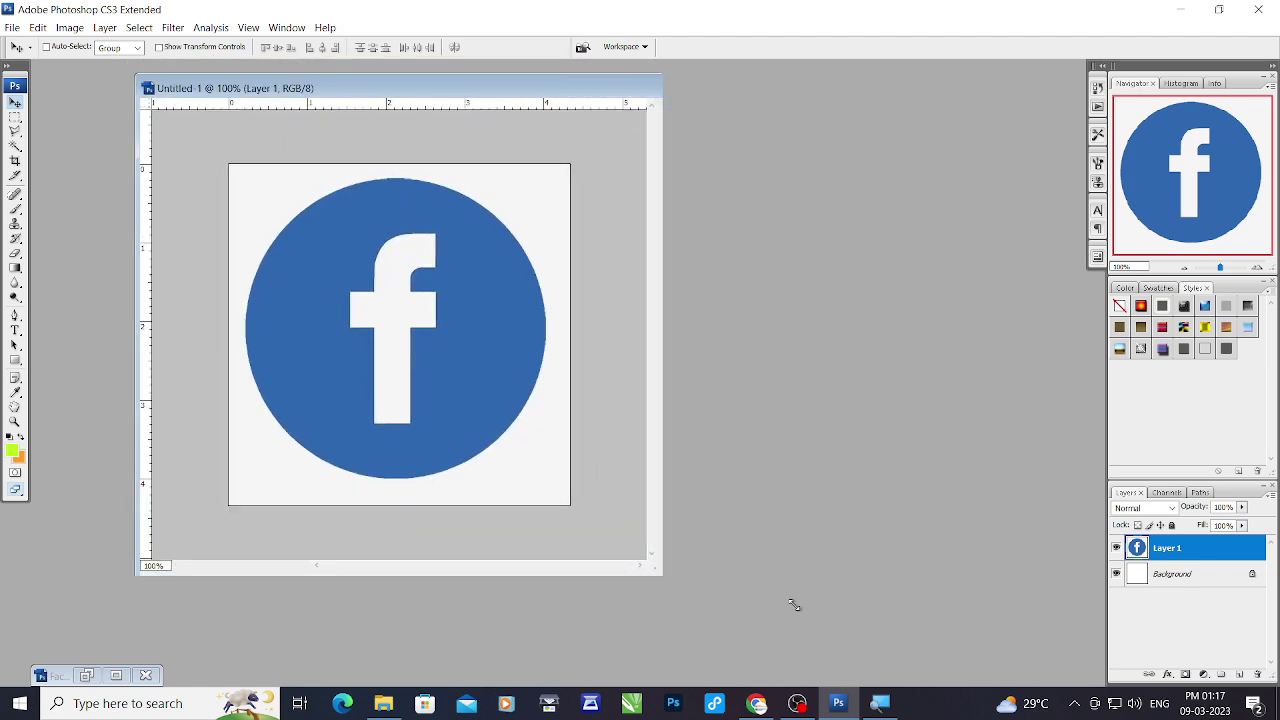
pyautogui.moveTo(661, 577); pyautogui.dragTo(981, 624)
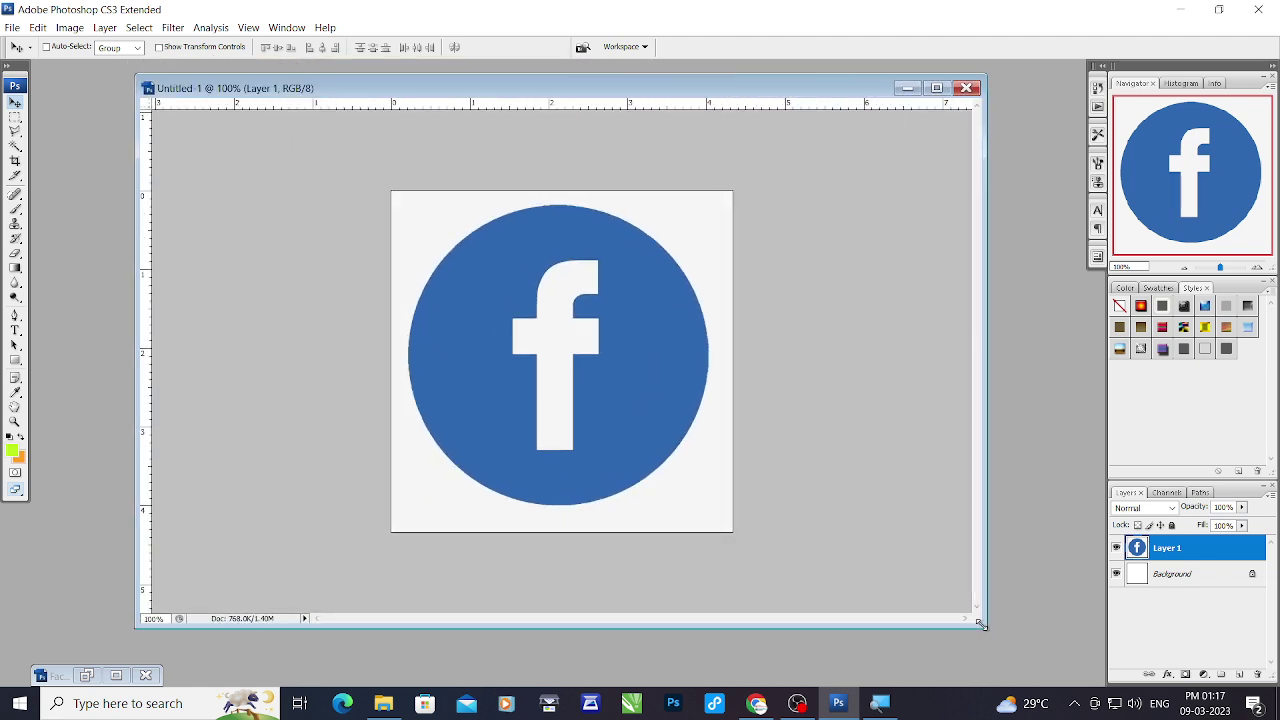
# Free-transform the Facebook layer, scaling it proportionally about its centre to about 111% so the blue circle nearly fills the canvas.
pyautogui.hotkey('ctrl', 't')
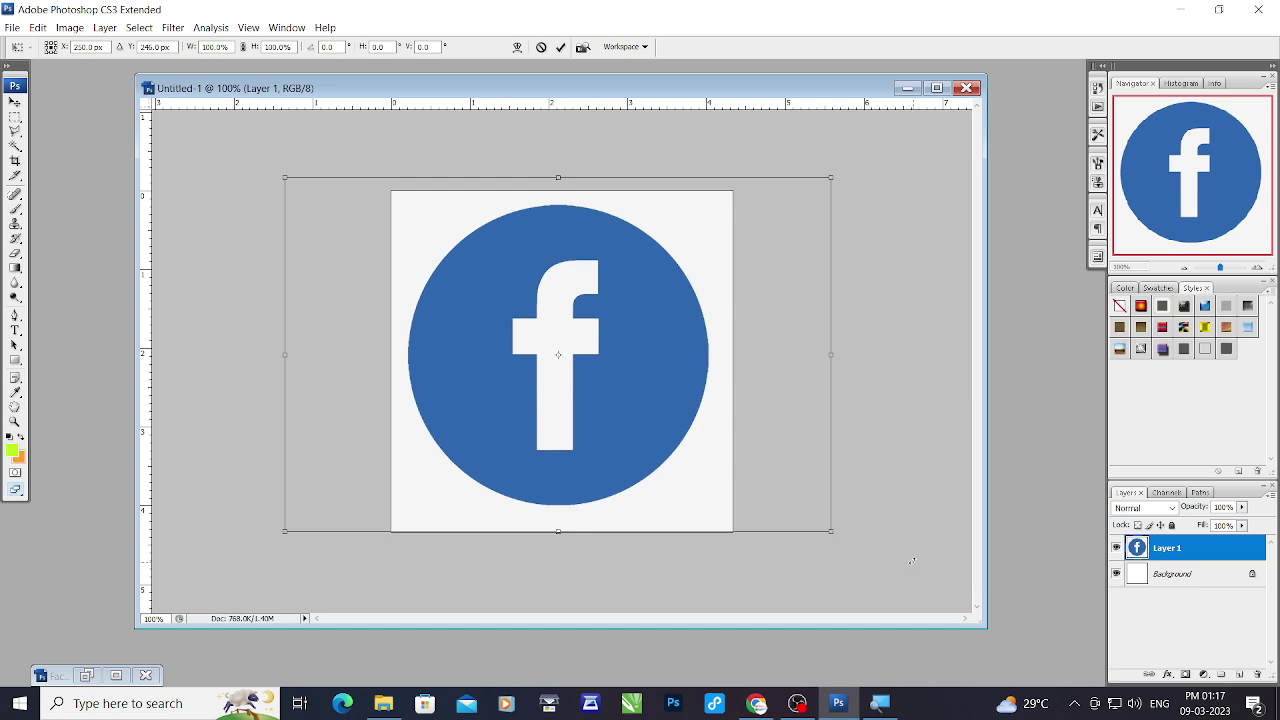
pyautogui.press('alt')
pyautogui.press('alt')
pyautogui.moveTo(831, 531); pyautogui.dragTo(869, 554)
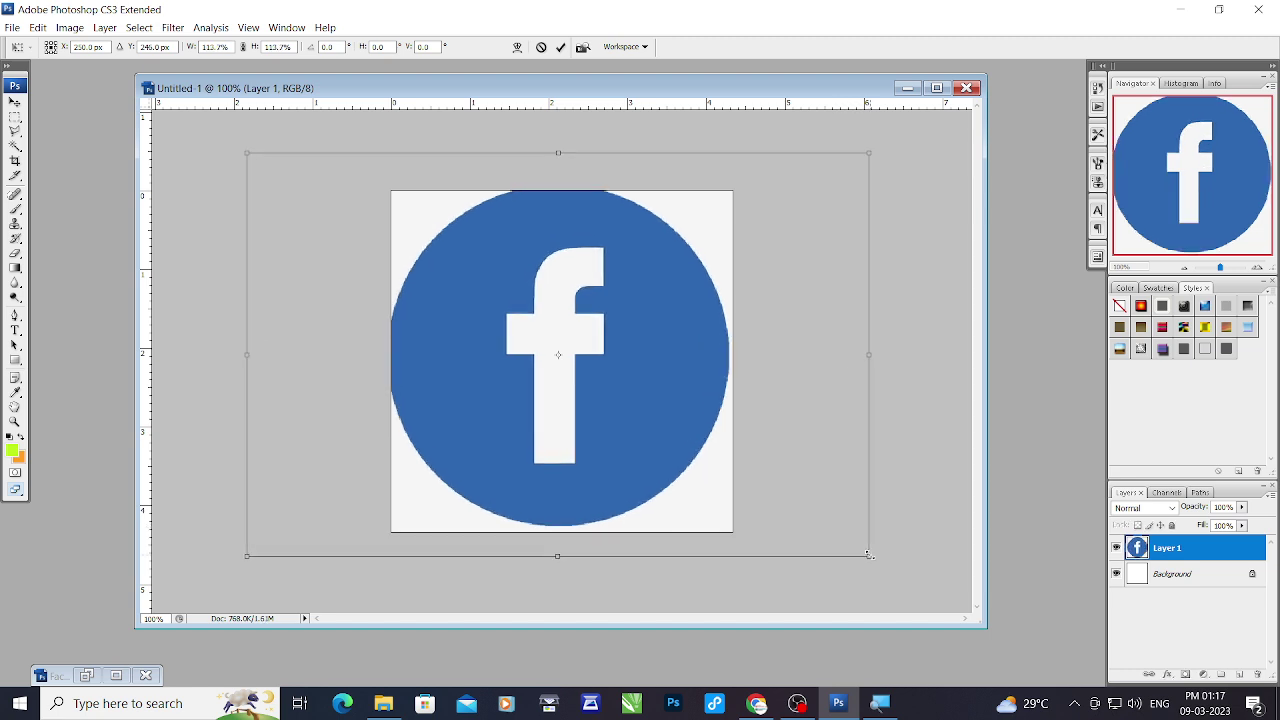
pyautogui.moveTo(668, 427); pyautogui.dragTo(670, 432)
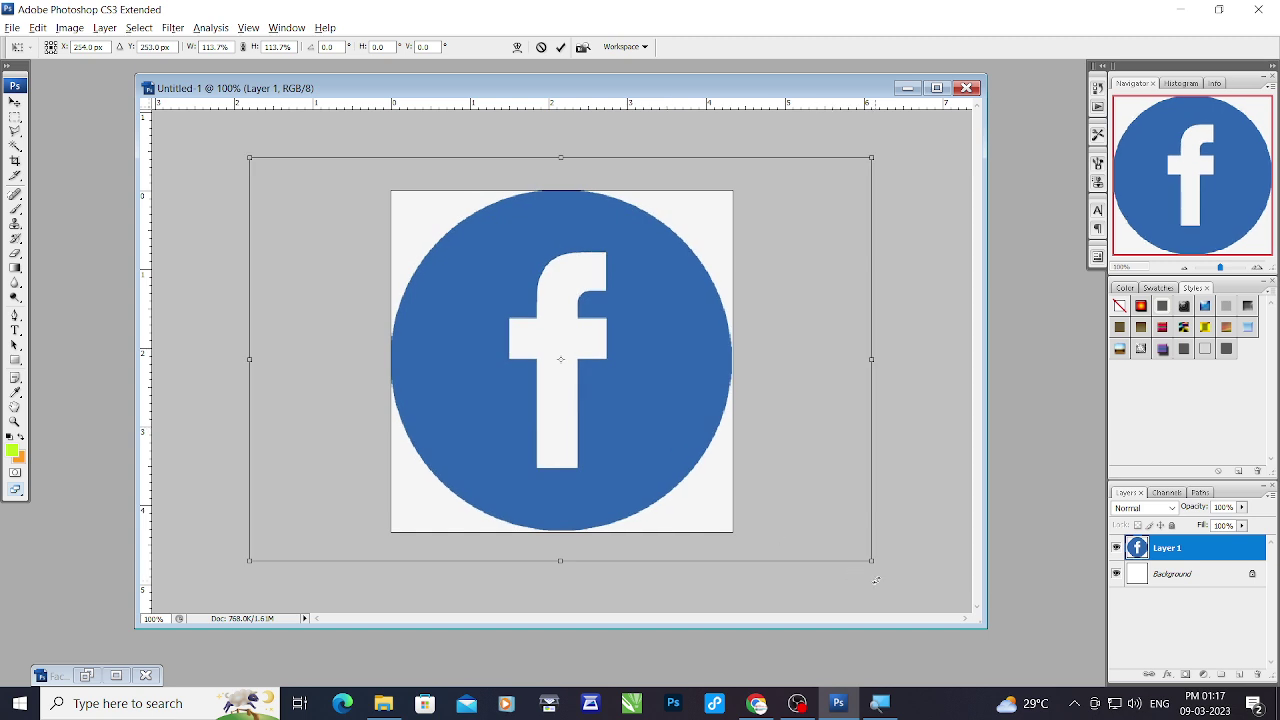
pyautogui.moveTo(873, 561); pyautogui.dragTo(868, 557)
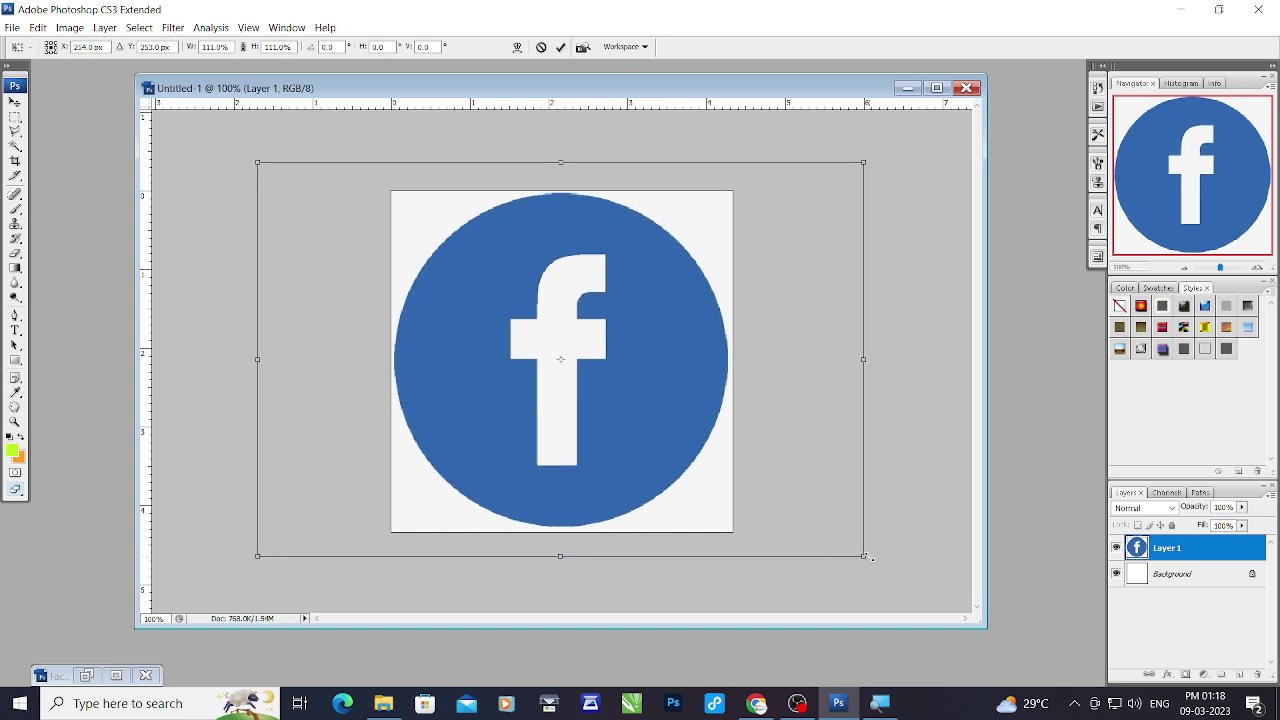
# Nudge the icon until it is centred on the canvas, shrink it slightly for an even margin, and apply the transformation.
pyautogui.press('Right')
pyautogui.press('Right')
pyautogui.press('Right')
pyautogui.press('Right')
pyautogui.press('Down')
pyautogui.press('Down')
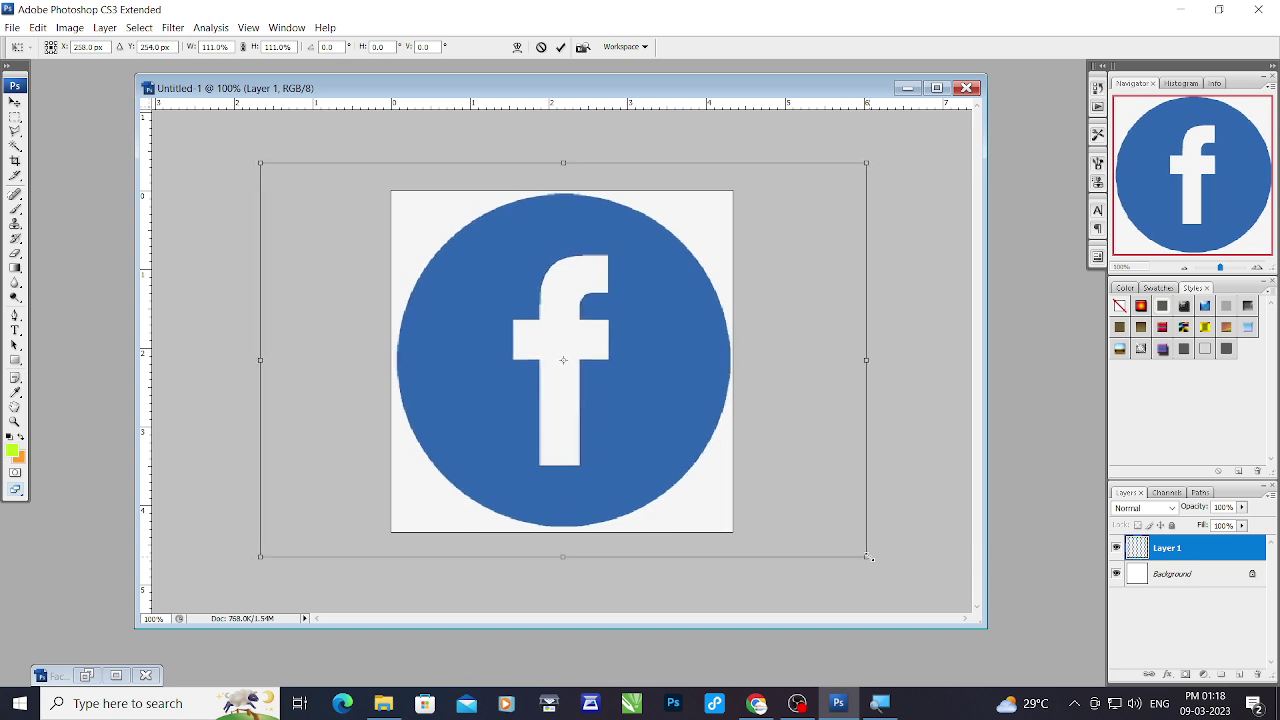
pyautogui.press('Up')
pyautogui.press('Left')
pyautogui.press('Down')
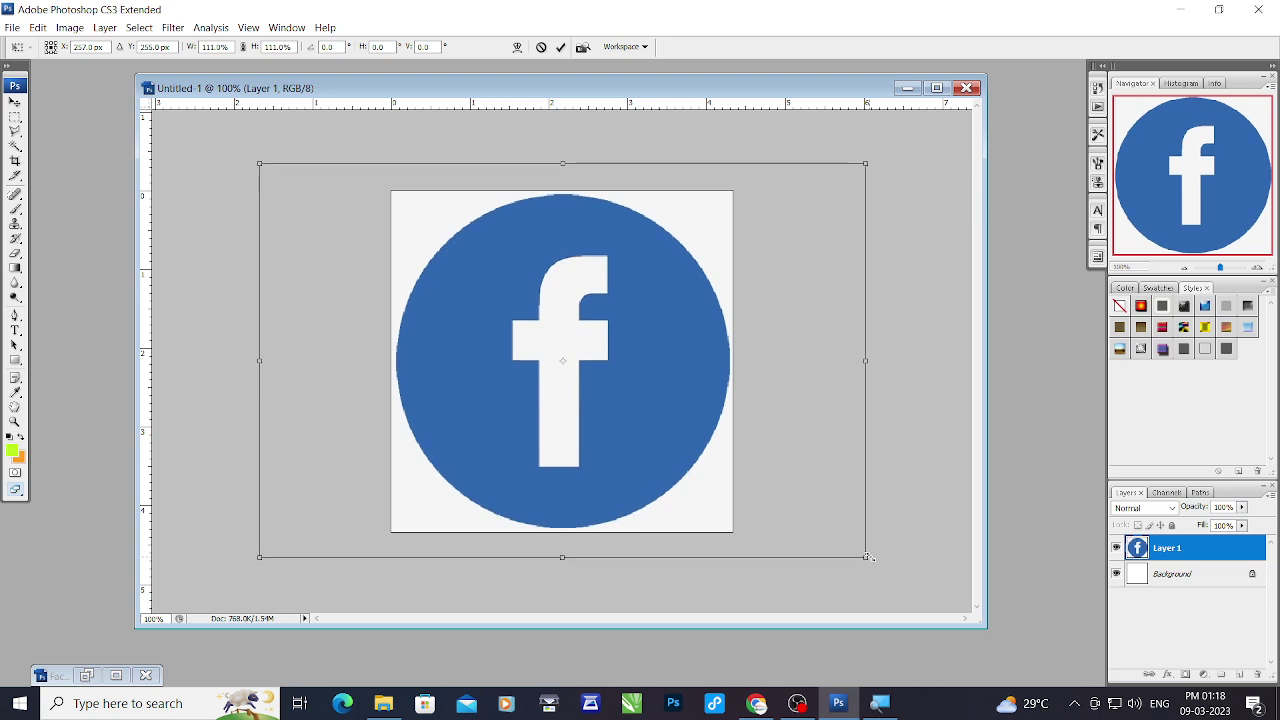
pyautogui.moveTo(869, 563); pyautogui.dragTo(863, 557)
pyautogui.press('Return')
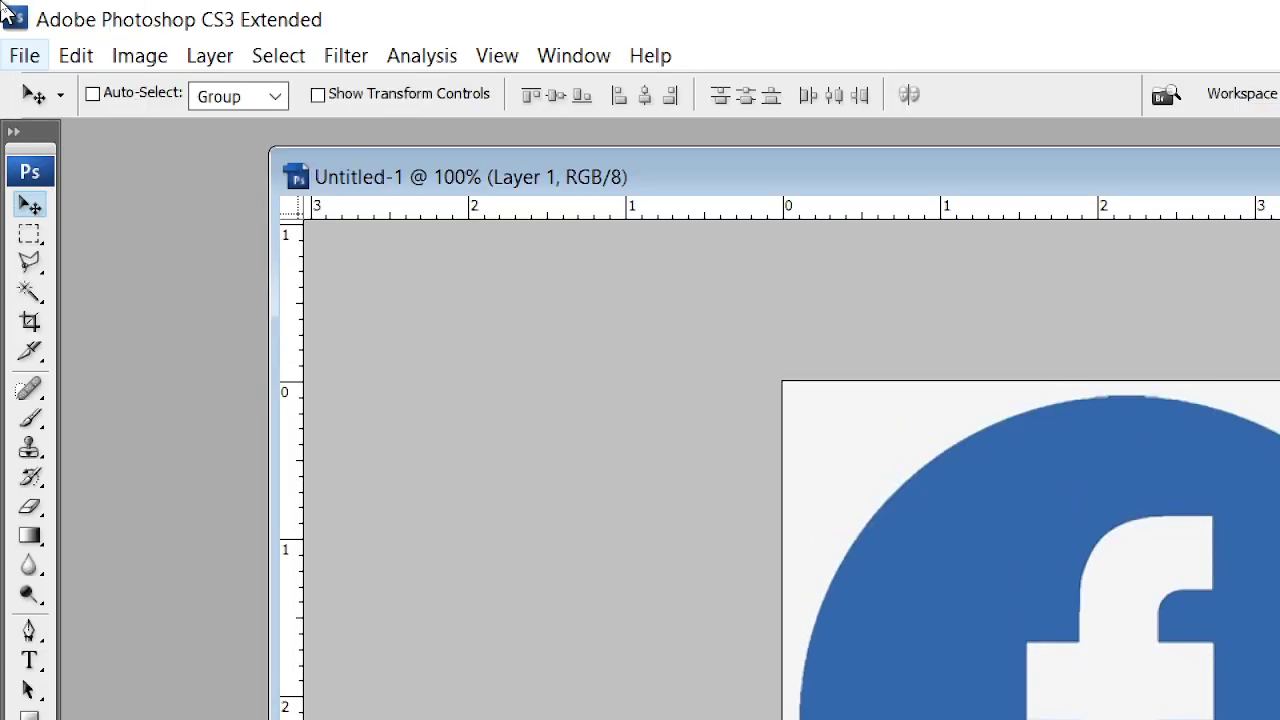
# Flatten the image and convert the resulting Background into a regular layer with the default settings.
pyautogui.click(217, 62)
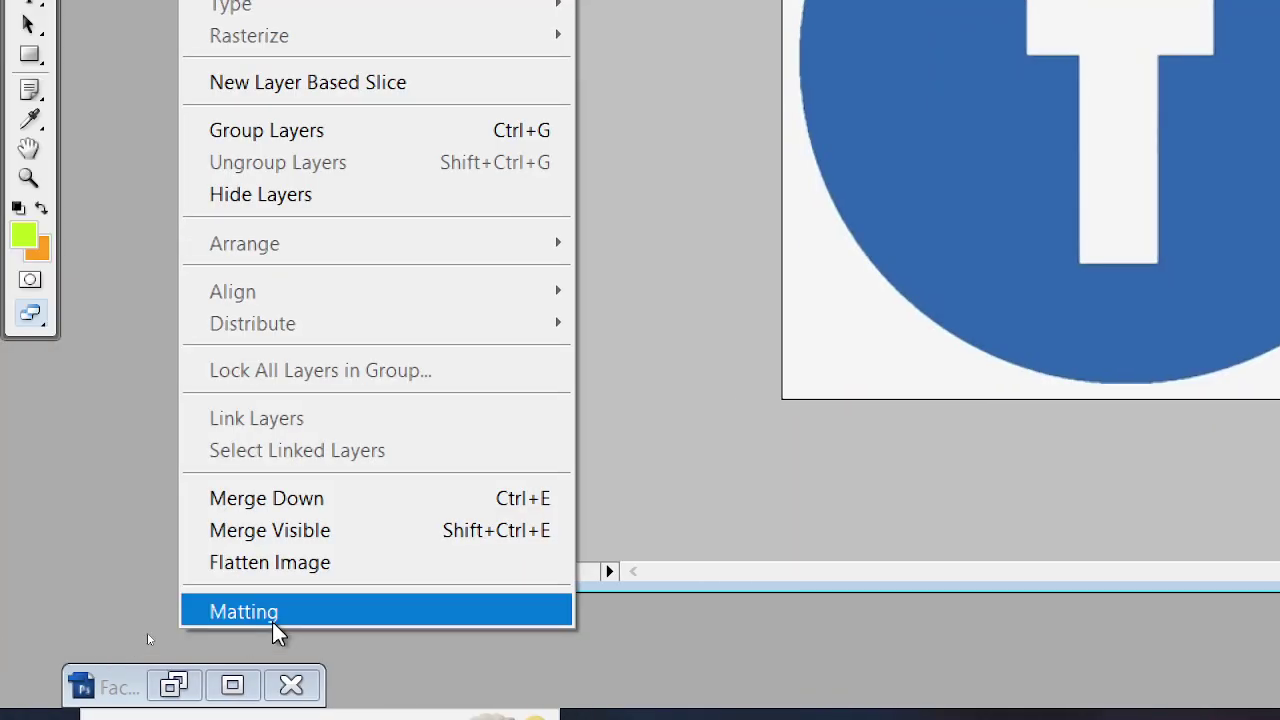
pyautogui.click(333, 563)
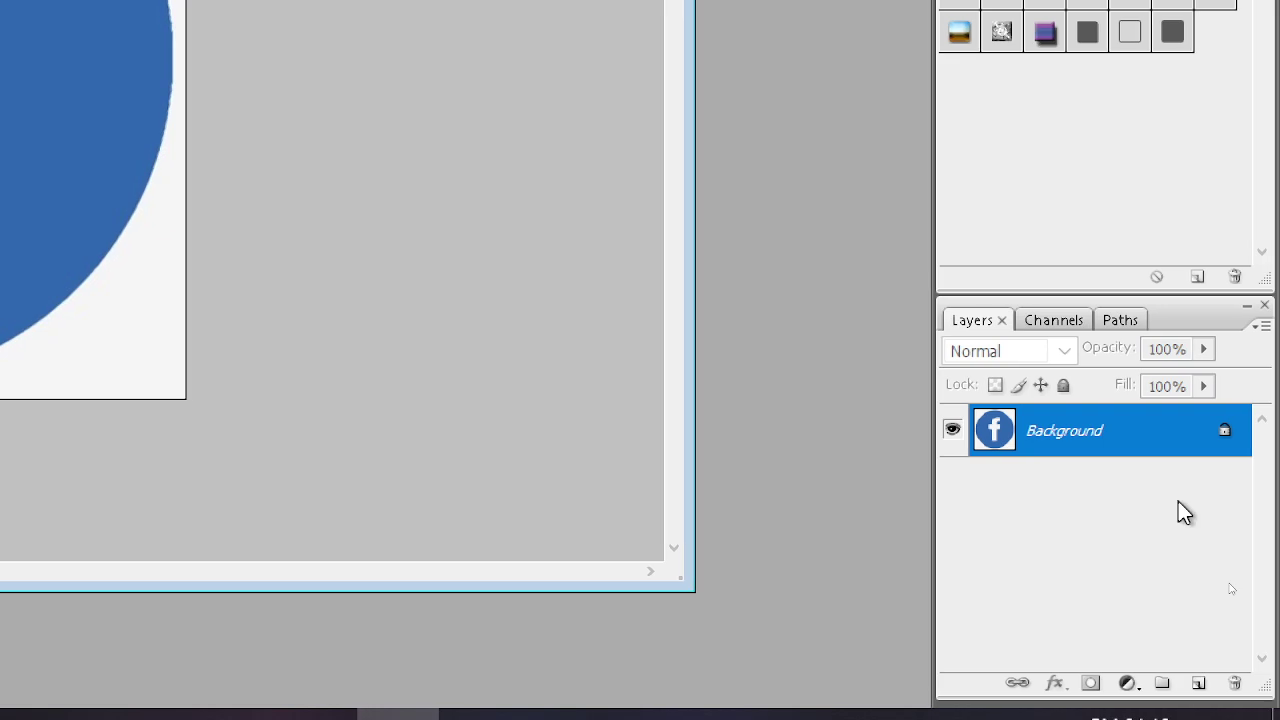
pyautogui.doubleClick(1085, 453)
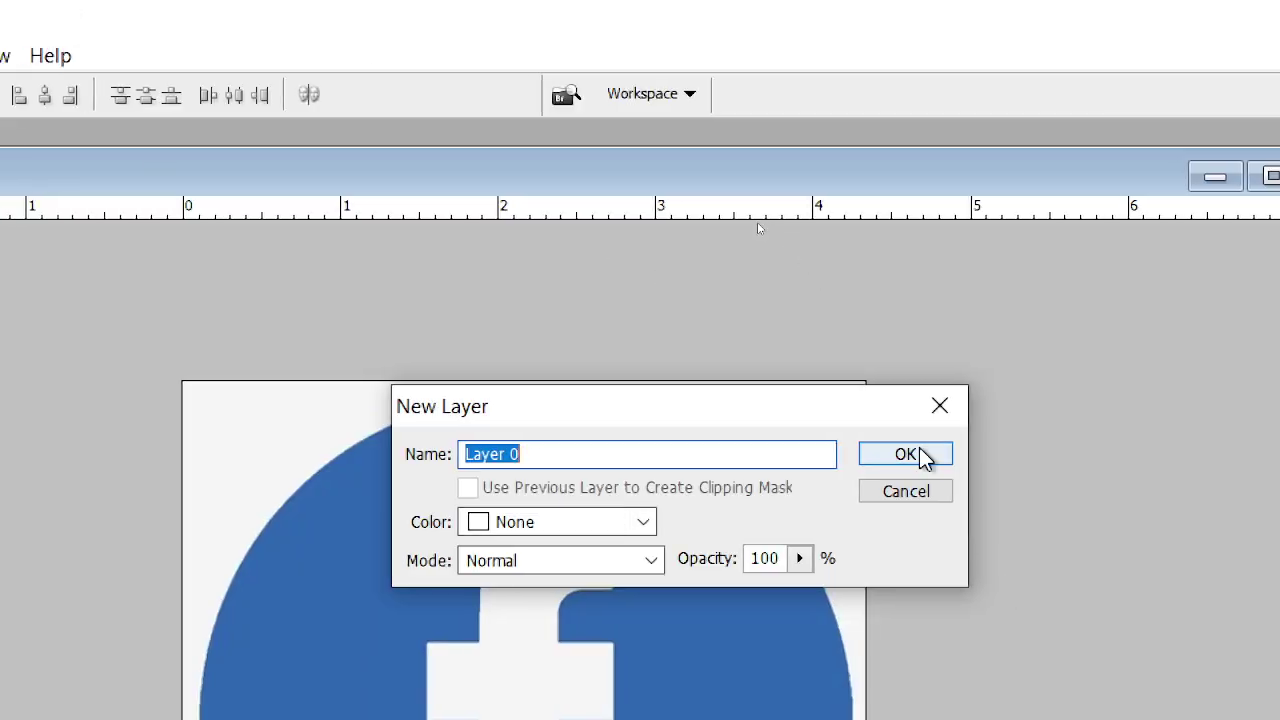
pyautogui.click(906, 455)
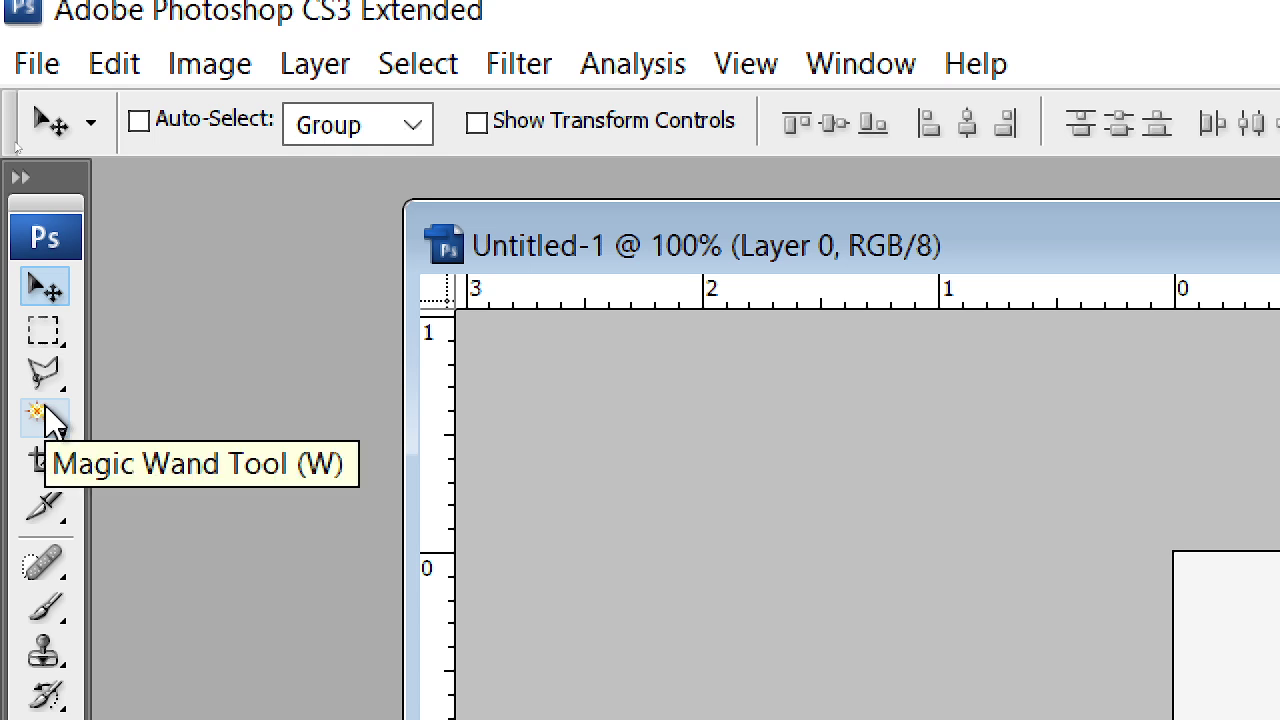
# Select the light area around the blue circle with the Magic Wand tool, delete it to transparency and deselect.
pyautogui.click(46, 412)
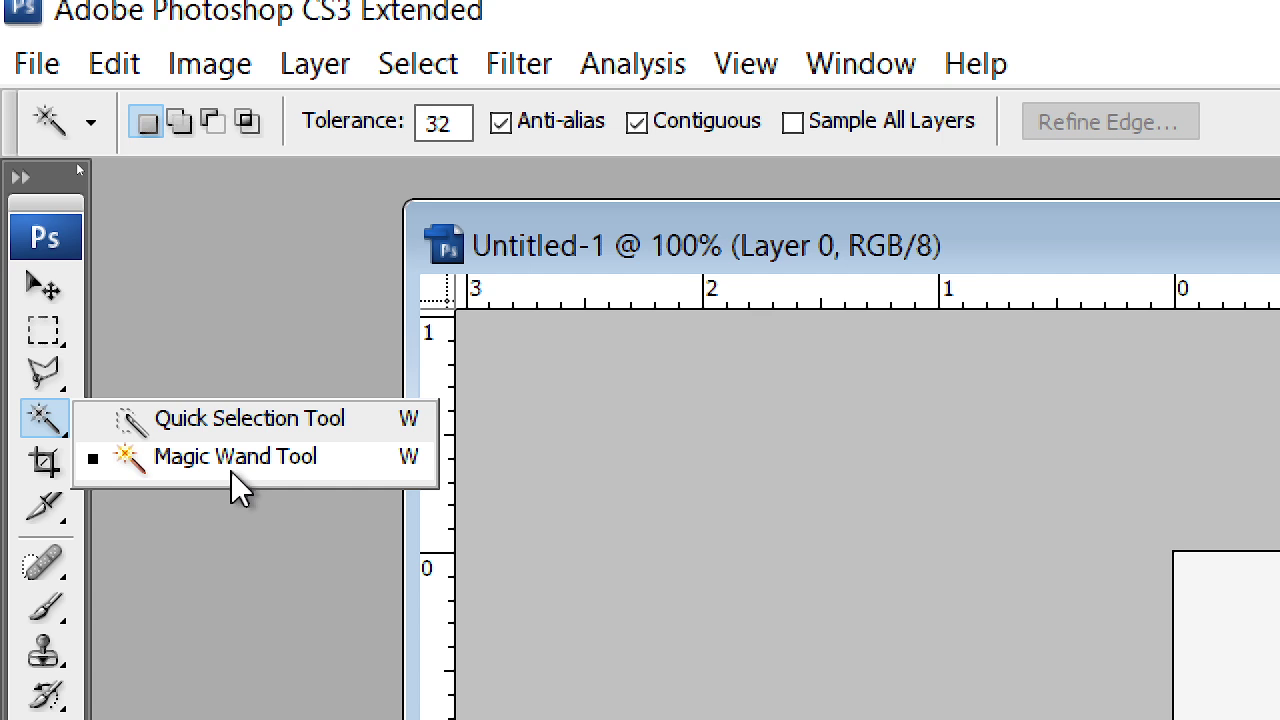
pyautogui.click(231, 471)
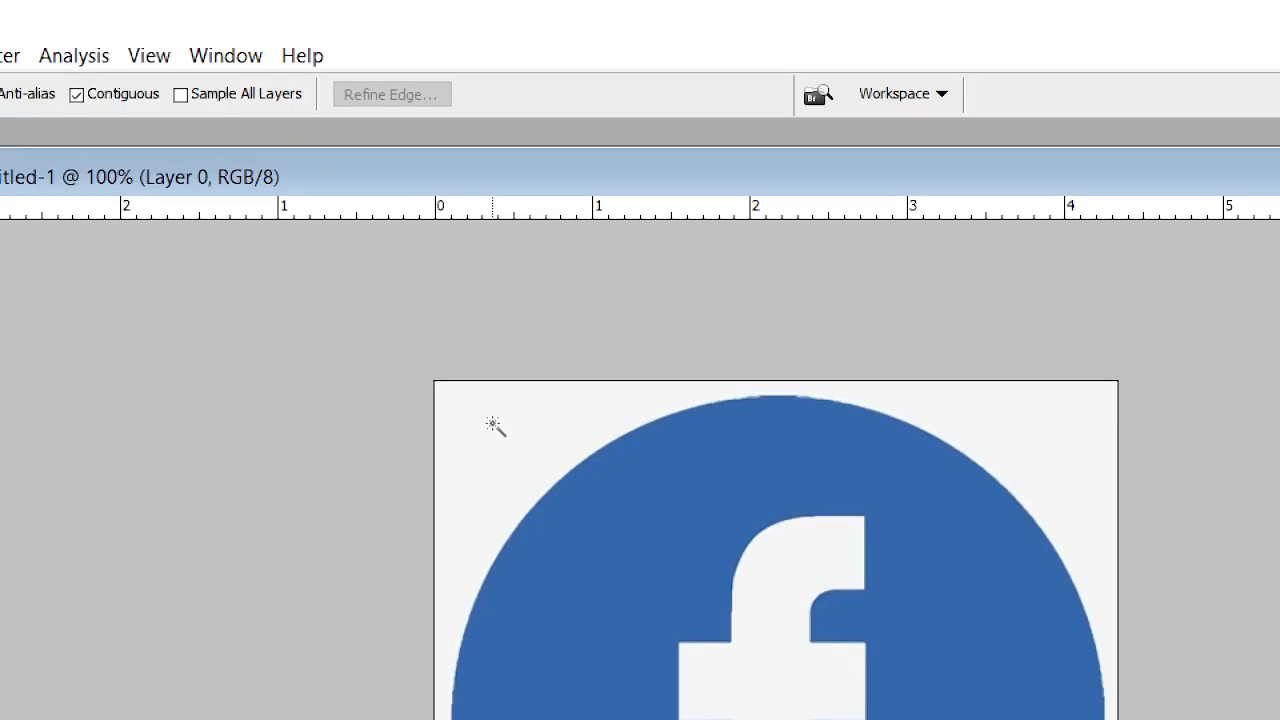
pyautogui.click(491, 461)
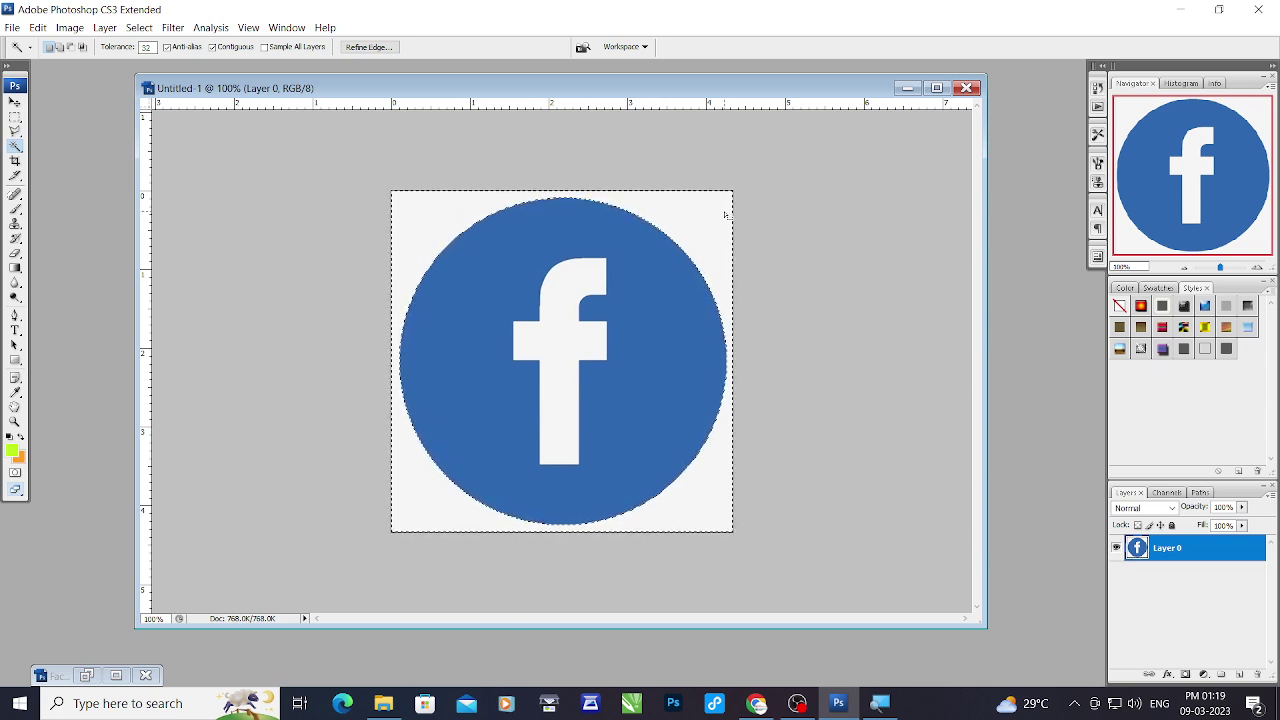
pyautogui.press('Delete')
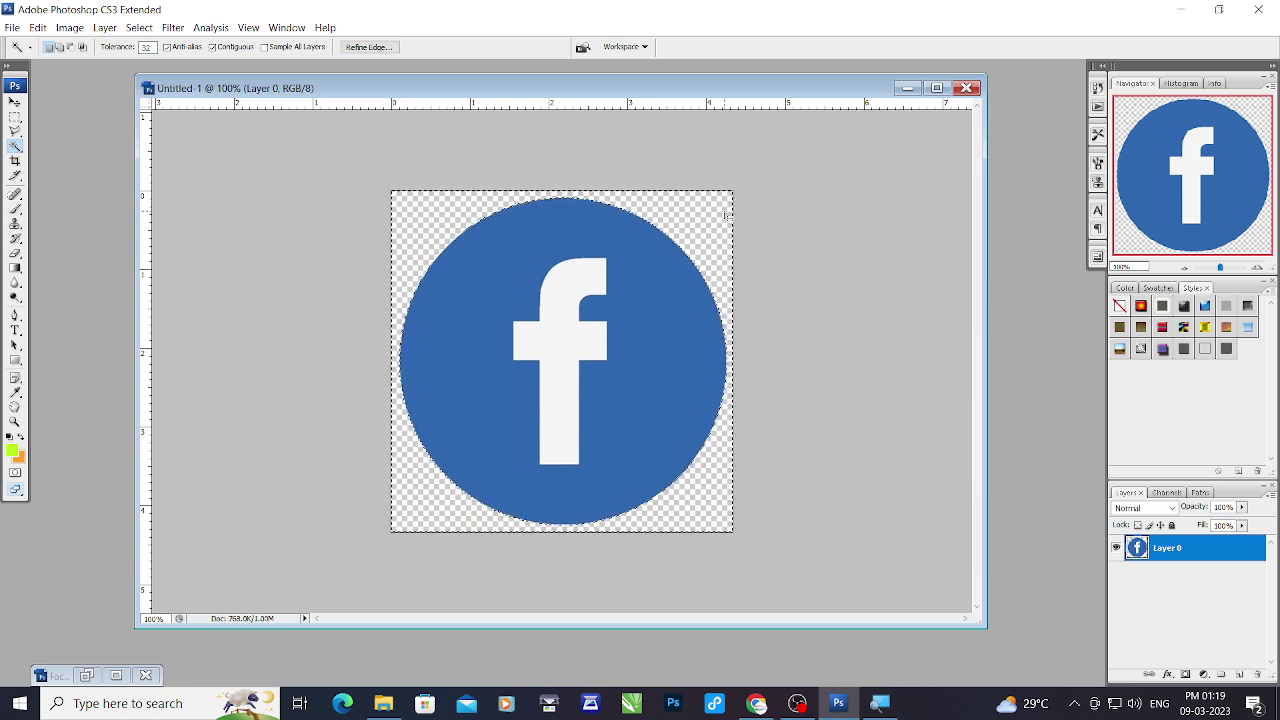
pyautogui.rightClick(615, 261)
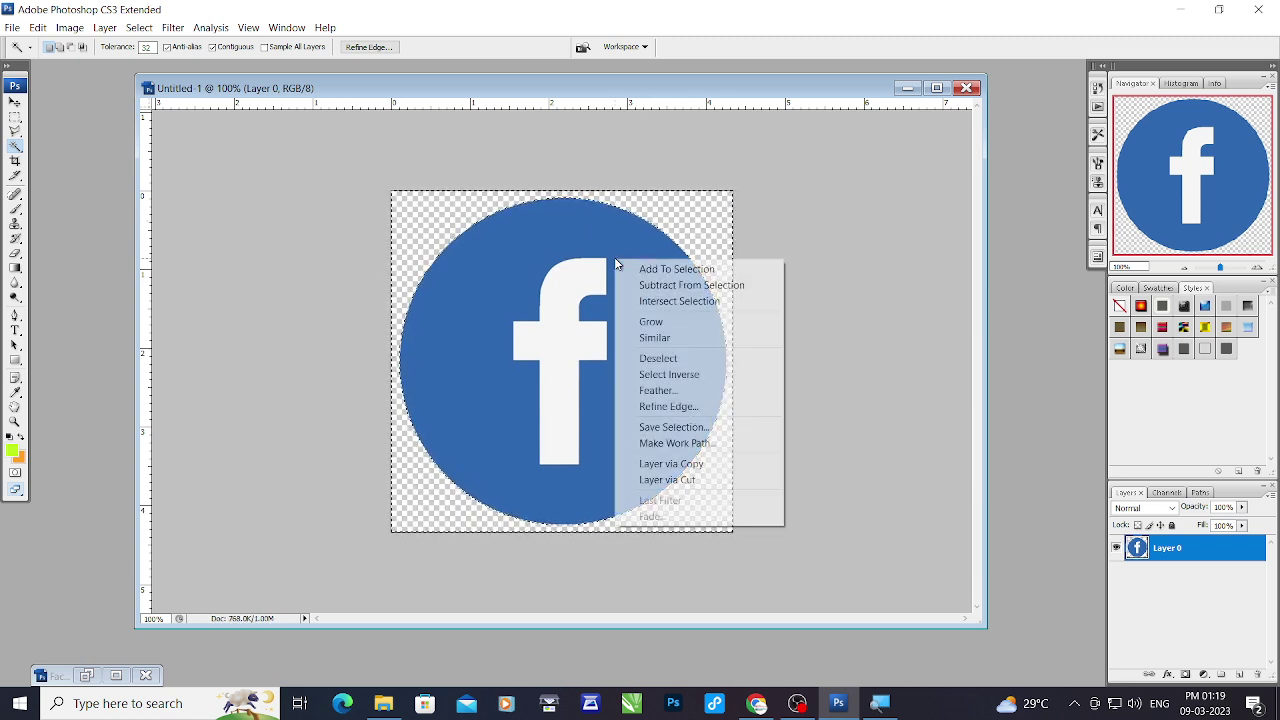
pyautogui.click(688, 364)
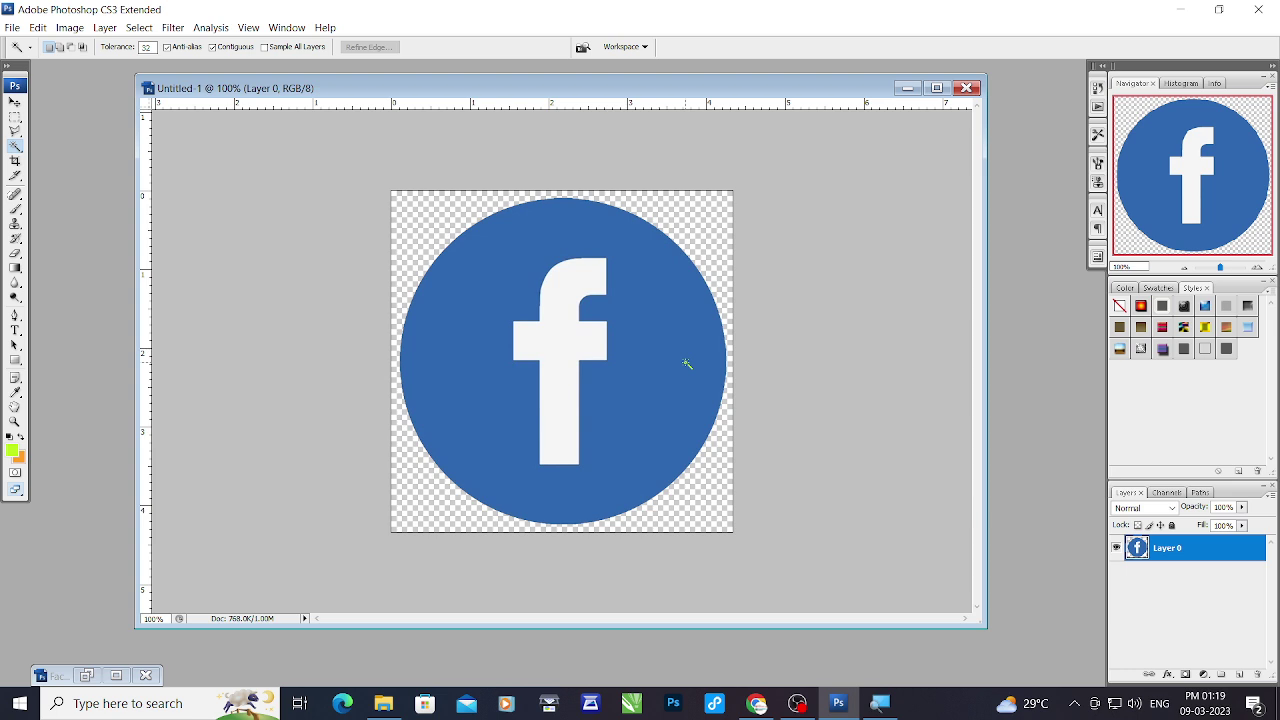
pyautogui.rightClick(686, 363)
pyautogui.click(14, 124)
pyautogui.rightClick(497, 287)
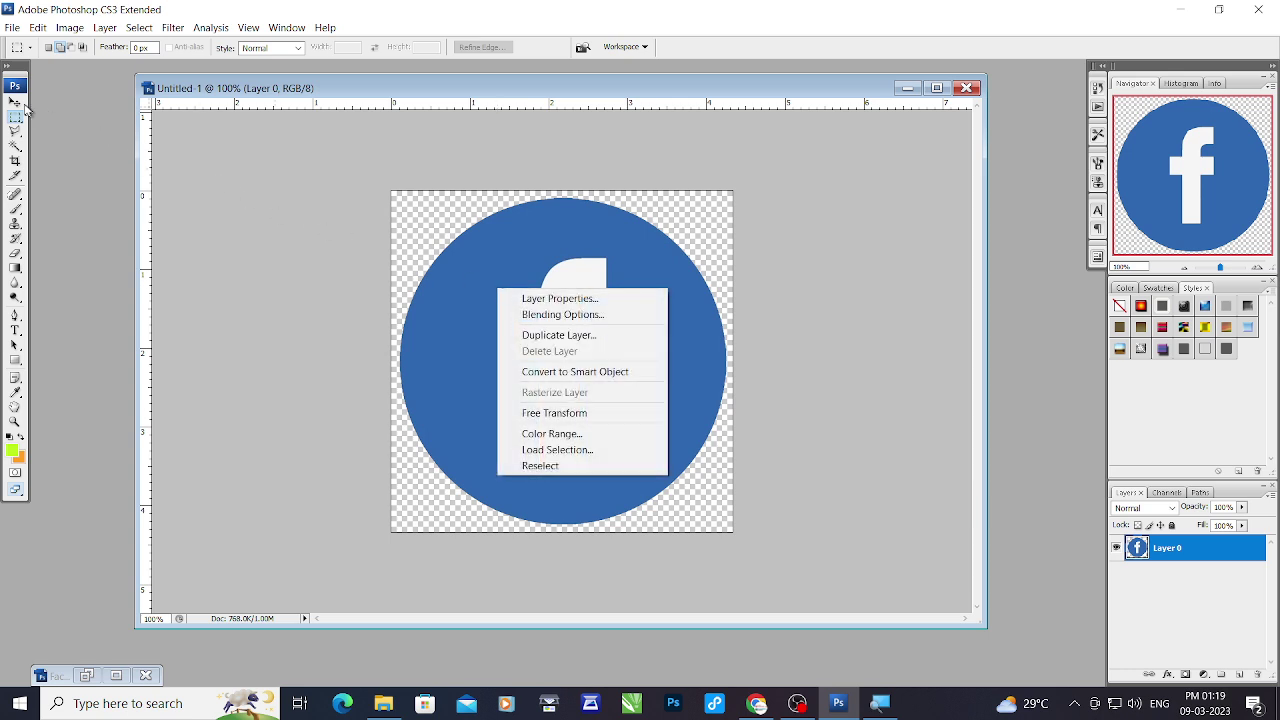
pyautogui.click(525, 229)
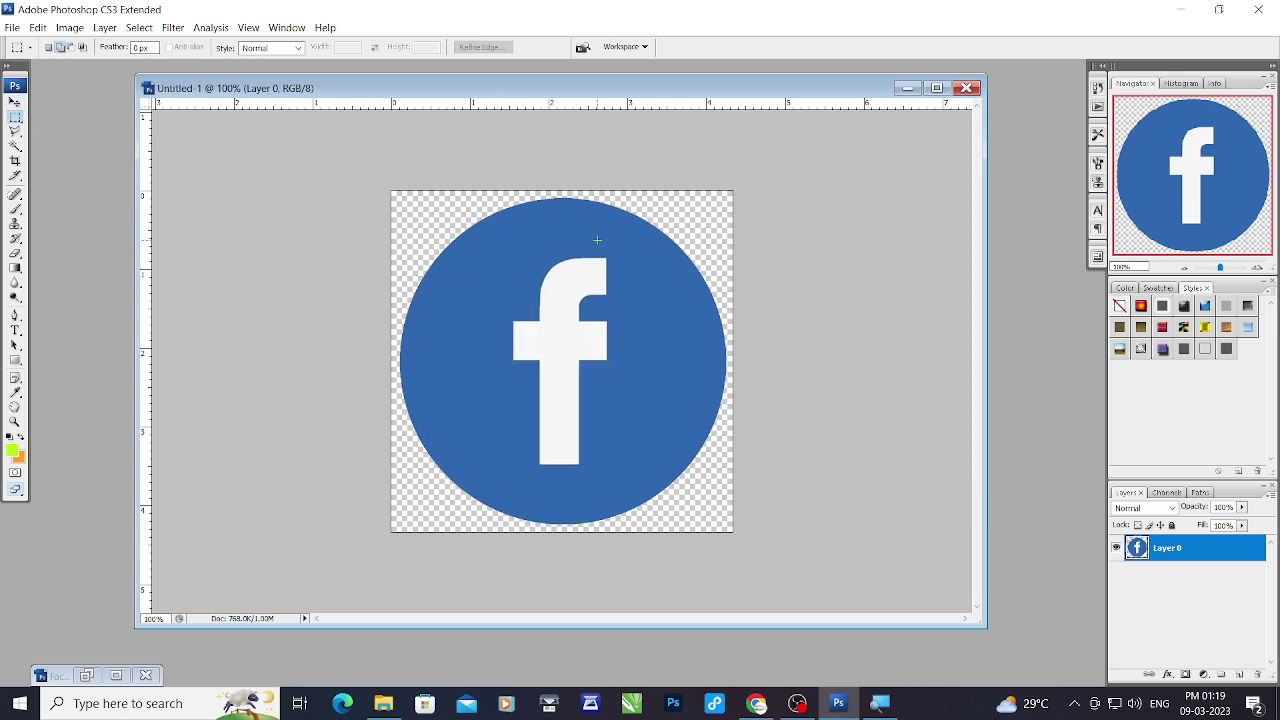
# Select the transparent area around the blue circle with the Magic Wand and invert the selection to the circle.
pyautogui.click(16, 146)
pyautogui.click(412, 209)
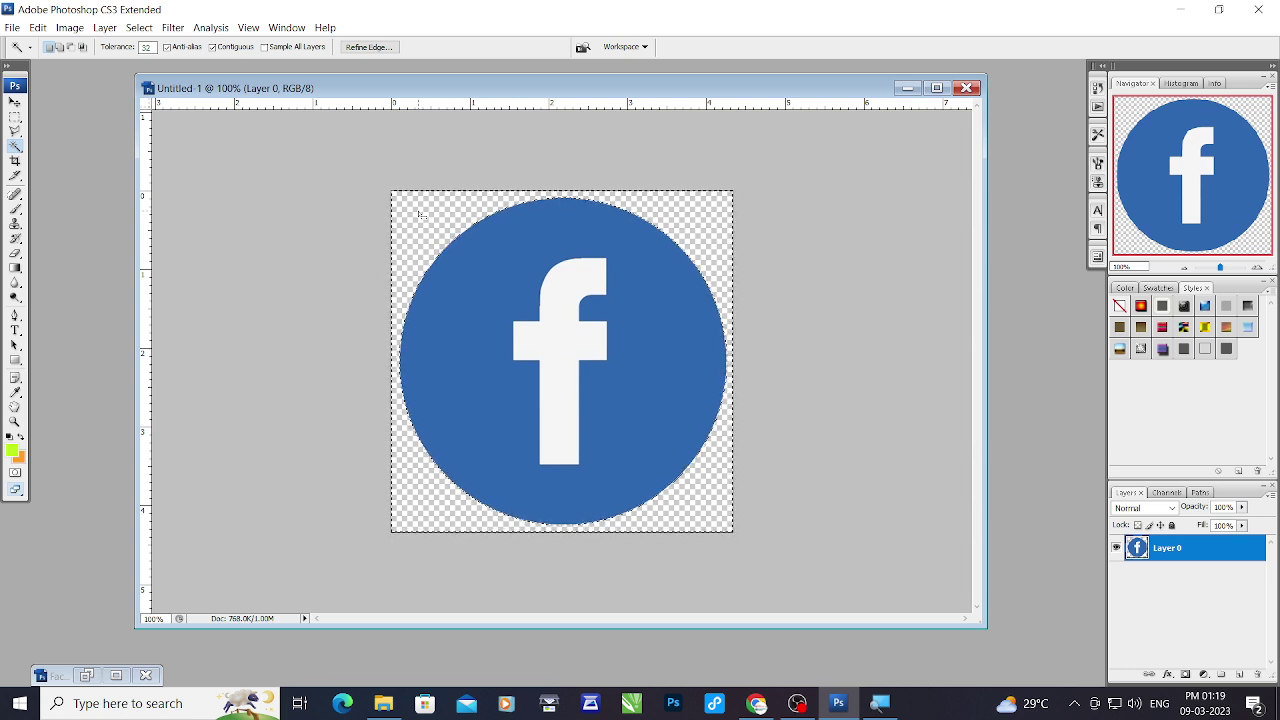
pyautogui.rightClick(471, 249)
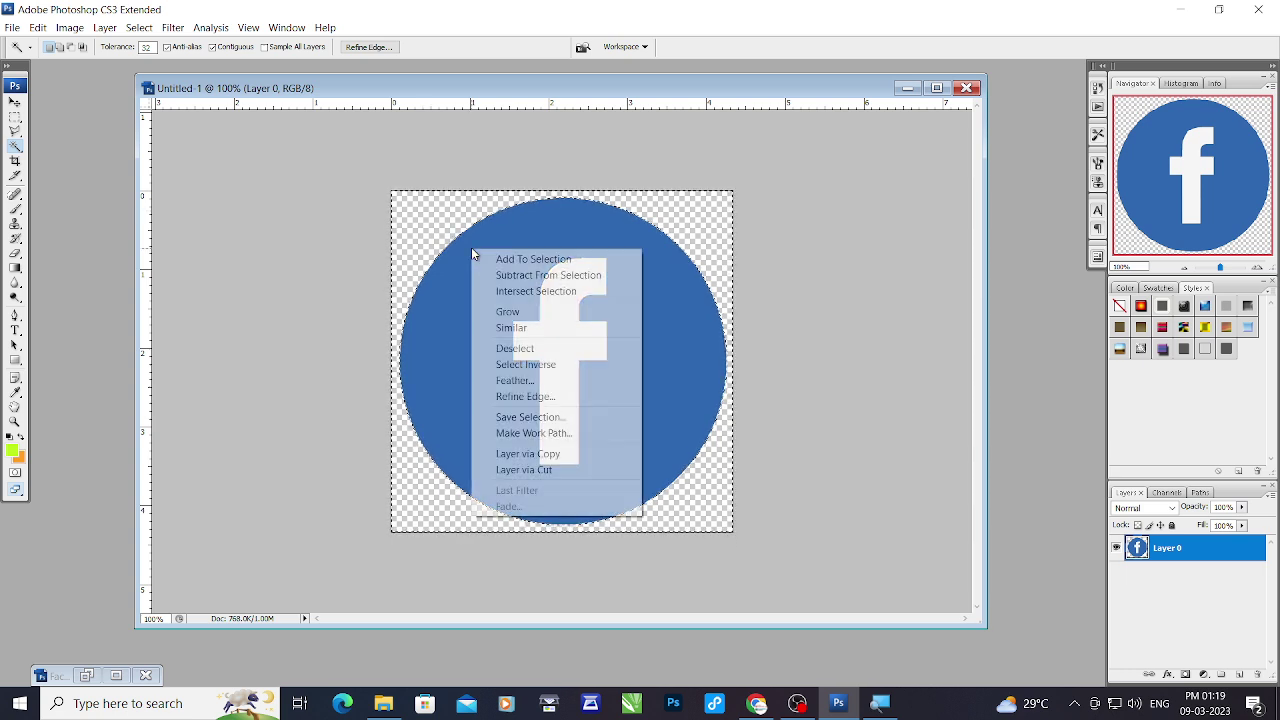
pyautogui.click(535, 366)
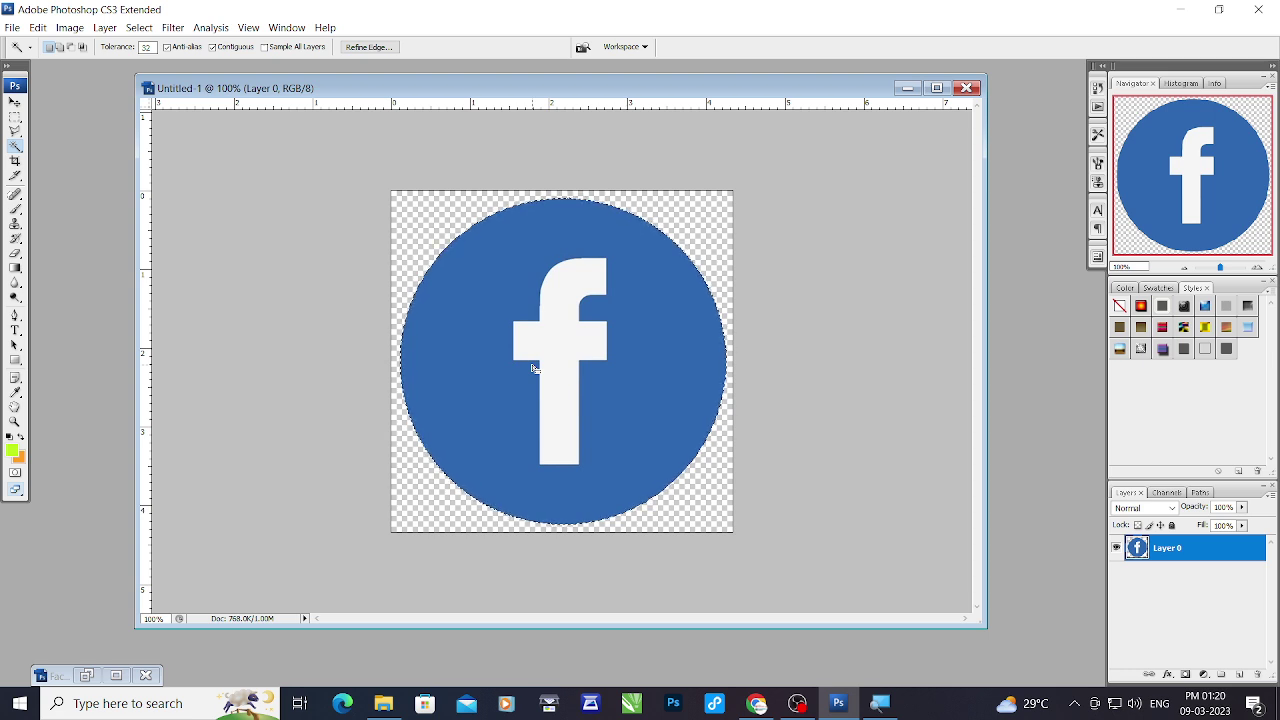
pyautogui.scroll(5, 573, 278)
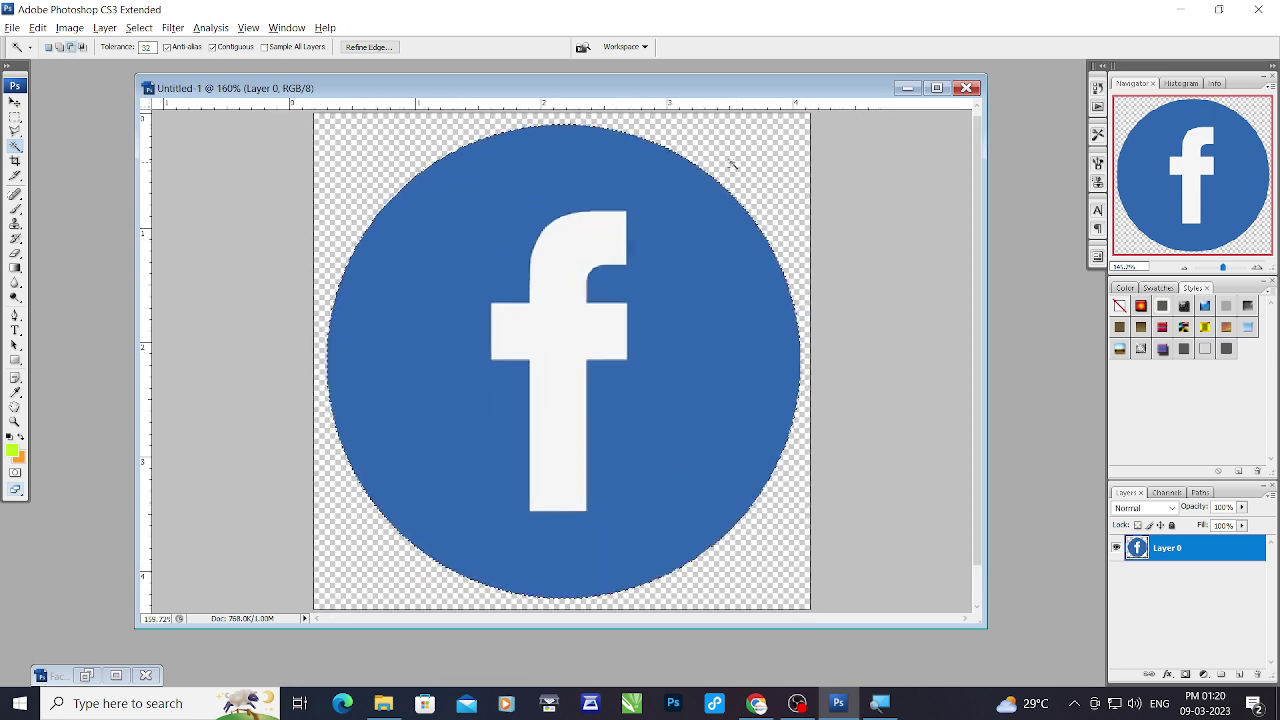
pyautogui.scroll(-5, 775, 279)
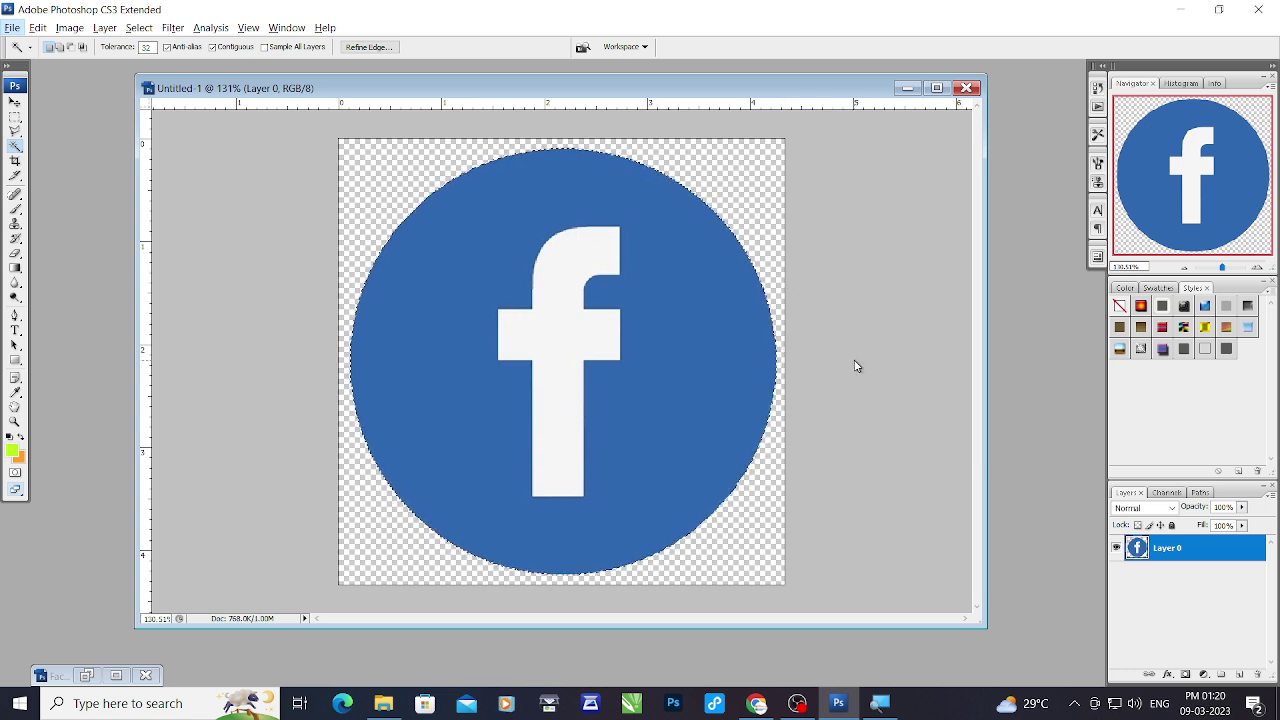
pyautogui.scroll(4, 841, 346)
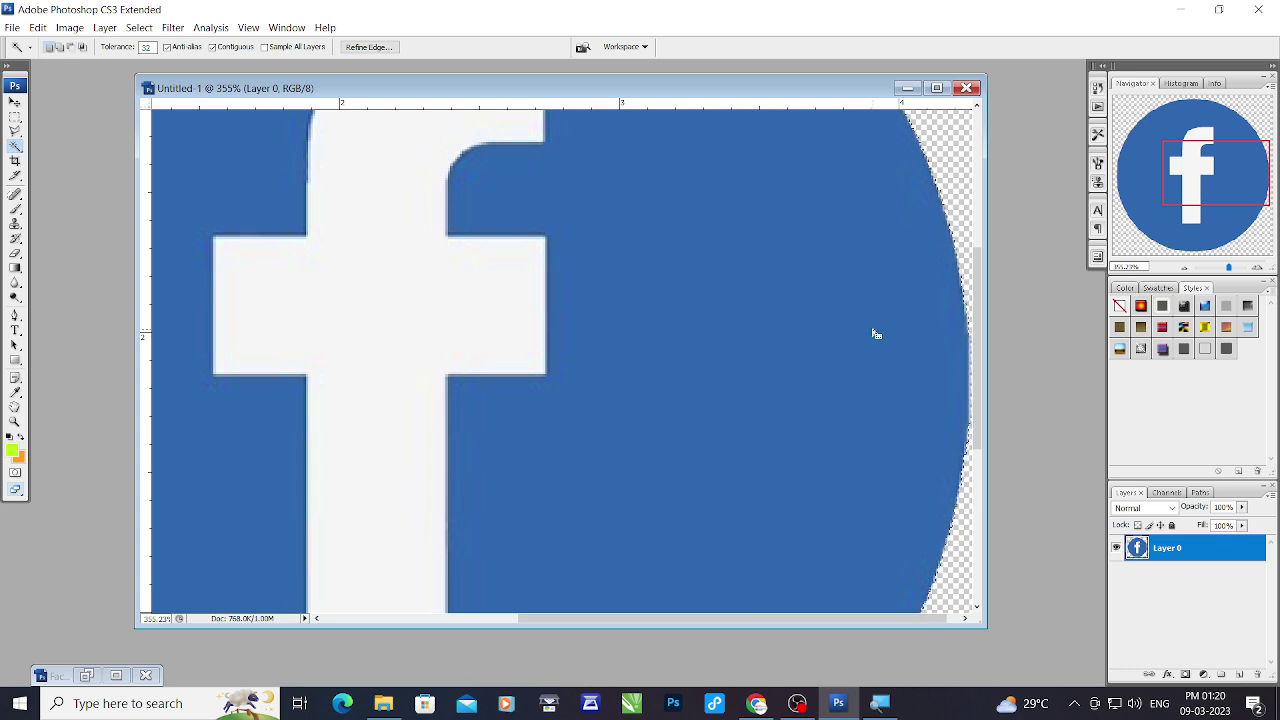
pyautogui.press('alt')
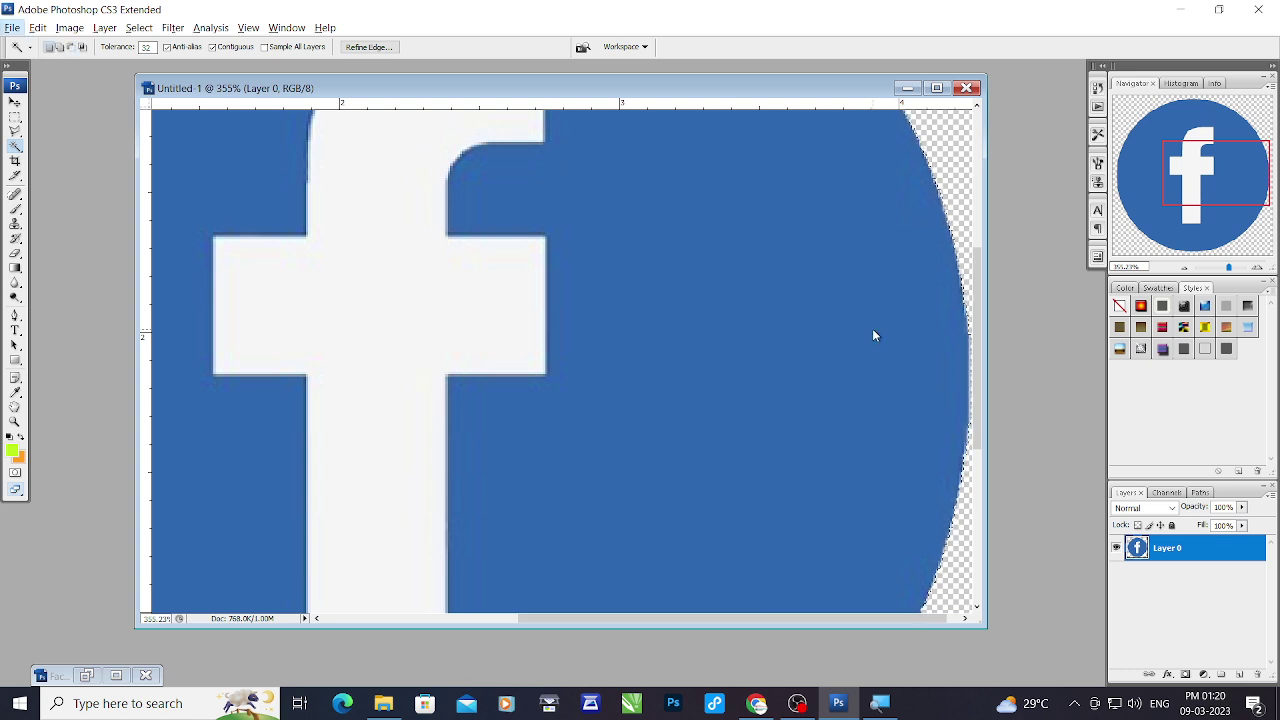
pyautogui.scroll(-4, 848, 318)
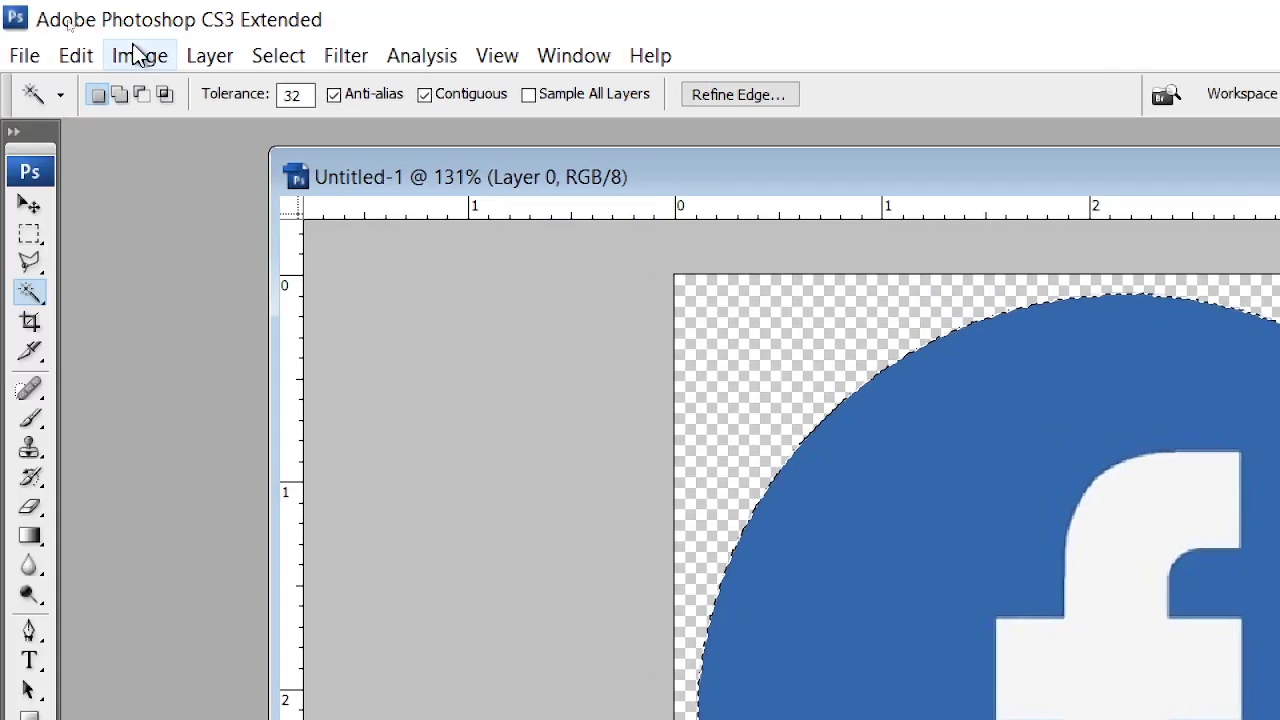
# Start a Stroke on the circular selection and set its colour to black (000000).
pyautogui.click(55, 22)
pyautogui.moveTo(2, 30)
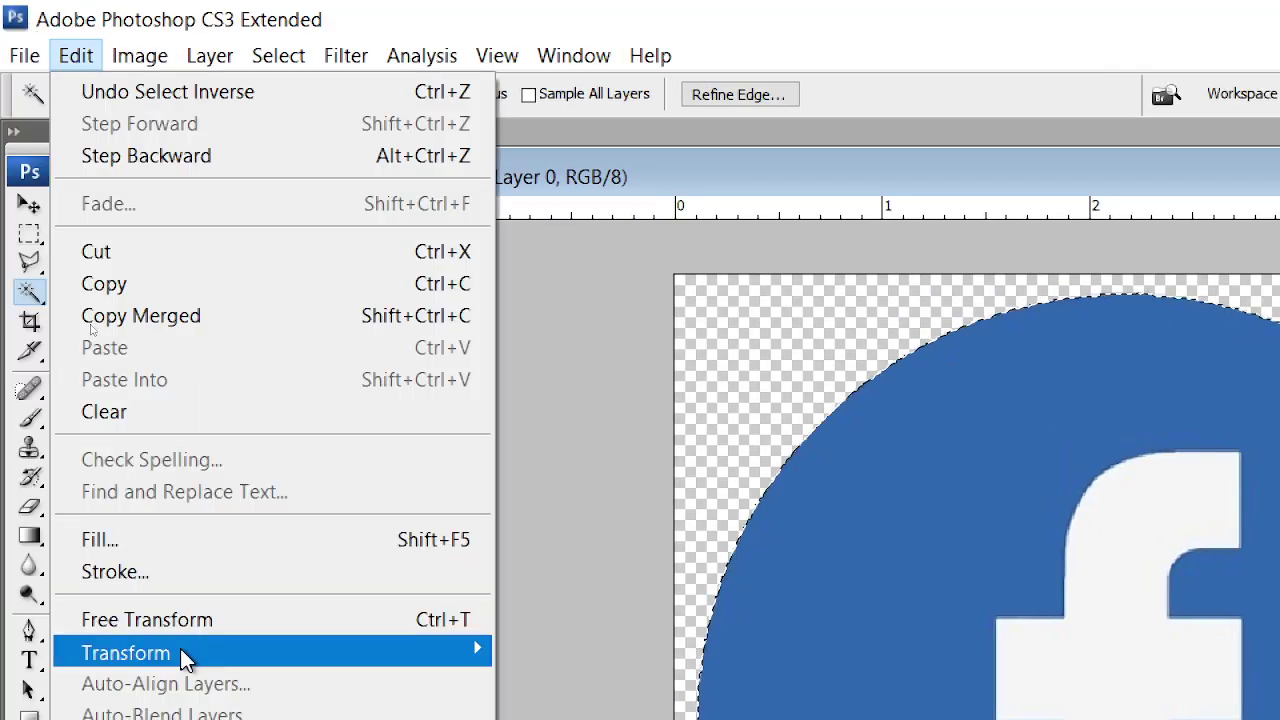
pyautogui.click(198, 578)
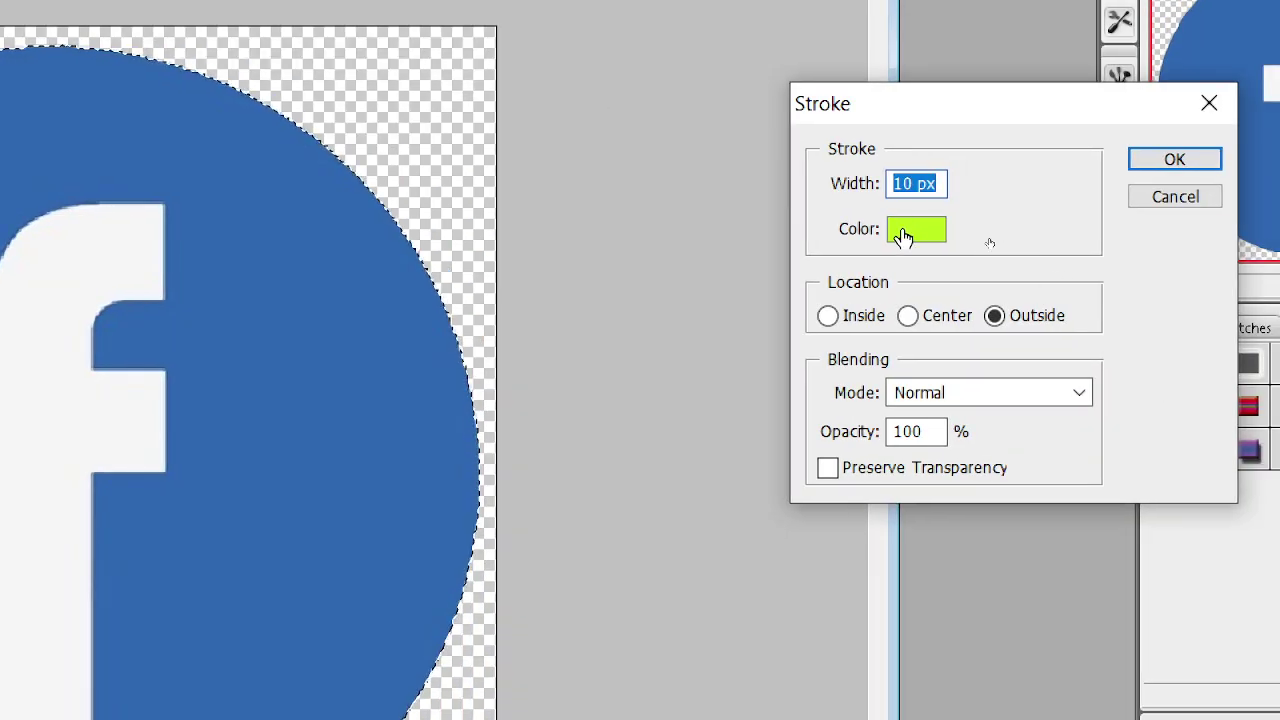
pyautogui.click(903, 229)
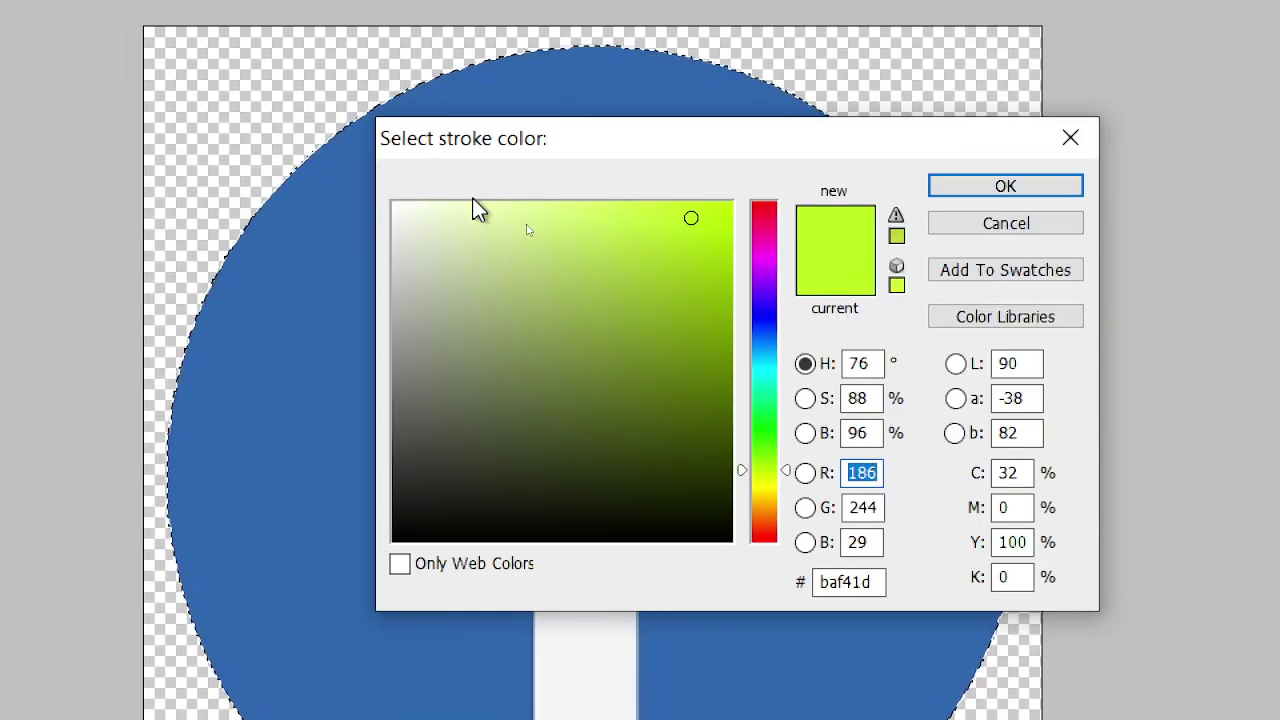
pyautogui.click(379, 285)
pyautogui.moveTo(600, 285)
pyautogui.mouseDown()
pyautogui.moveTo(477, 386)
pyautogui.moveTo(360, 571)
pyautogui.mouseUp()
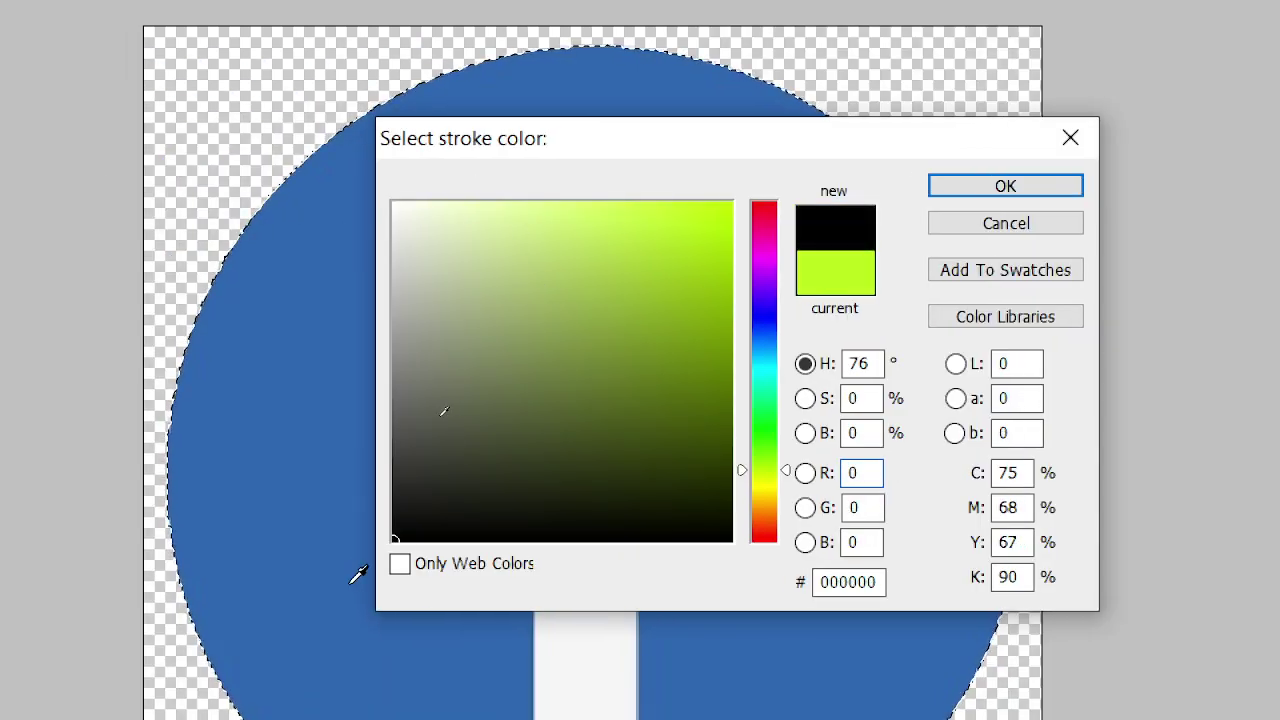
pyautogui.click(1040, 188)
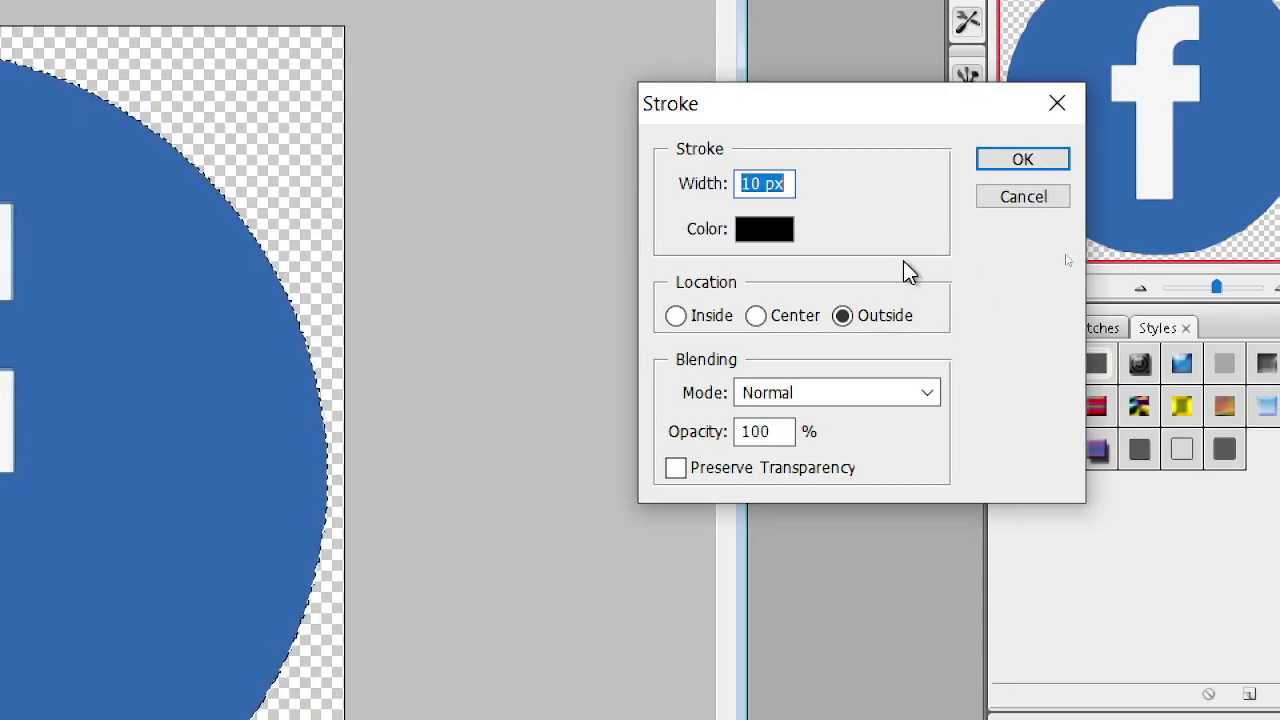
# Set the black stroke's location to Inside and its width to 5 px, and apply it to the circle.
pyautogui.click(700, 320)
pyautogui.click(762, 318)
pyautogui.click(844, 316)
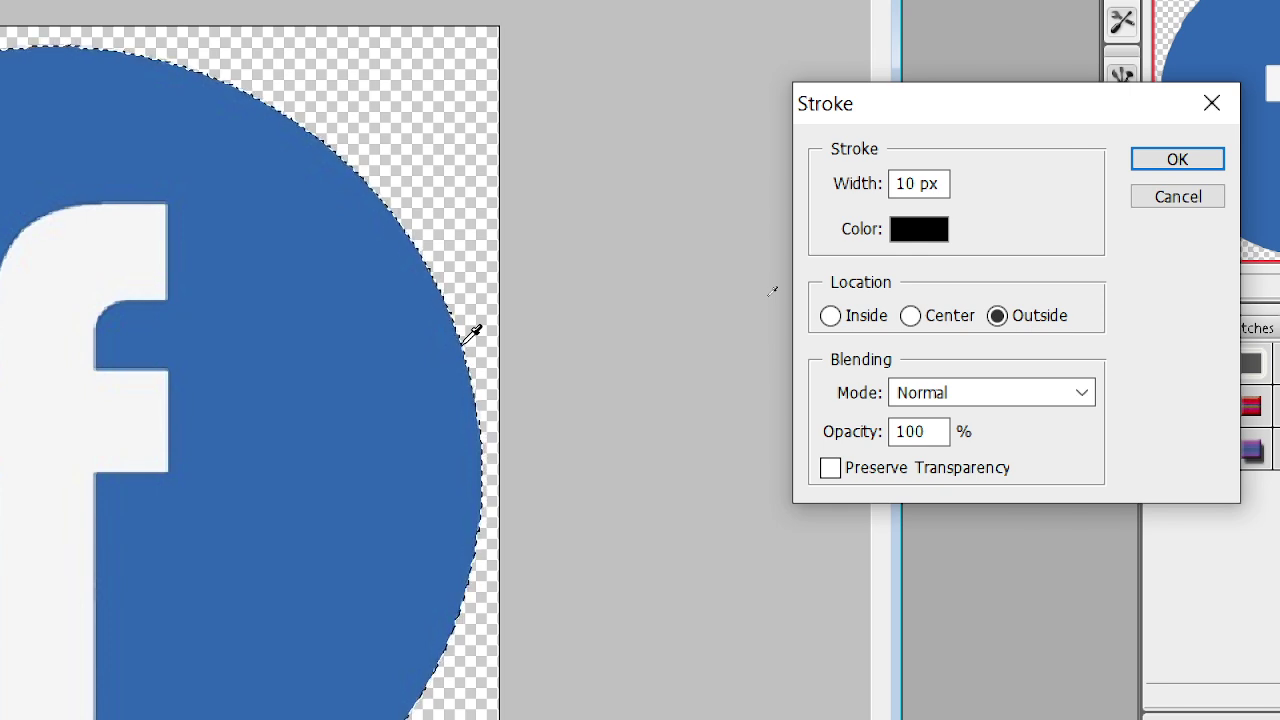
pyautogui.click(831, 316)
pyautogui.moveTo(948, 182); pyautogui.dragTo(849, 183)
pyautogui.write('5')
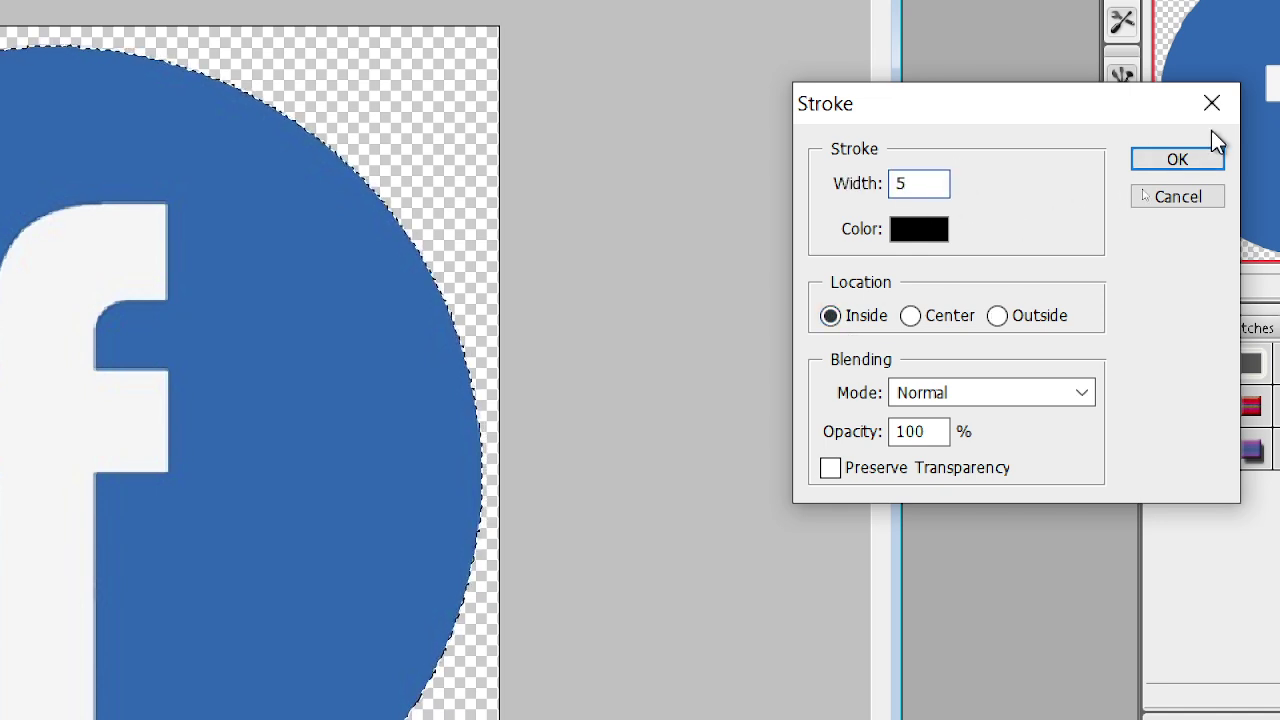
pyautogui.click(1203, 160)
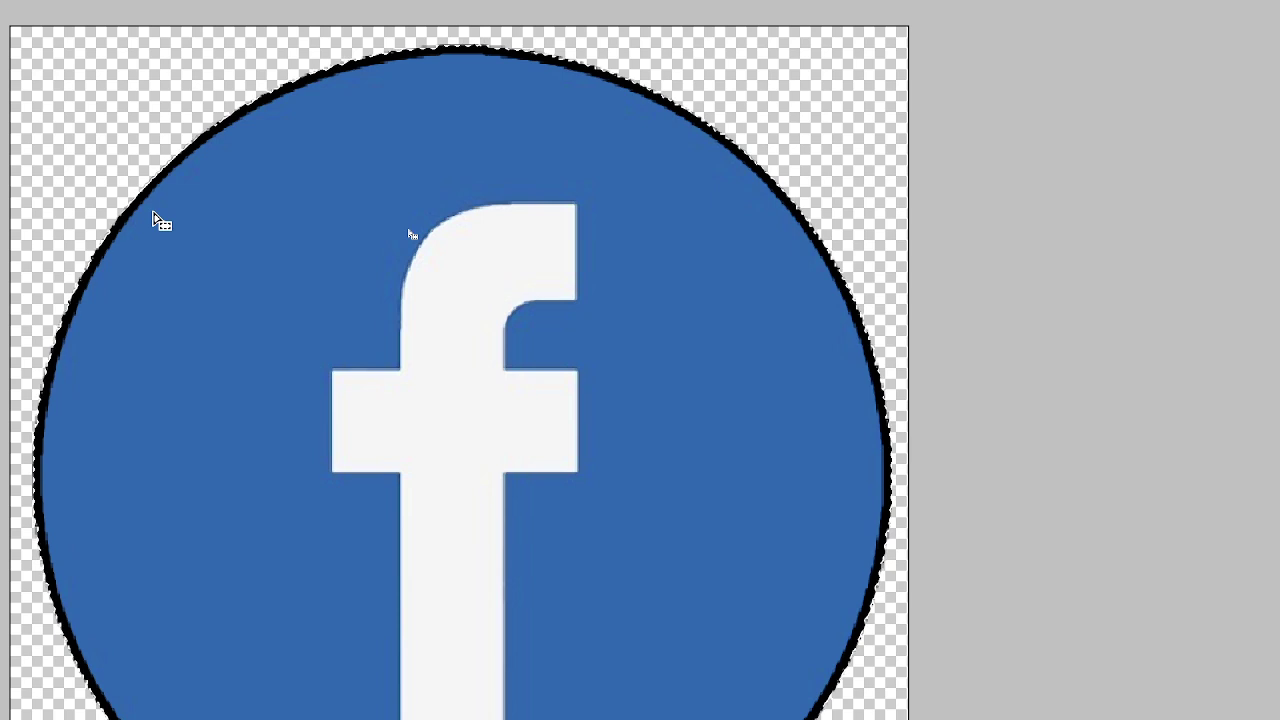
# Start a second Stroke on the same circular selection and set its colour to white.
pyautogui.rightClick(753, 233)
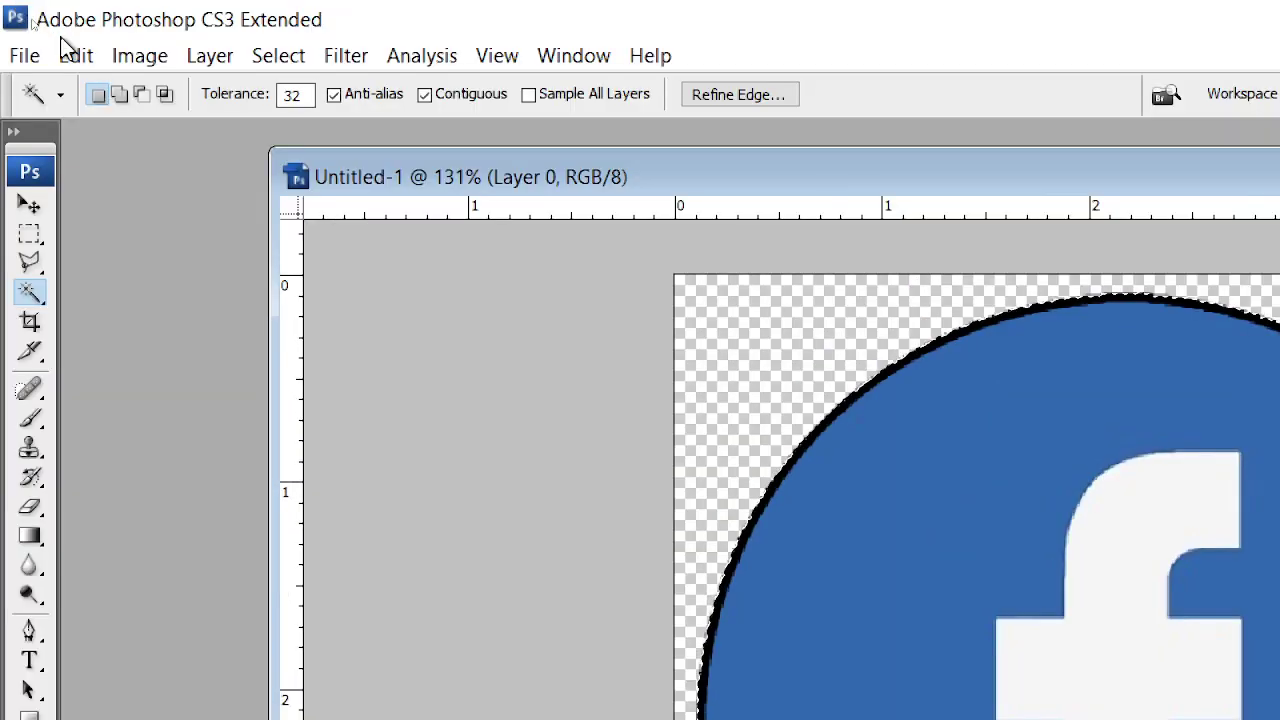
pyautogui.click(70, 53)
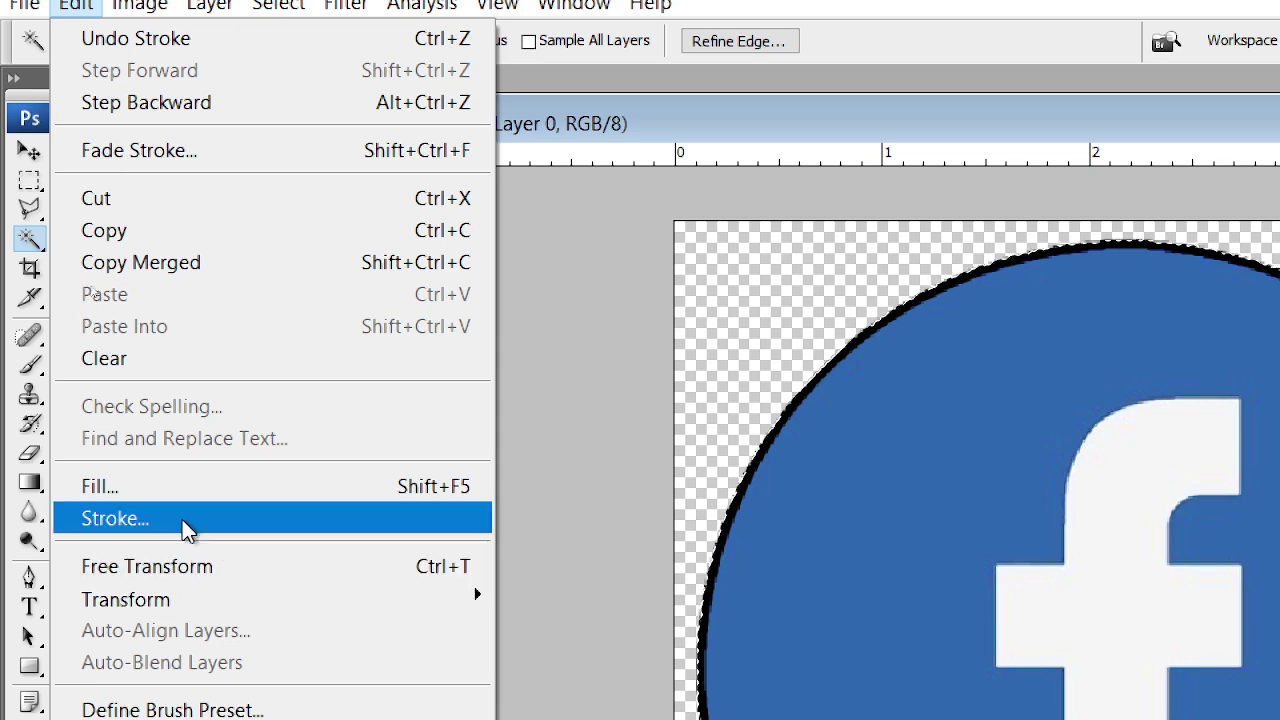
pyautogui.click(187, 530)
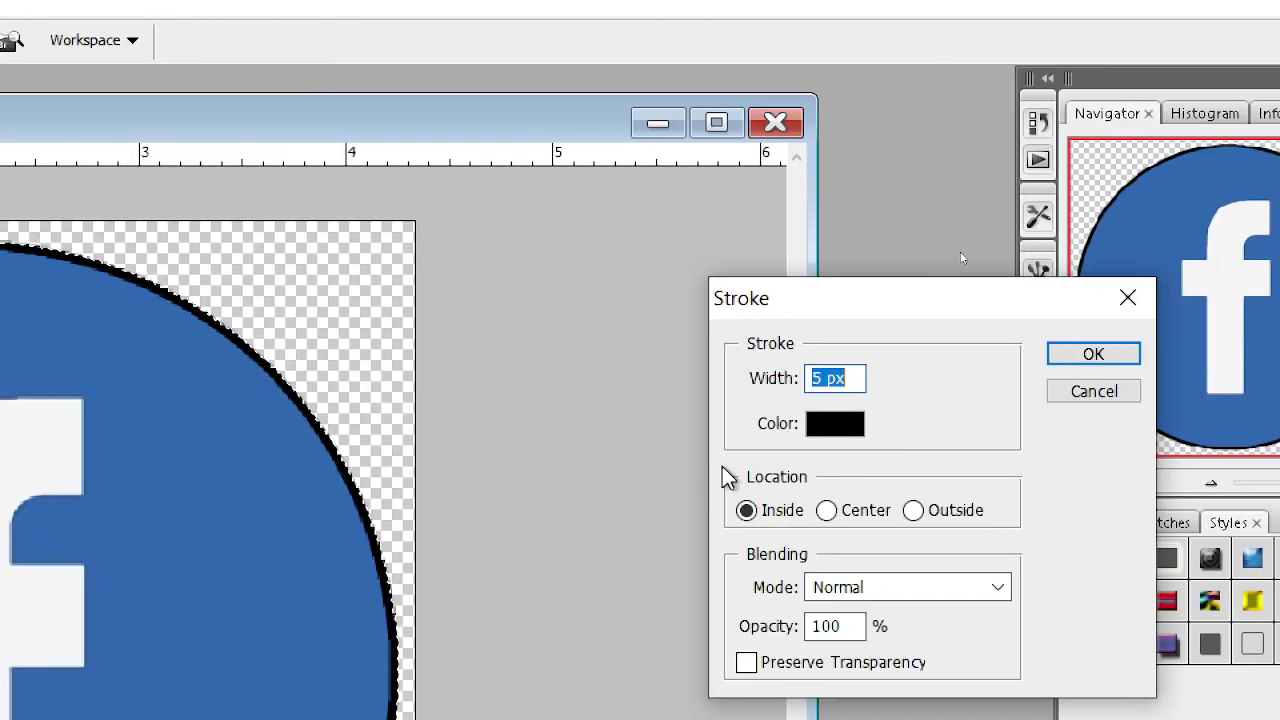
pyautogui.click(820, 430)
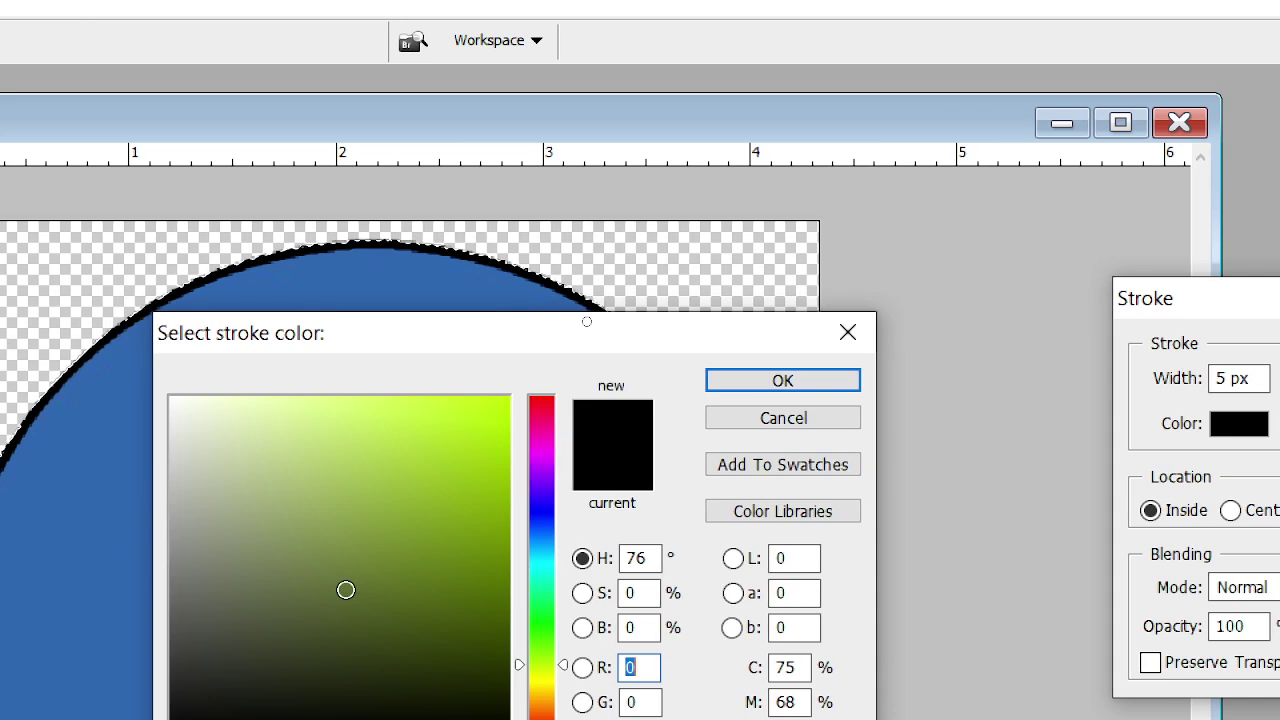
pyautogui.moveTo(173, 411); pyautogui.dragTo(168, 394)
pyautogui.click(884, 386)
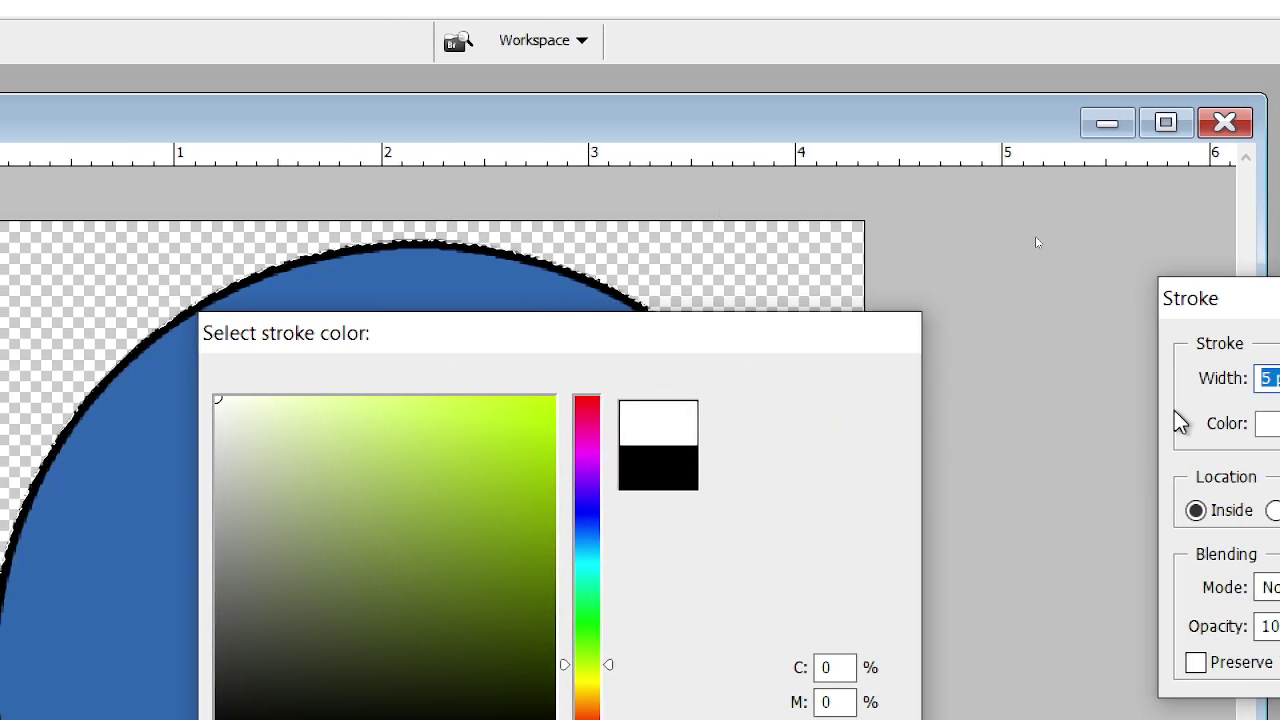
# Set the white stroke's width to 5 px and its location to Outside, and apply it around the circle.
pyautogui.write('10')
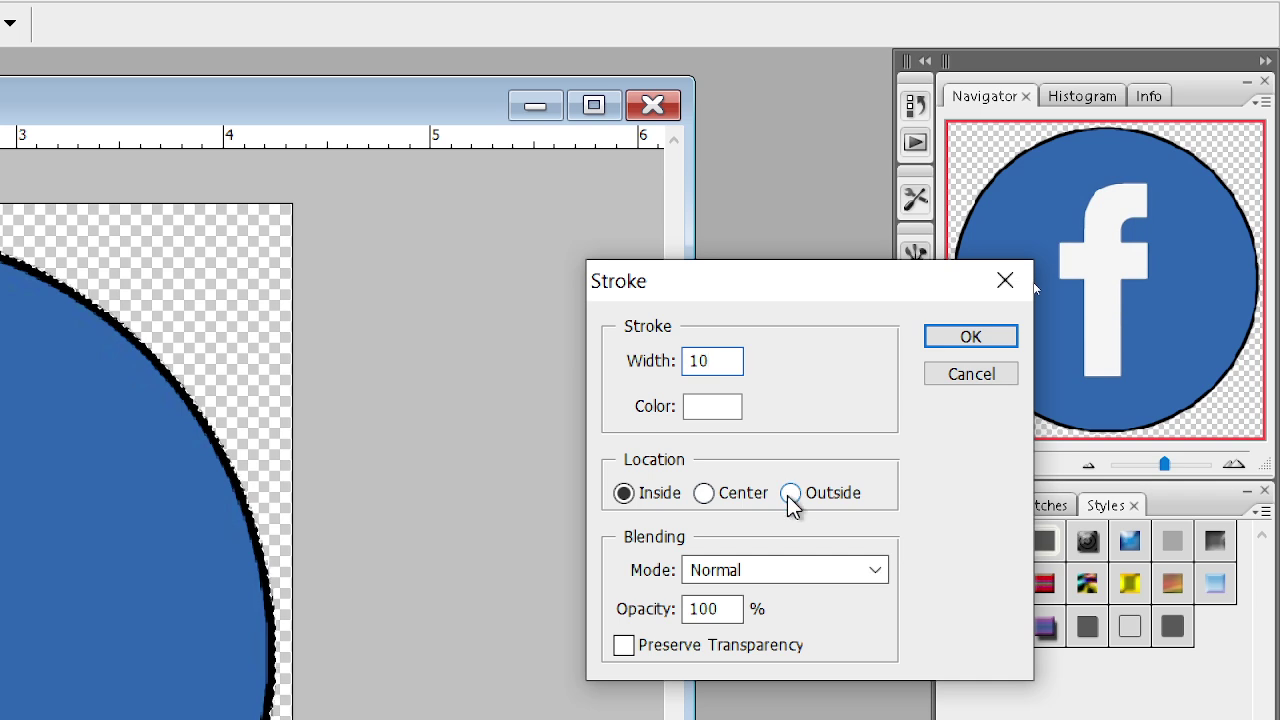
pyautogui.click(789, 494)
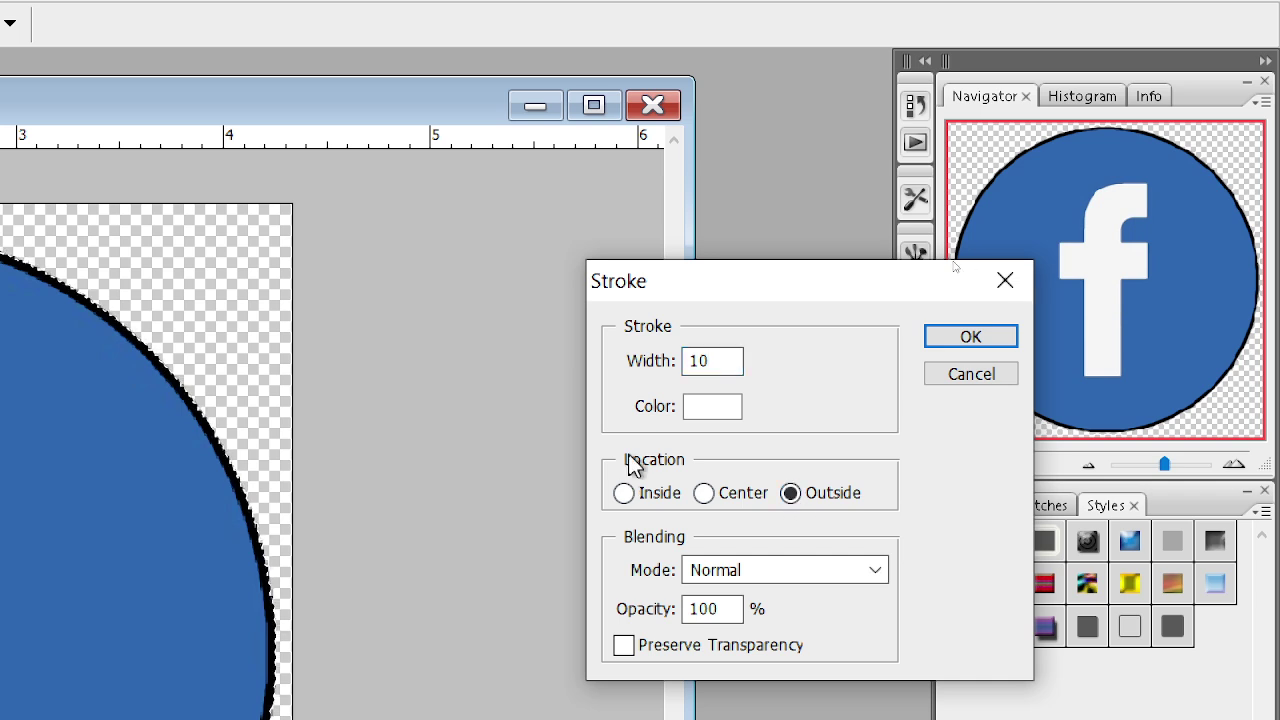
pyautogui.click(705, 497)
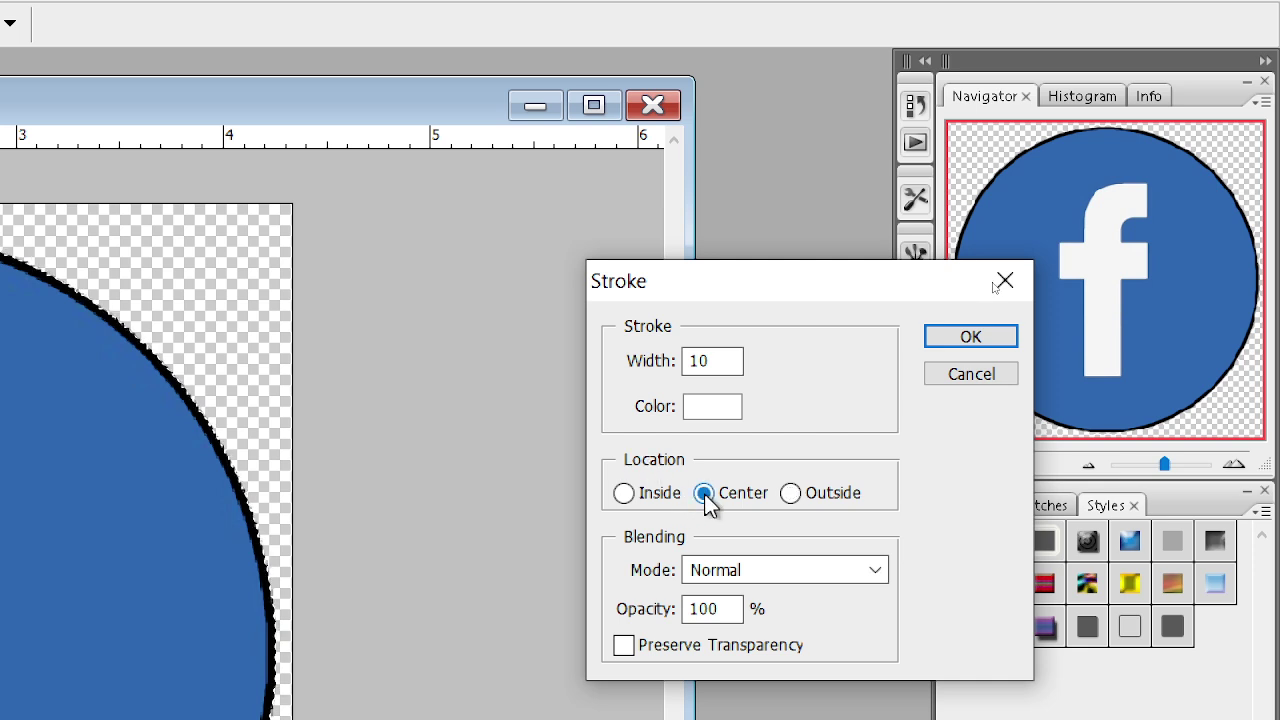
pyautogui.click(793, 494)
pyautogui.click(720, 360)
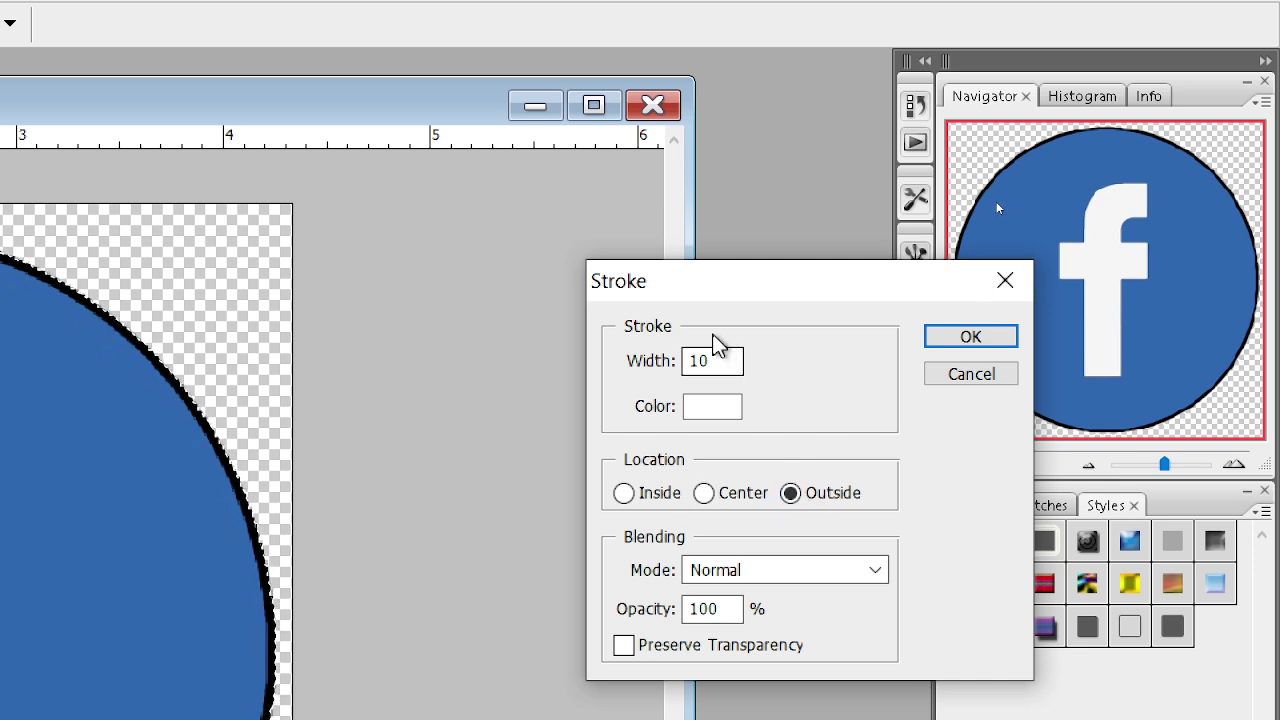
pyautogui.press('BackSpace')
pyautogui.press('BackSpace')
pyautogui.write('5')
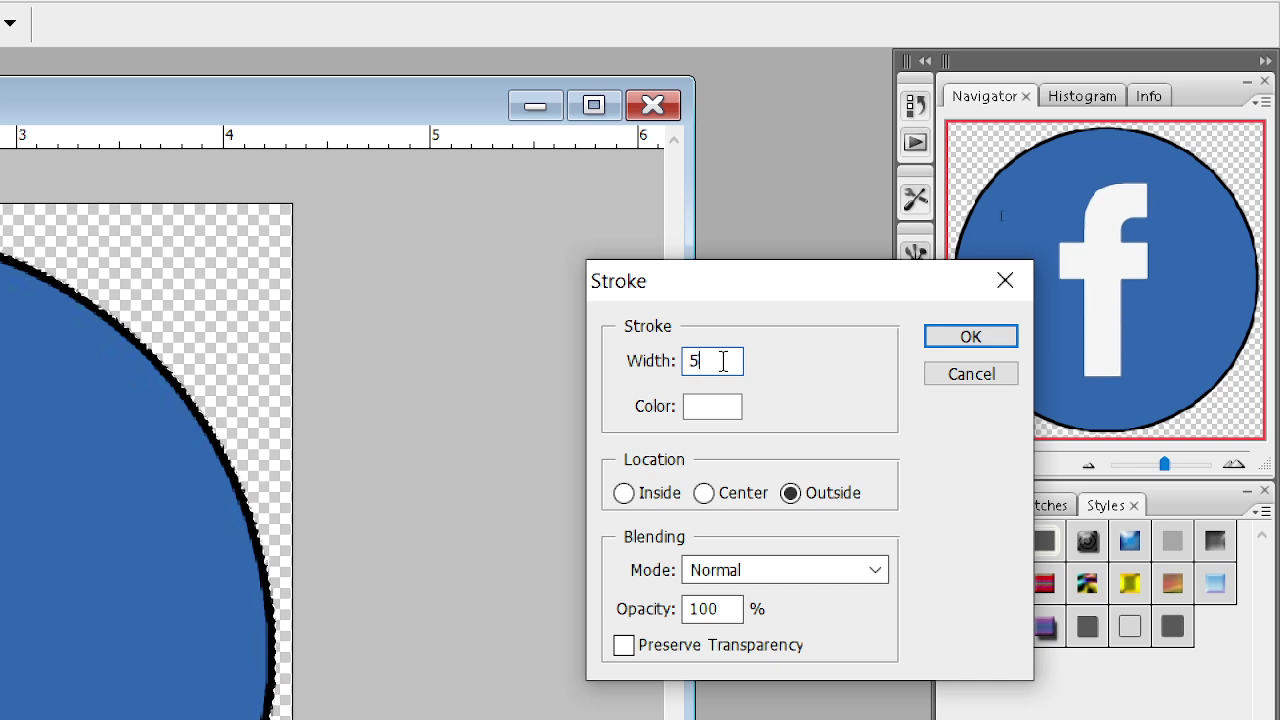
pyautogui.click(974, 340)
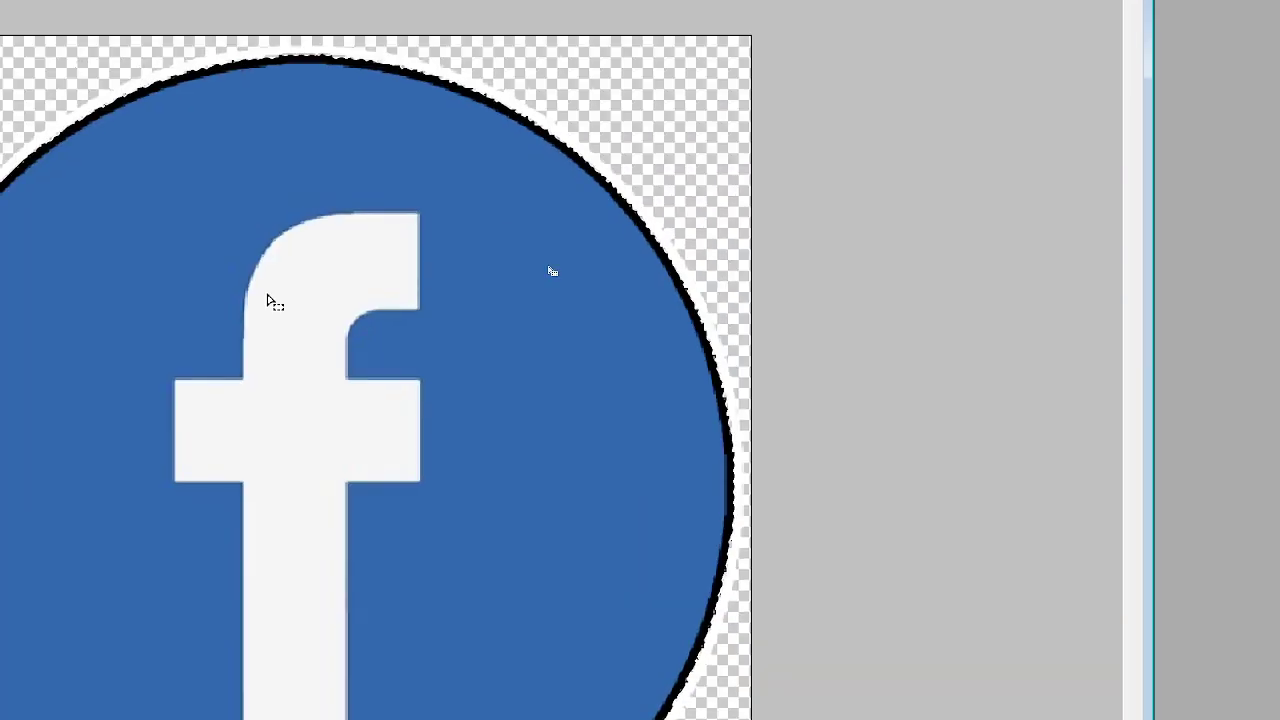
# Deselect the circle and switch to the Move tool.
pyautogui.rightClick(280, 287)
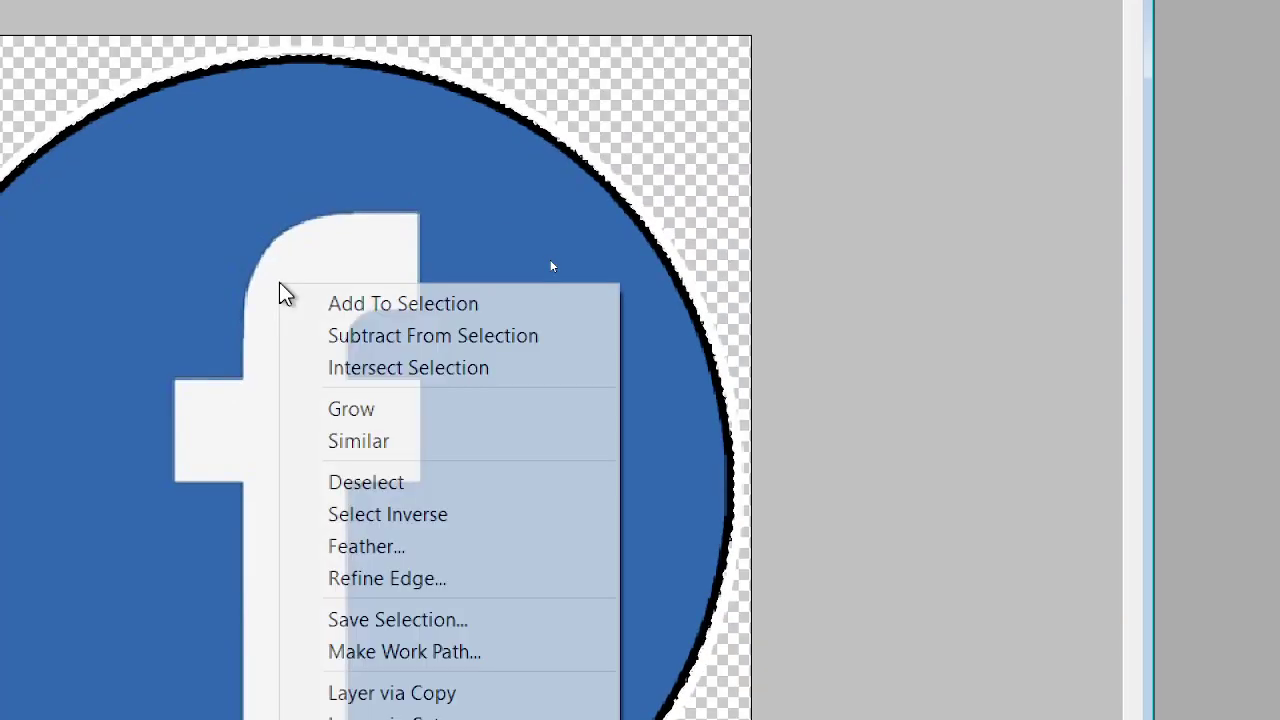
pyautogui.click(406, 486)
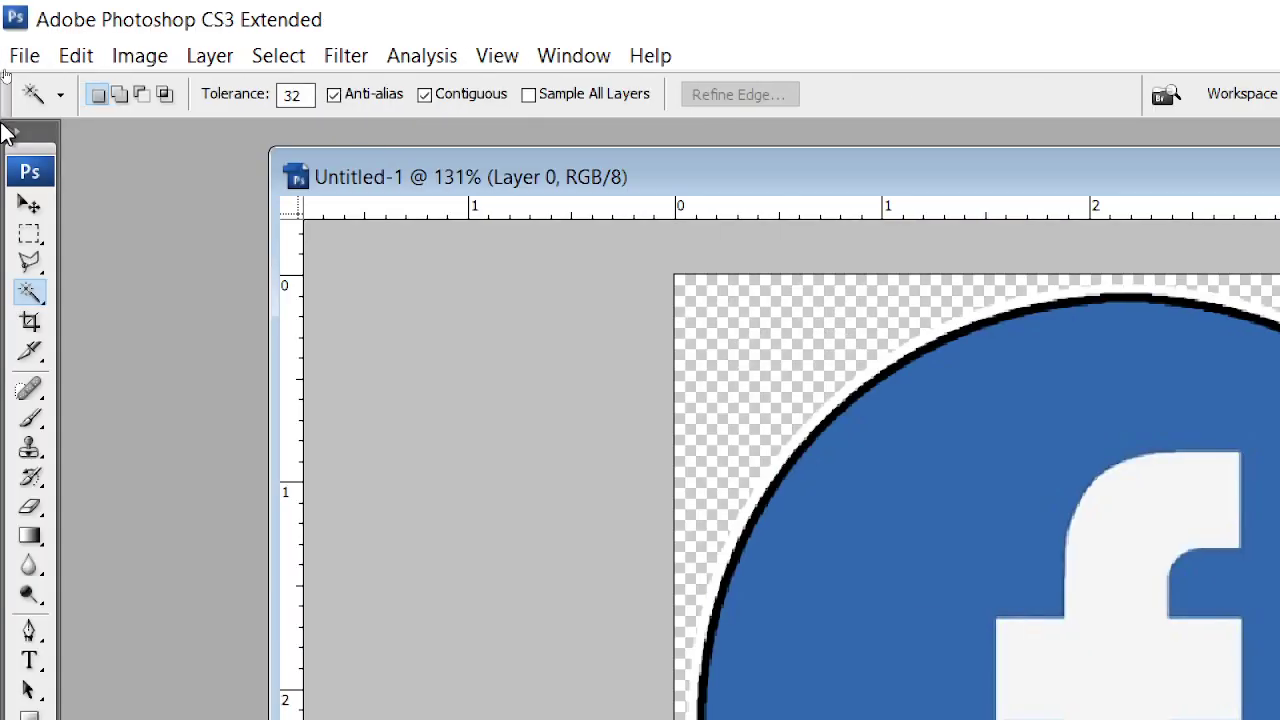
pyautogui.click(29, 233)
pyautogui.click(28, 203)
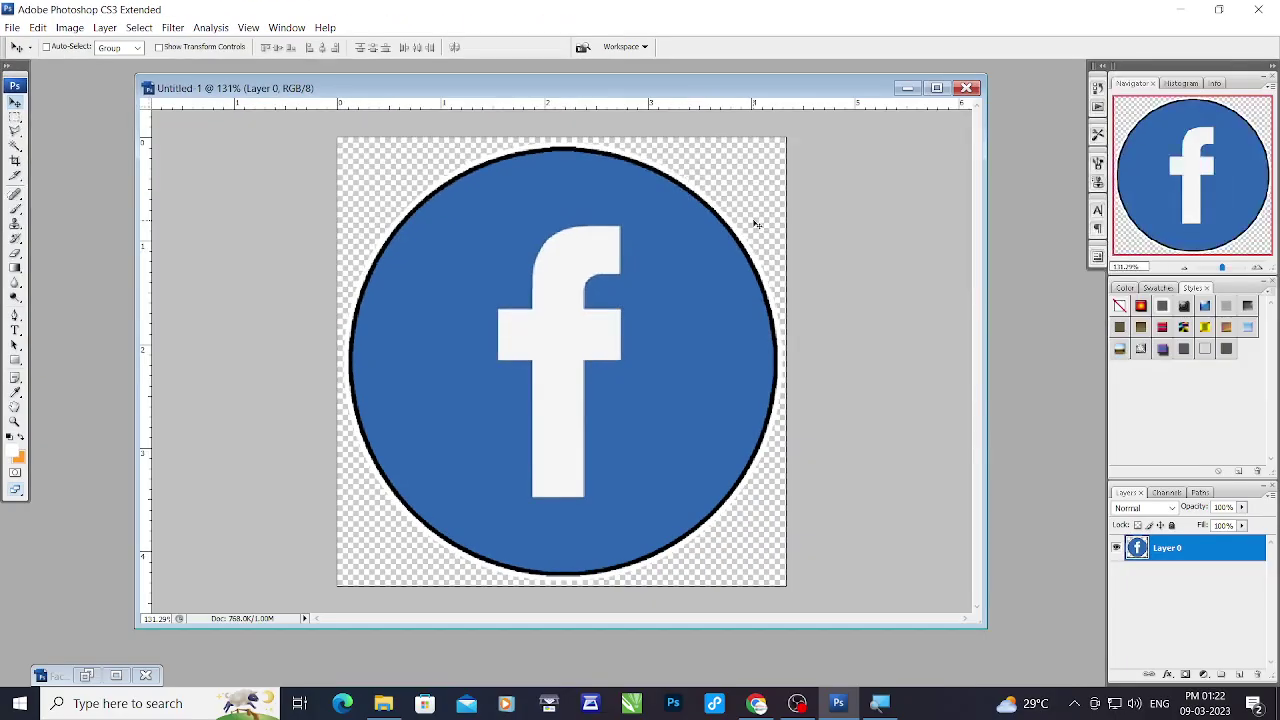
pyautogui.moveTo(645, 95); pyautogui.dragTo(691, 100)
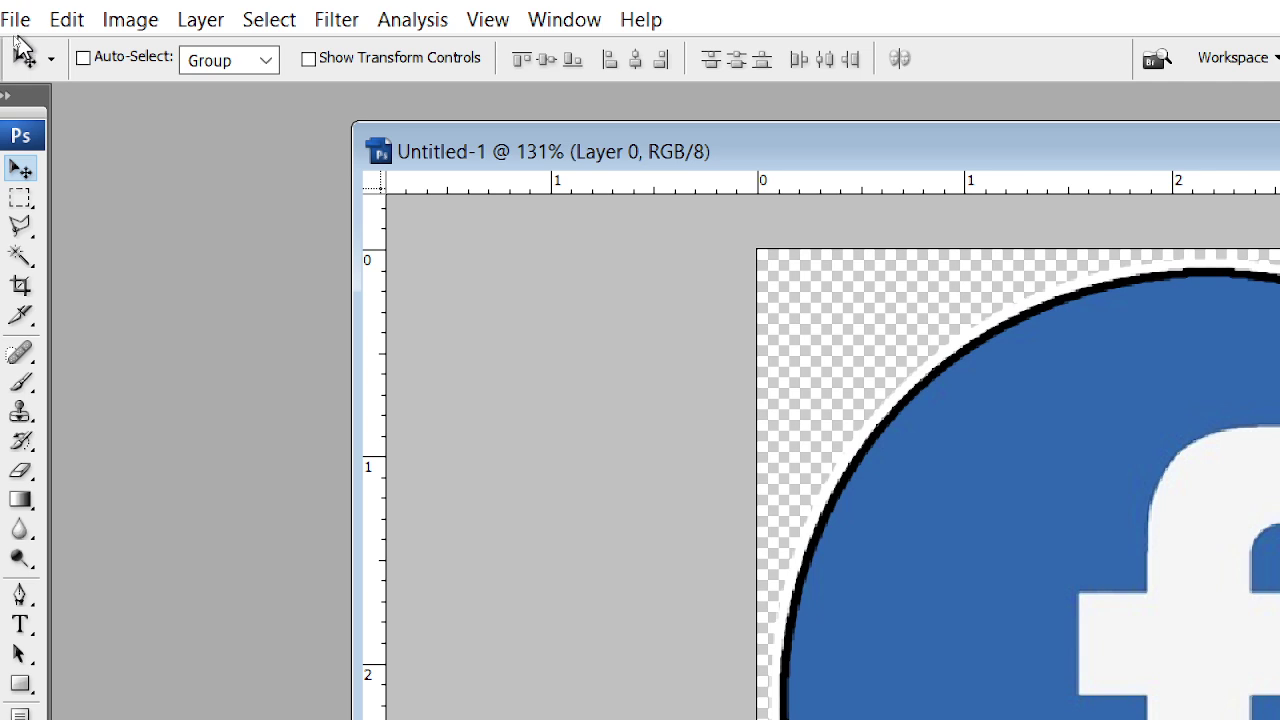
# Start saving the icon as a new file and set its format to PNG.
pyautogui.click(15, 19)
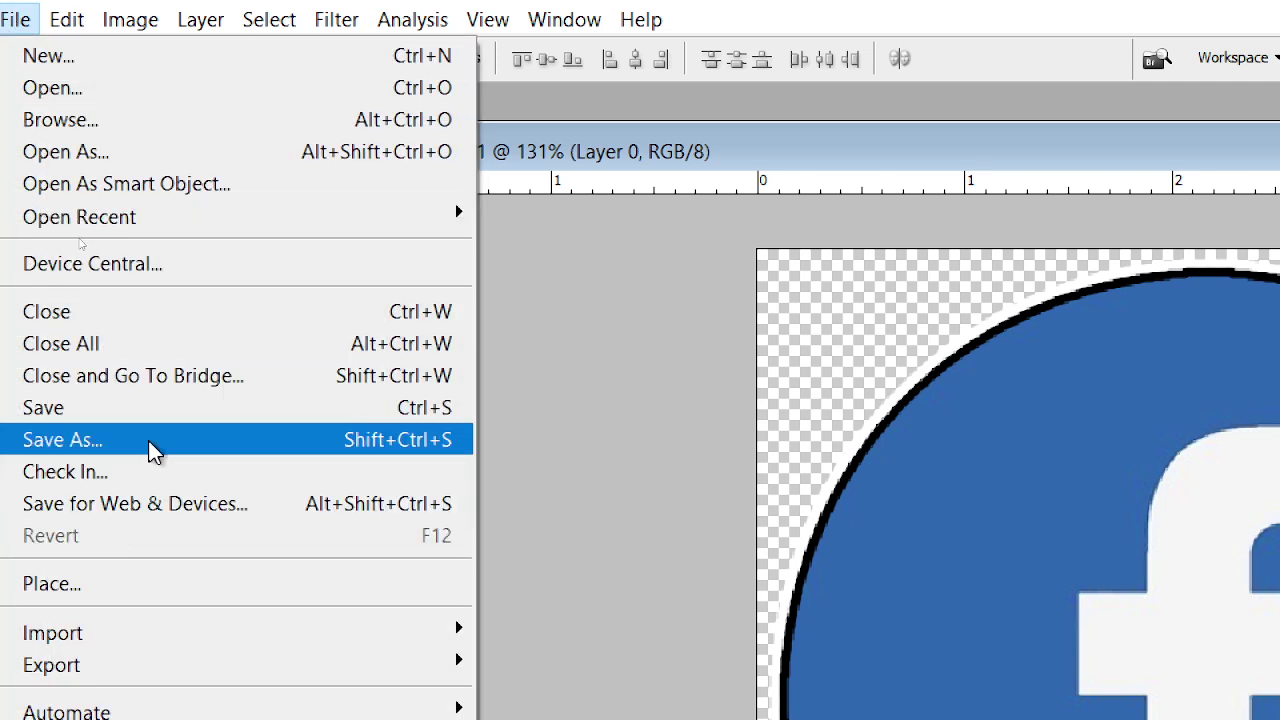
pyautogui.click(150, 445)
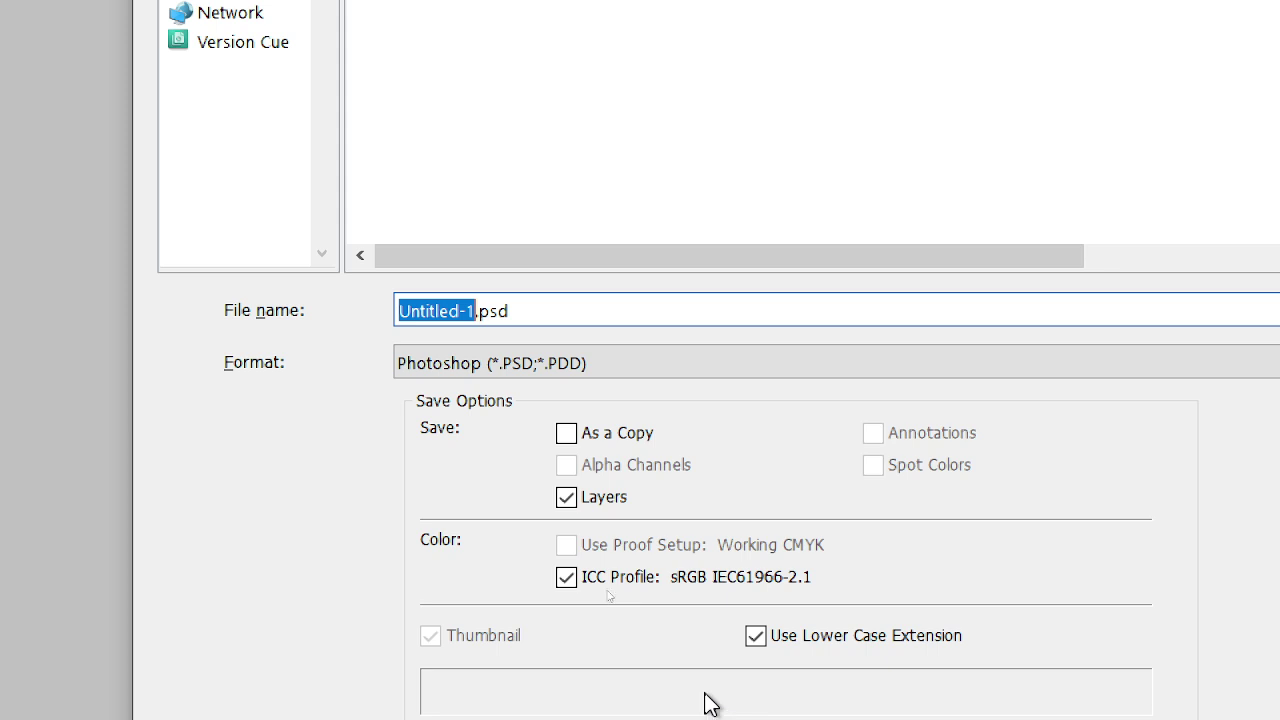
pyautogui.click(636, 352)
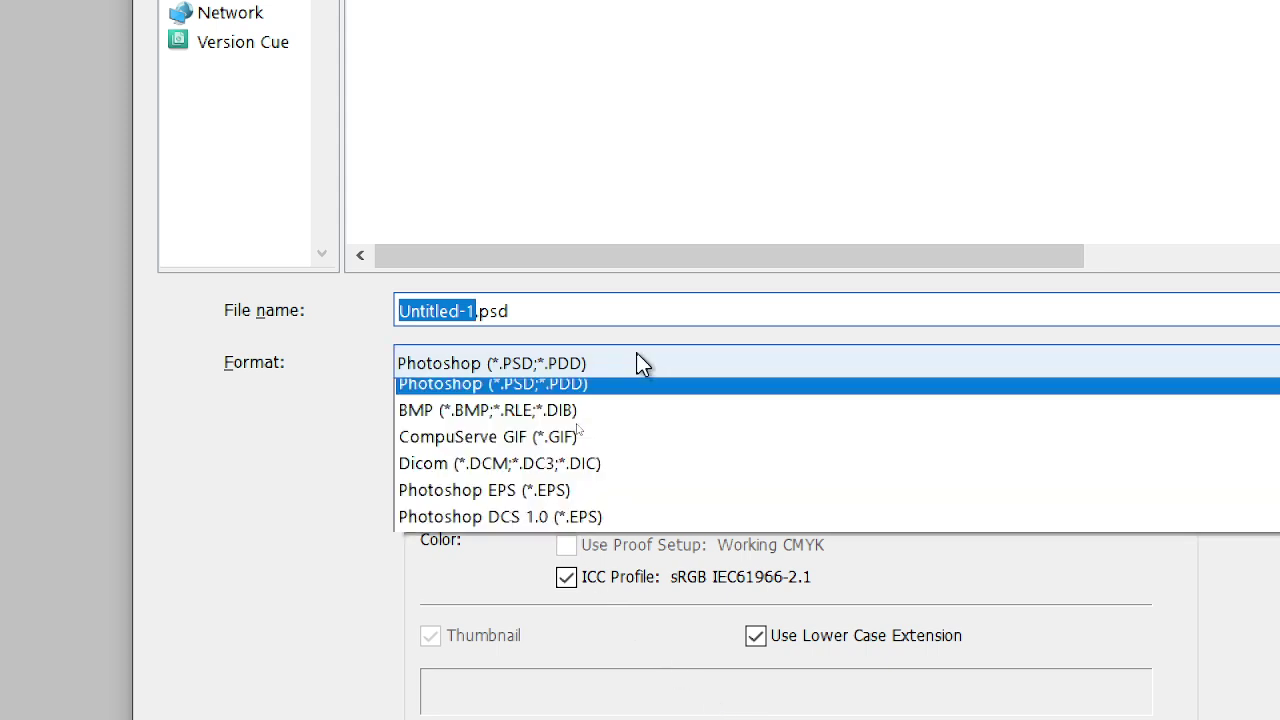
pyautogui.press('Down')
pyautogui.press('Down')
pyautogui.press('Down')
pyautogui.press('Down')
pyautogui.press('Down')
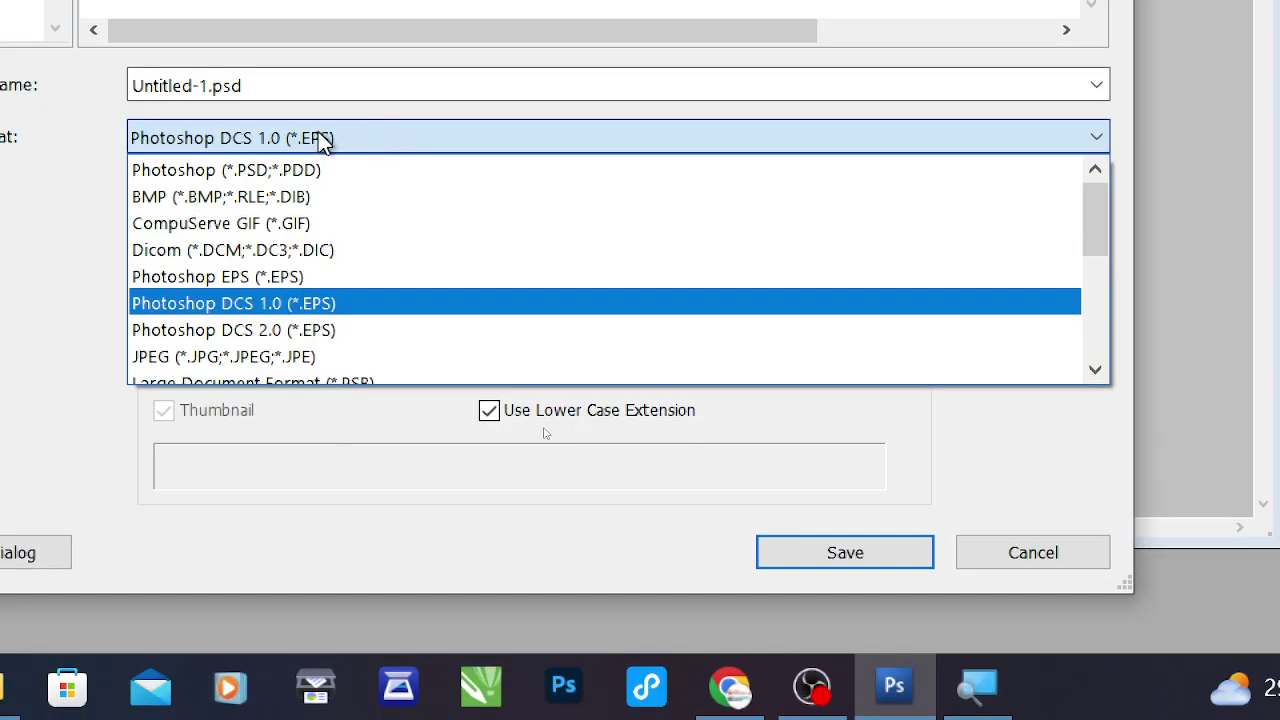
pyautogui.scroll(-1, 272, 300)
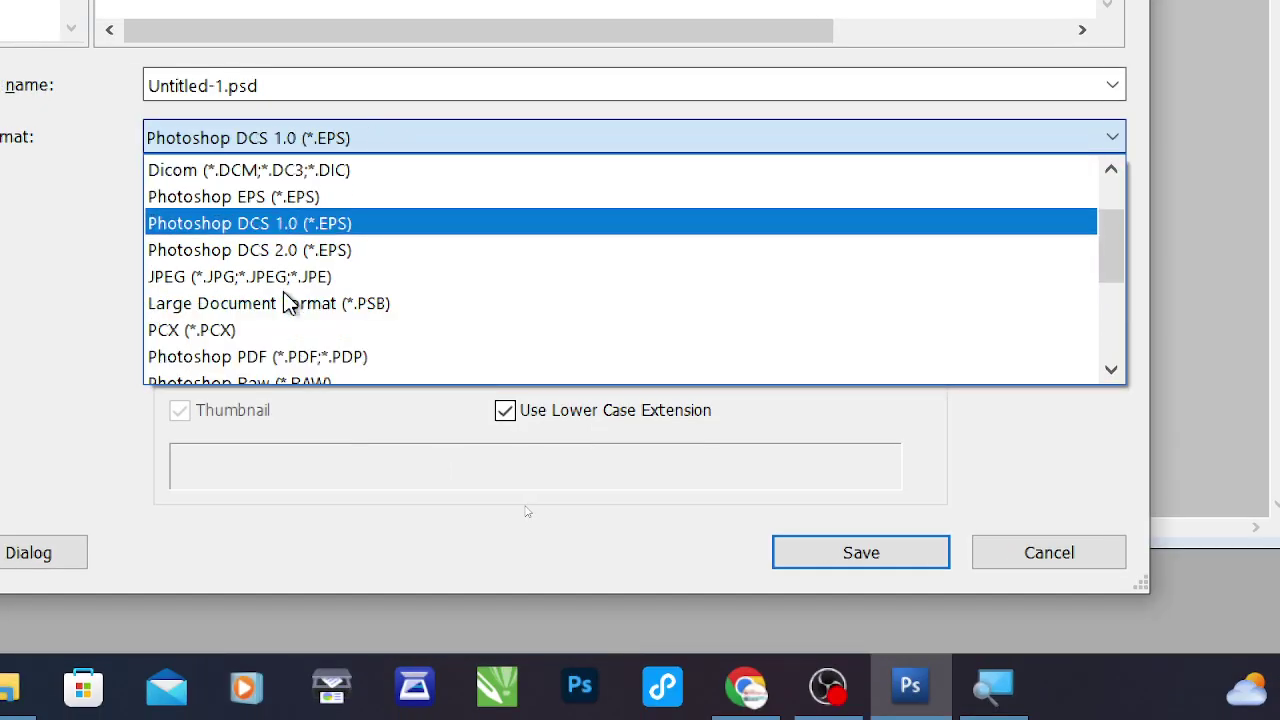
pyautogui.scroll(-2, 286, 343)
pyautogui.scroll(-1, 230, 300)
pyautogui.click(200, 252)
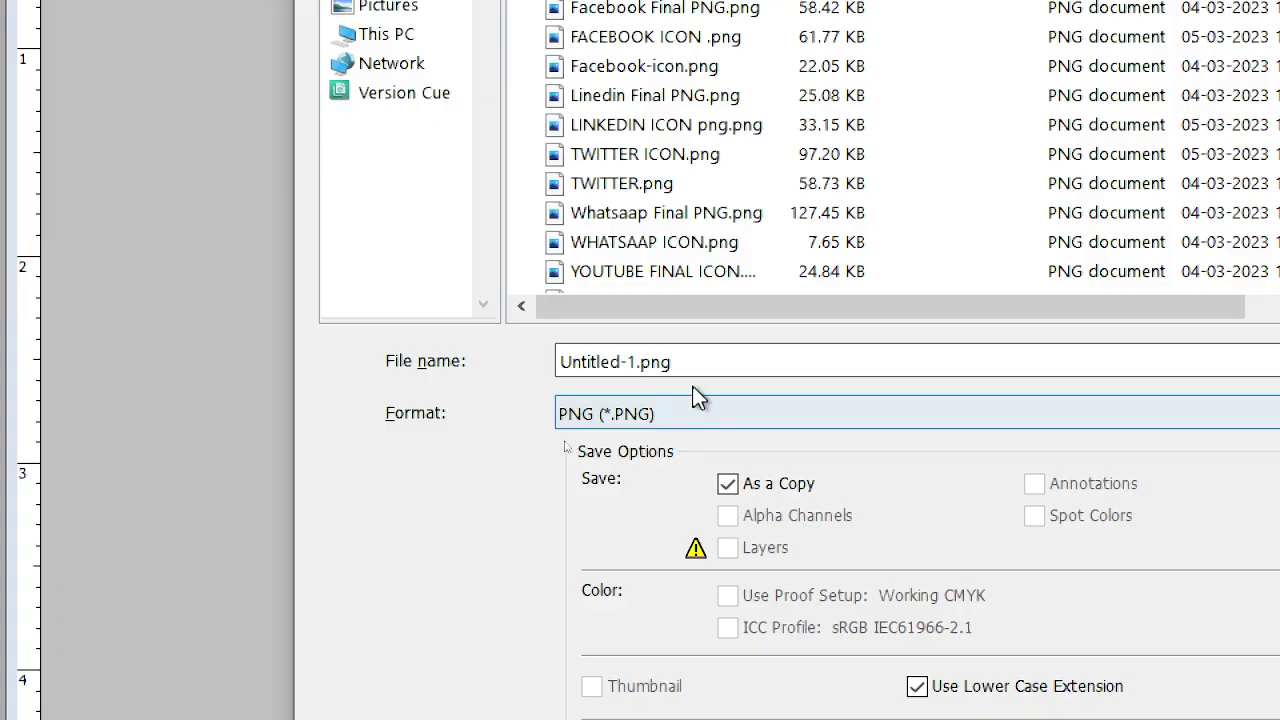
# Name the file "Facebook PNG Final" and choose the ICONS folder on the Desktop as the save location.
pyautogui.click(706, 366)
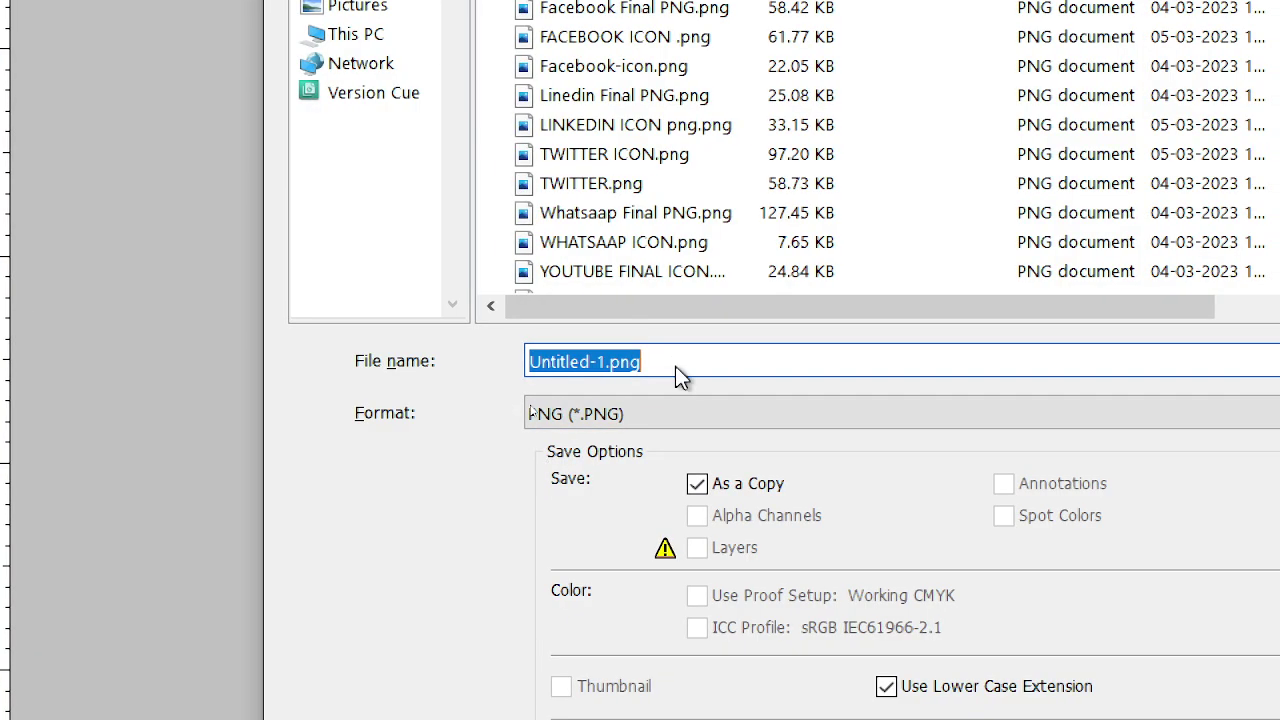
pyautogui.write('Faceb')
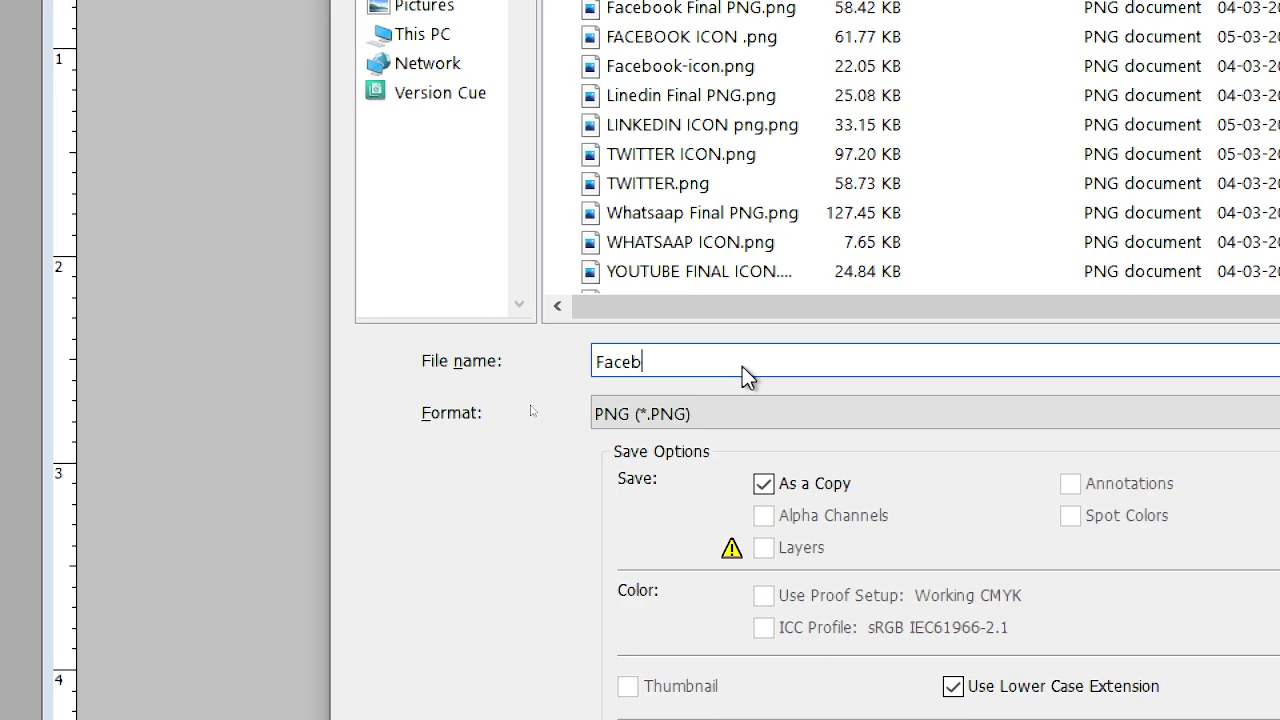
pyautogui.write('ook PNG')
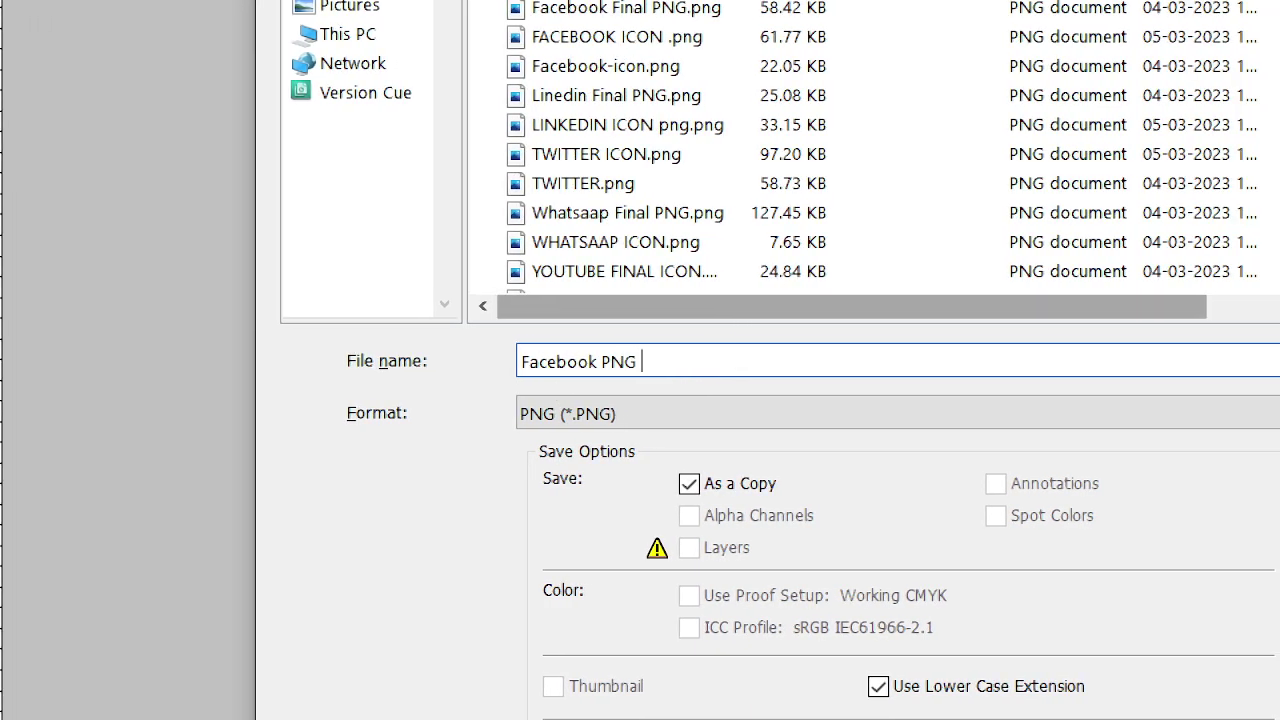
pyautogui.write(' Final')
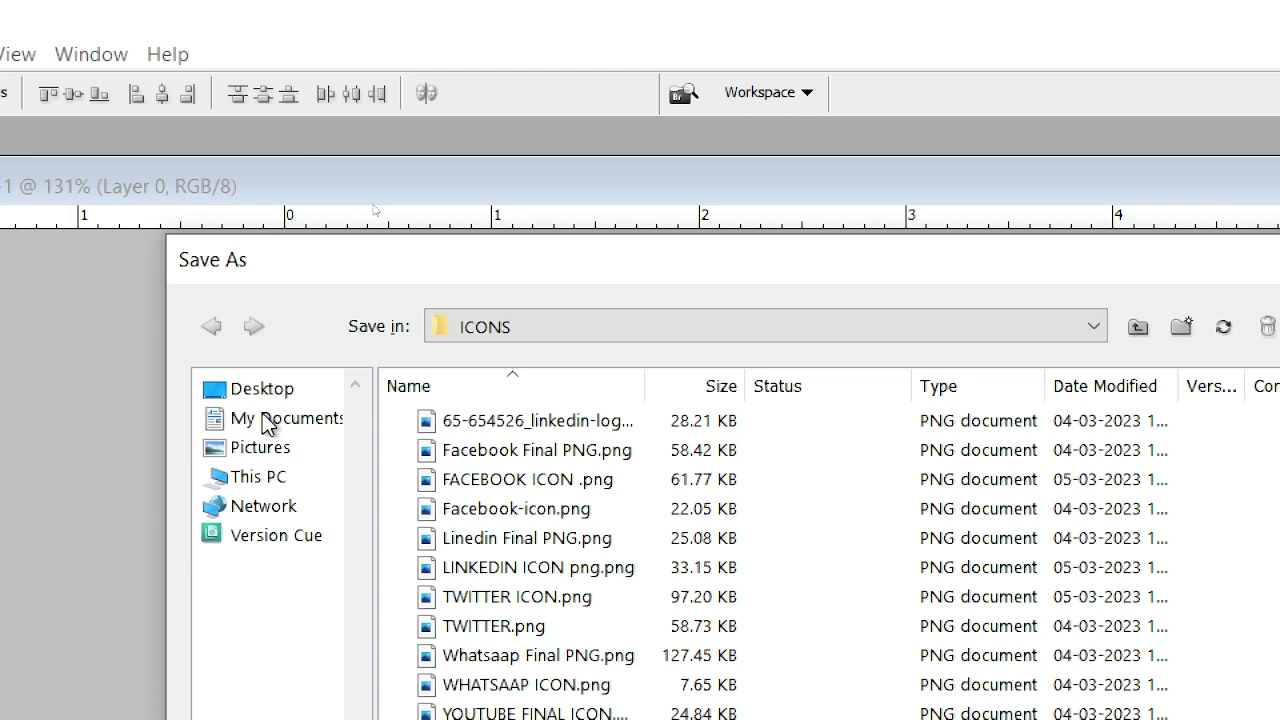
pyautogui.click(258, 394)
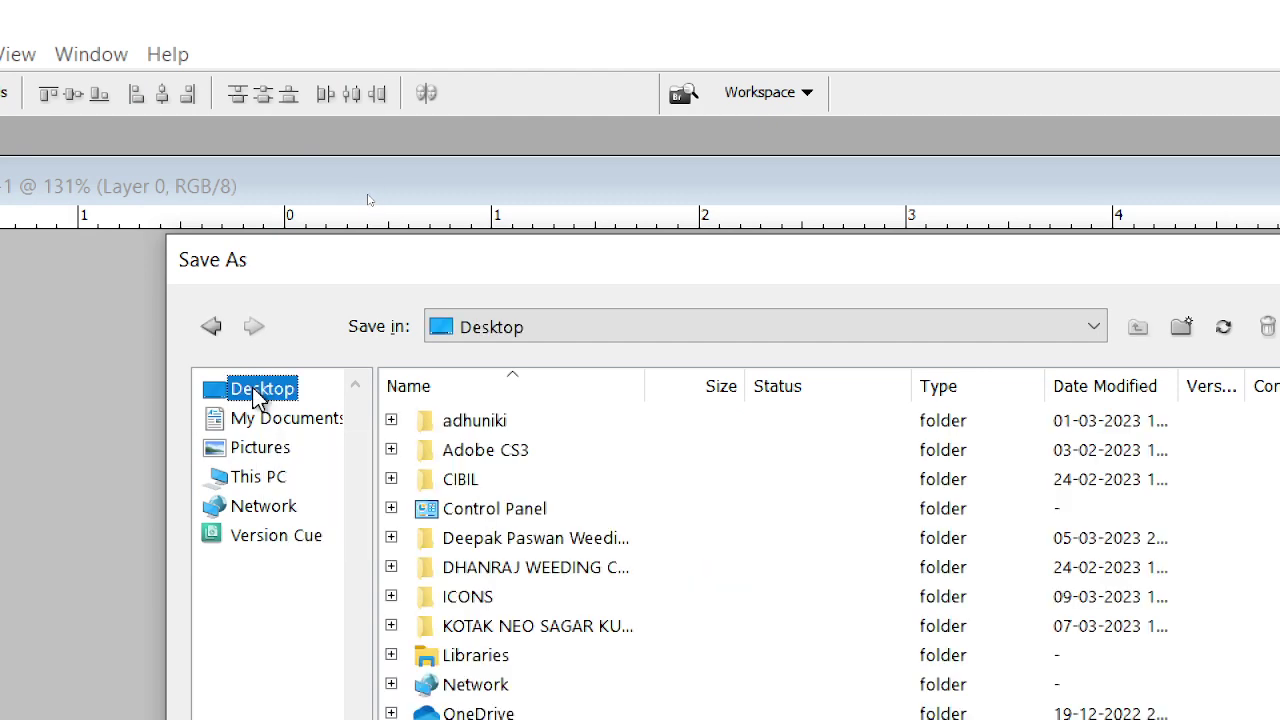
pyautogui.doubleClick(466, 598)
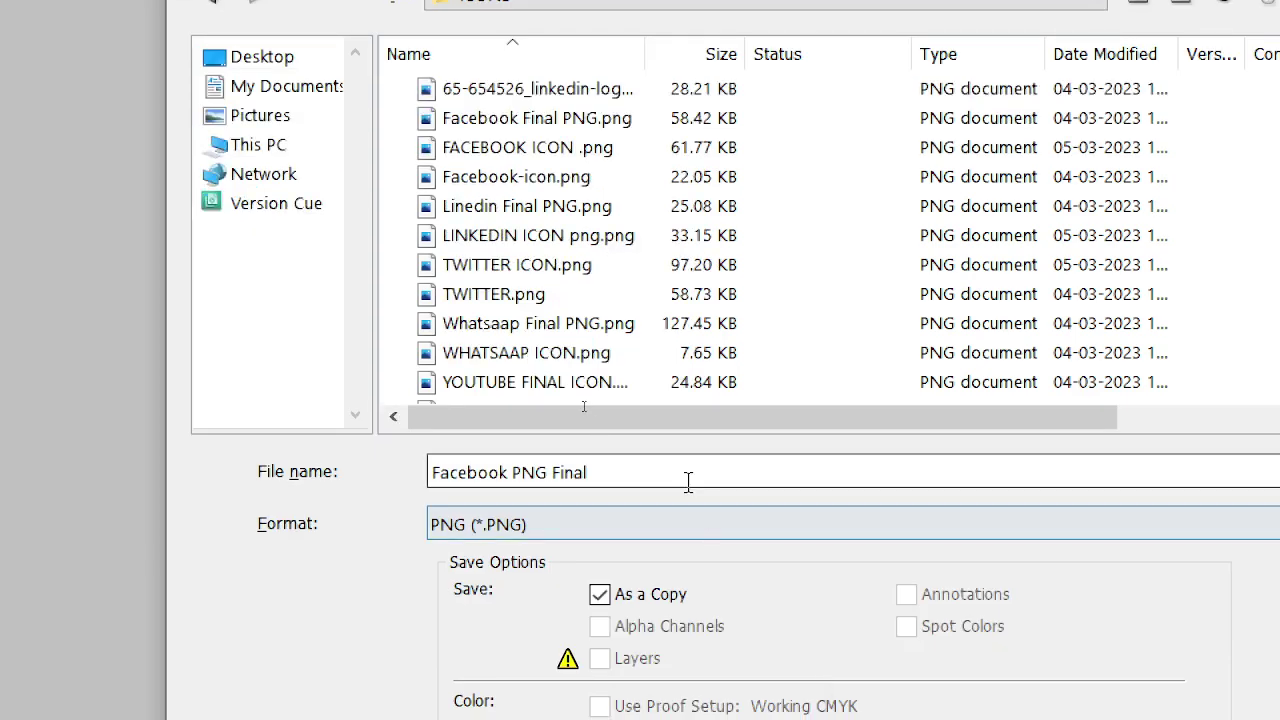
# Extend the file name to "Facebook PNG Final Sk" and save the PNG with Interlace set to None.
pyautogui.tripleClick(654, 465)
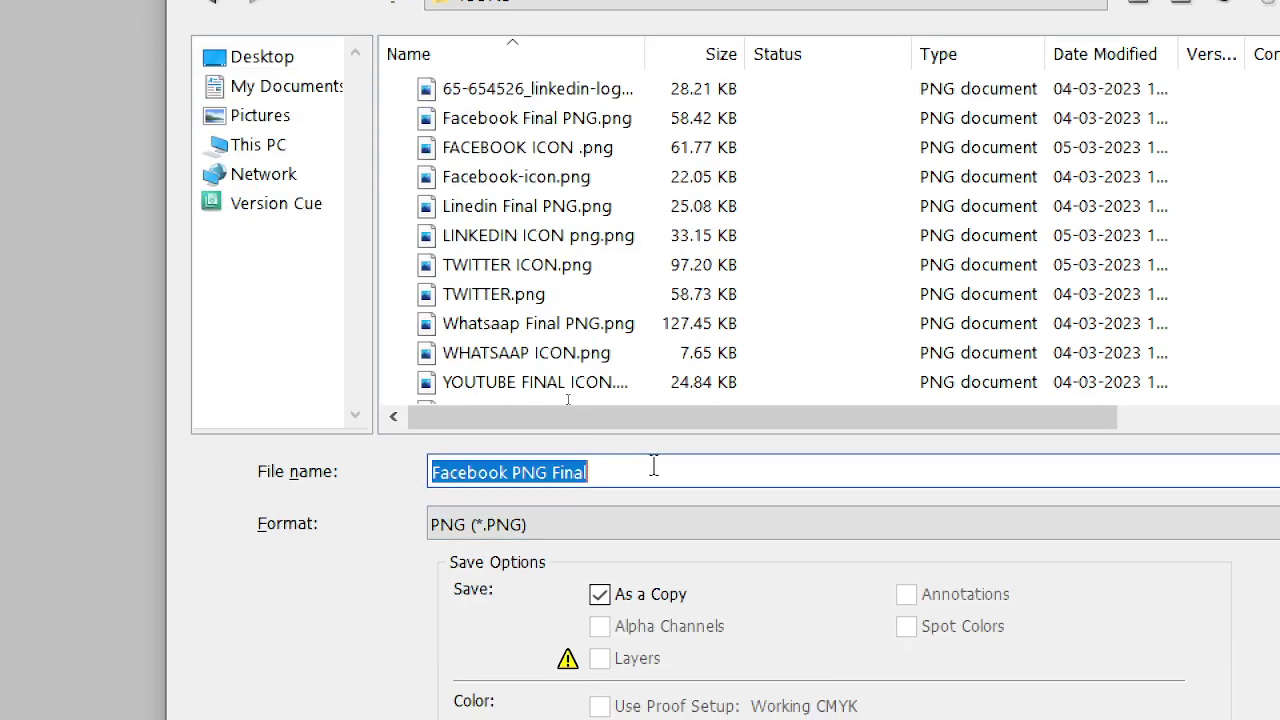
pyautogui.click(654, 465)
pyautogui.write('S')
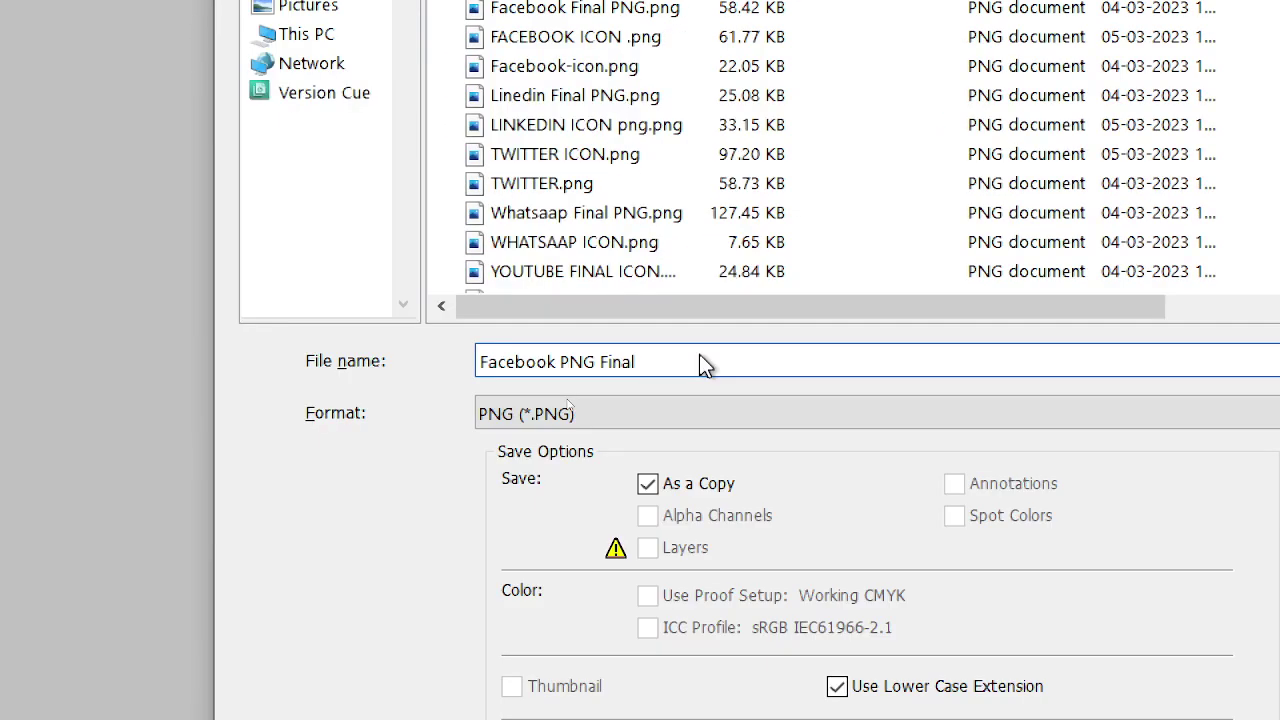
pyautogui.write('k')
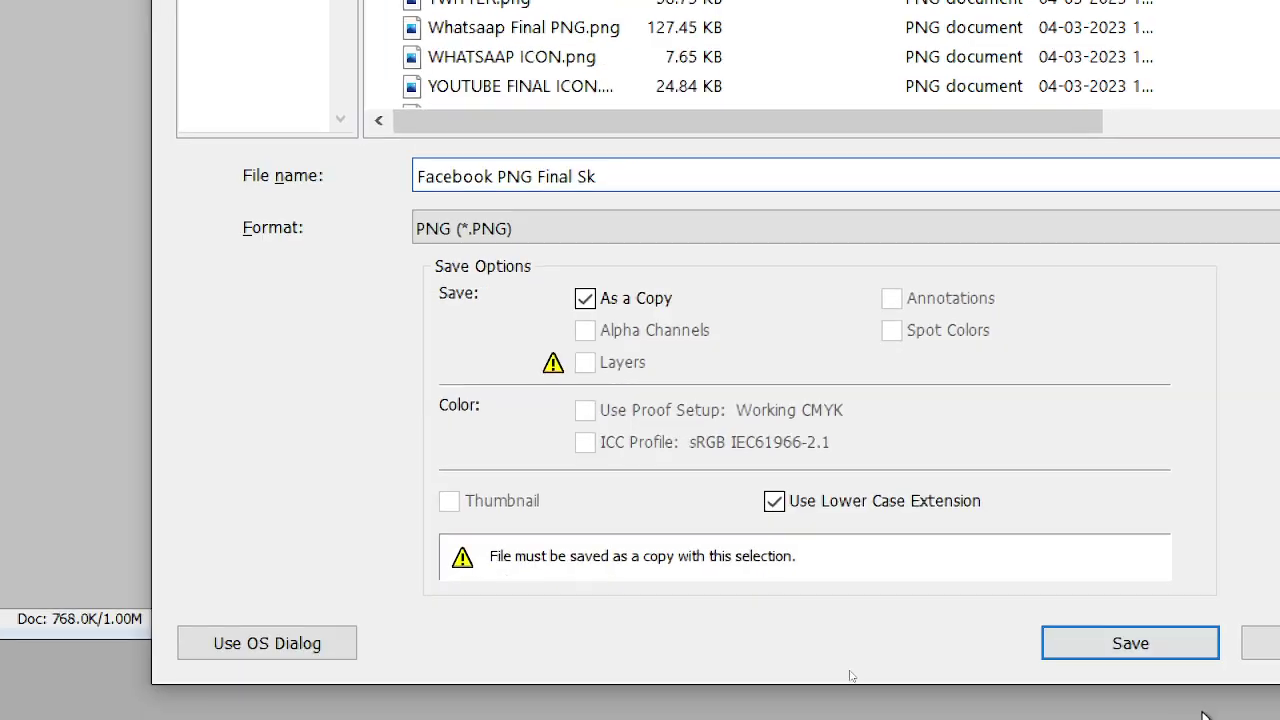
pyautogui.click(1137, 662)
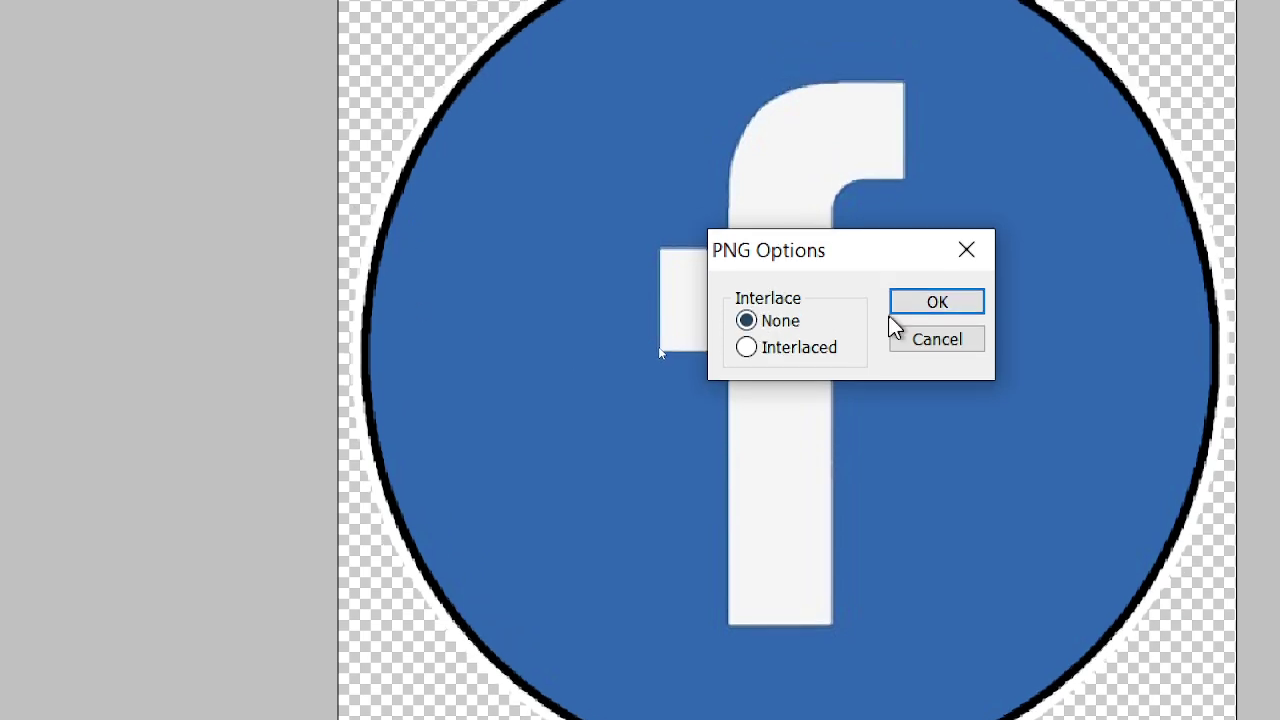
pyautogui.click(920, 310)
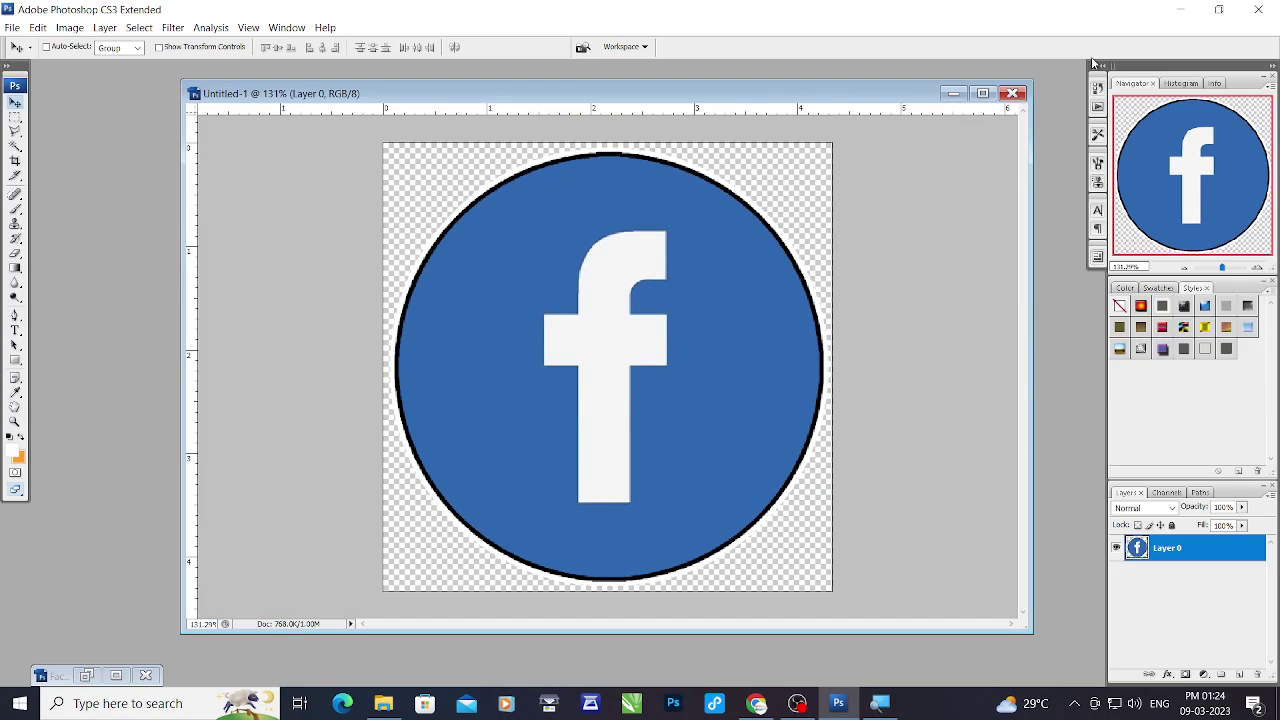
# Switch to the ICONS folder in File Explorer and open "Facebook PNG Final Sk" in the image viewer to examine it enlarged.
pyautogui.click(1178, 12)
pyautogui.rightClick(603, 400)
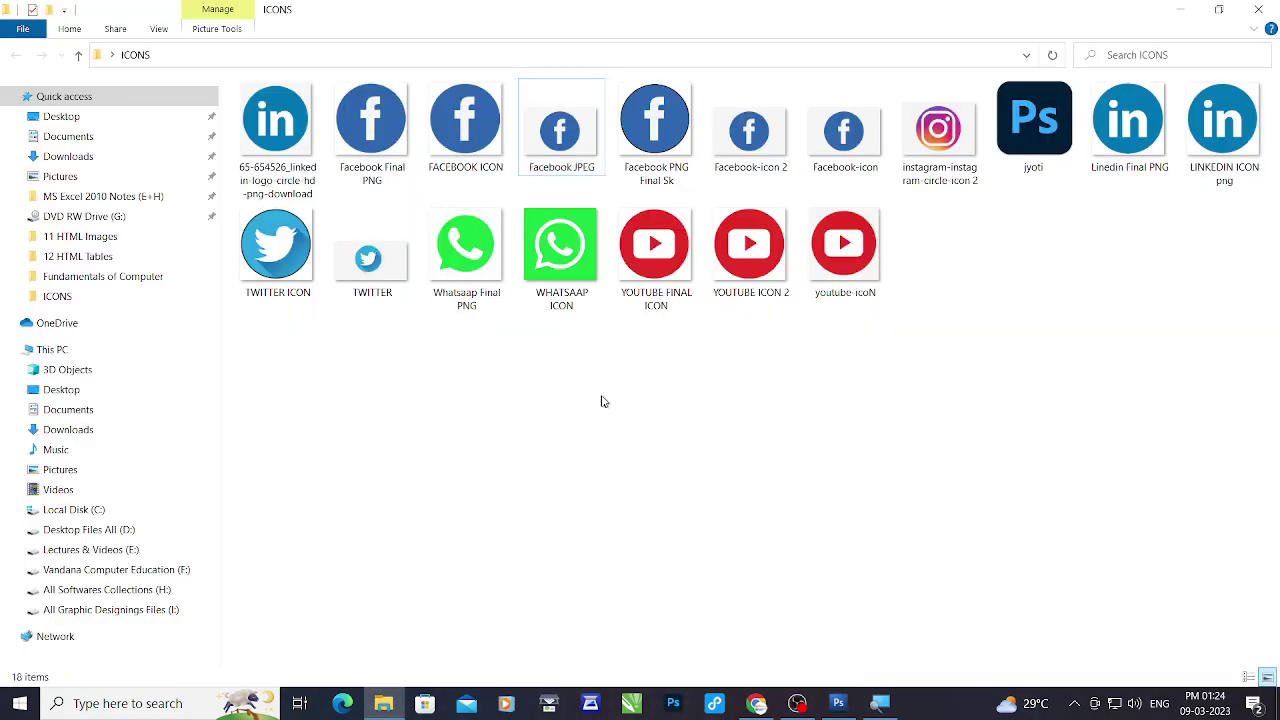
pyautogui.click(636, 456)
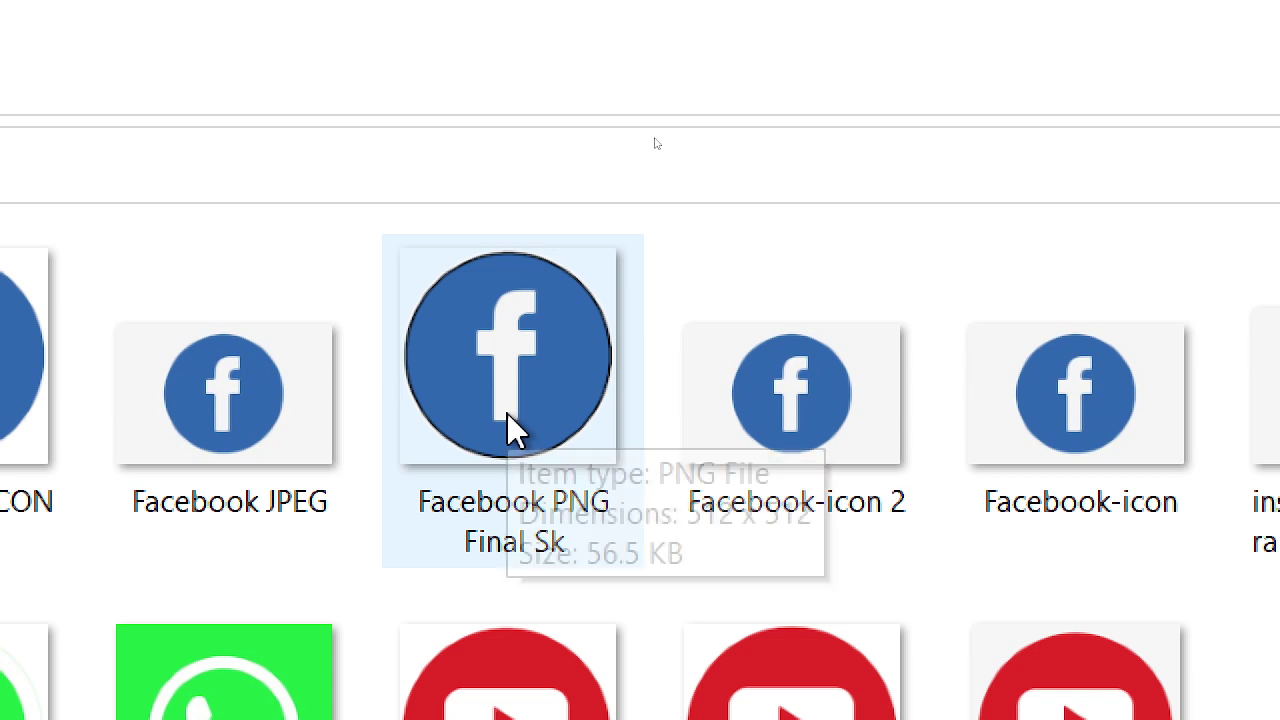
pyautogui.doubleClick(493, 297)
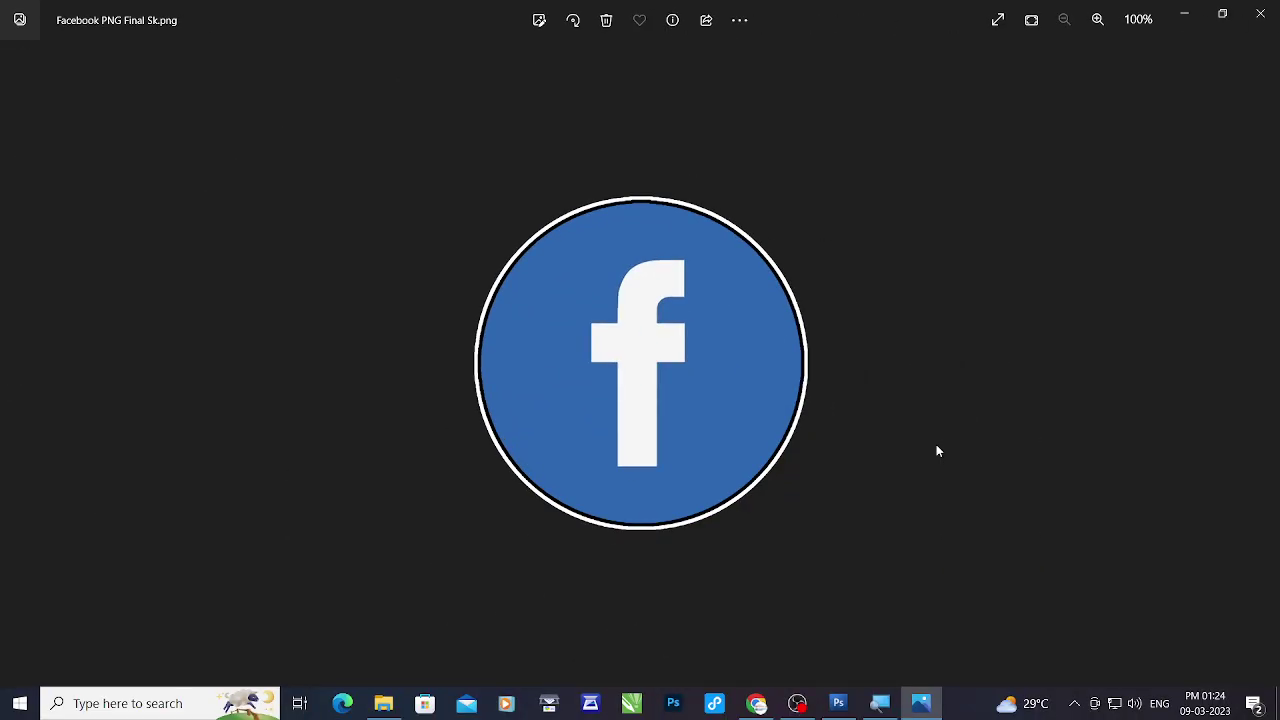
pyautogui.scroll(3, 936, 451)
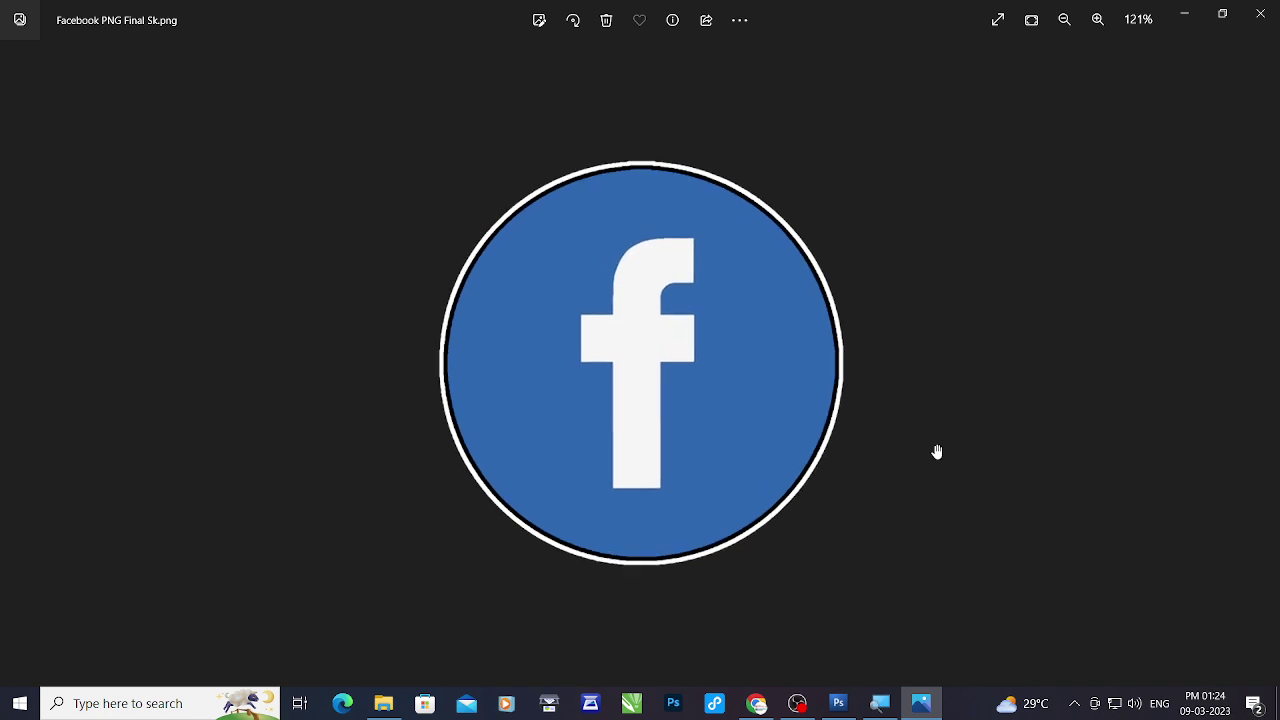
pyautogui.press('super')
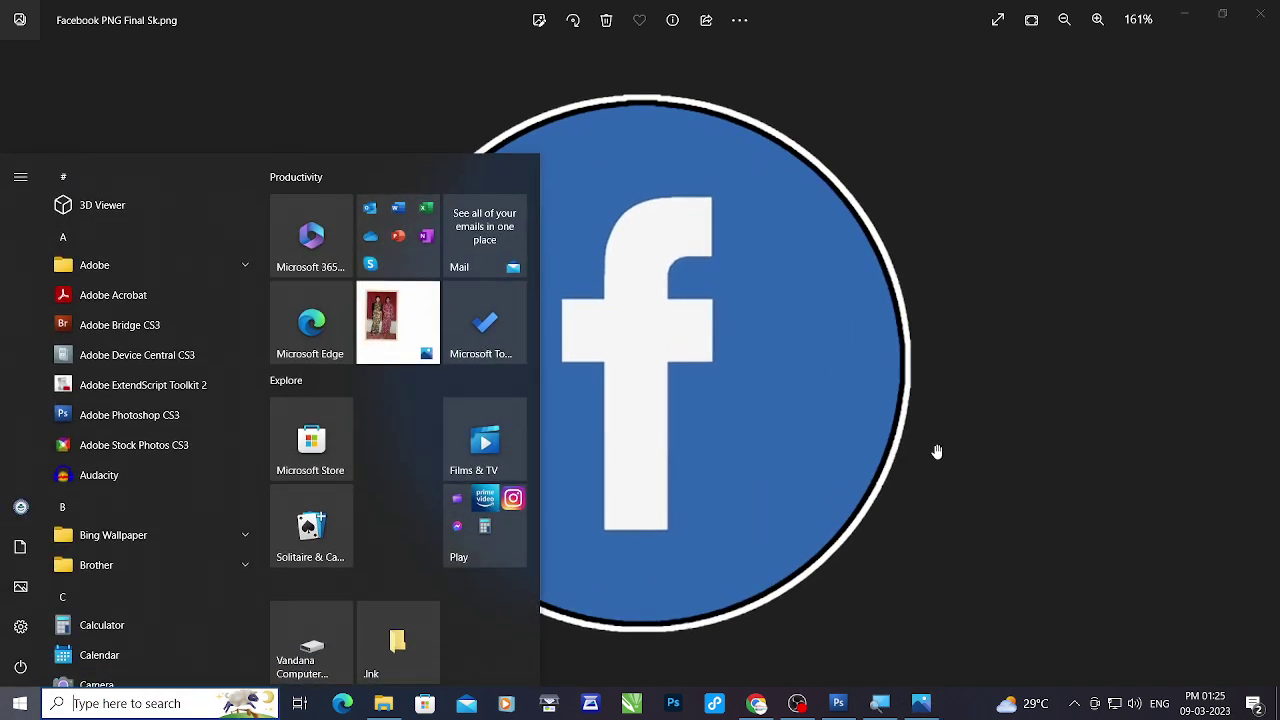
pyautogui.press('super')
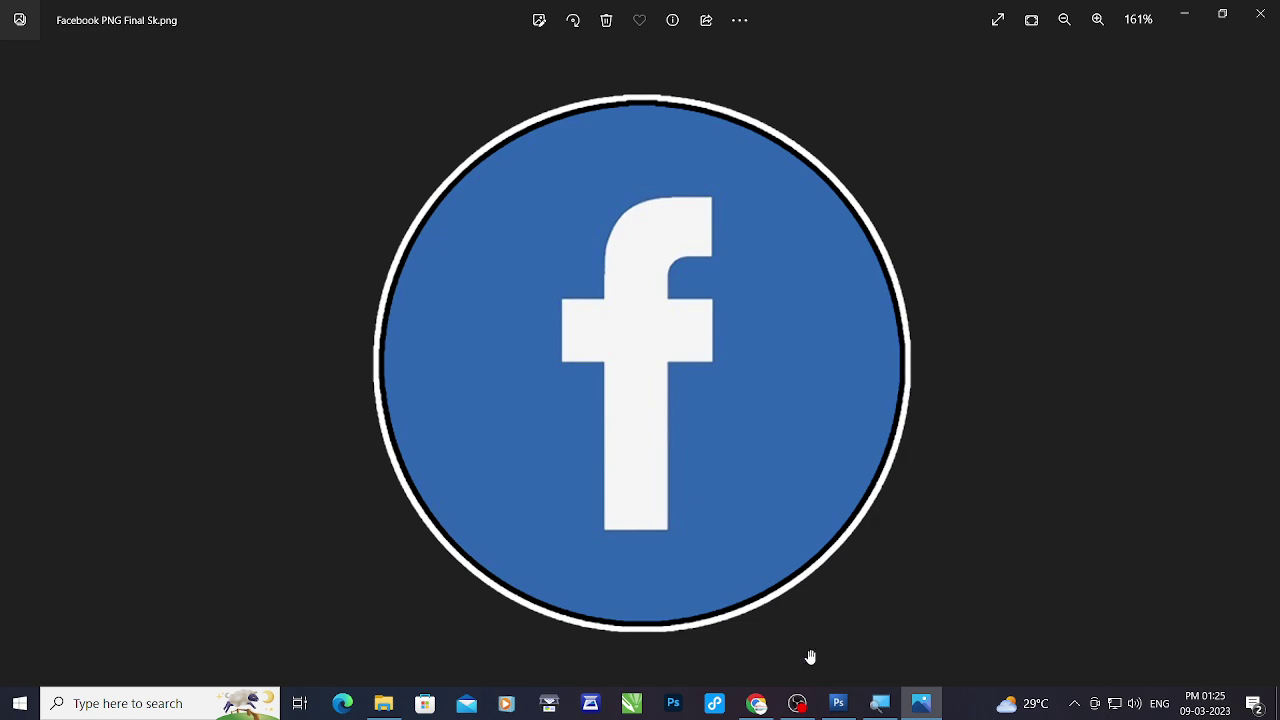
pyautogui.click(797, 703)
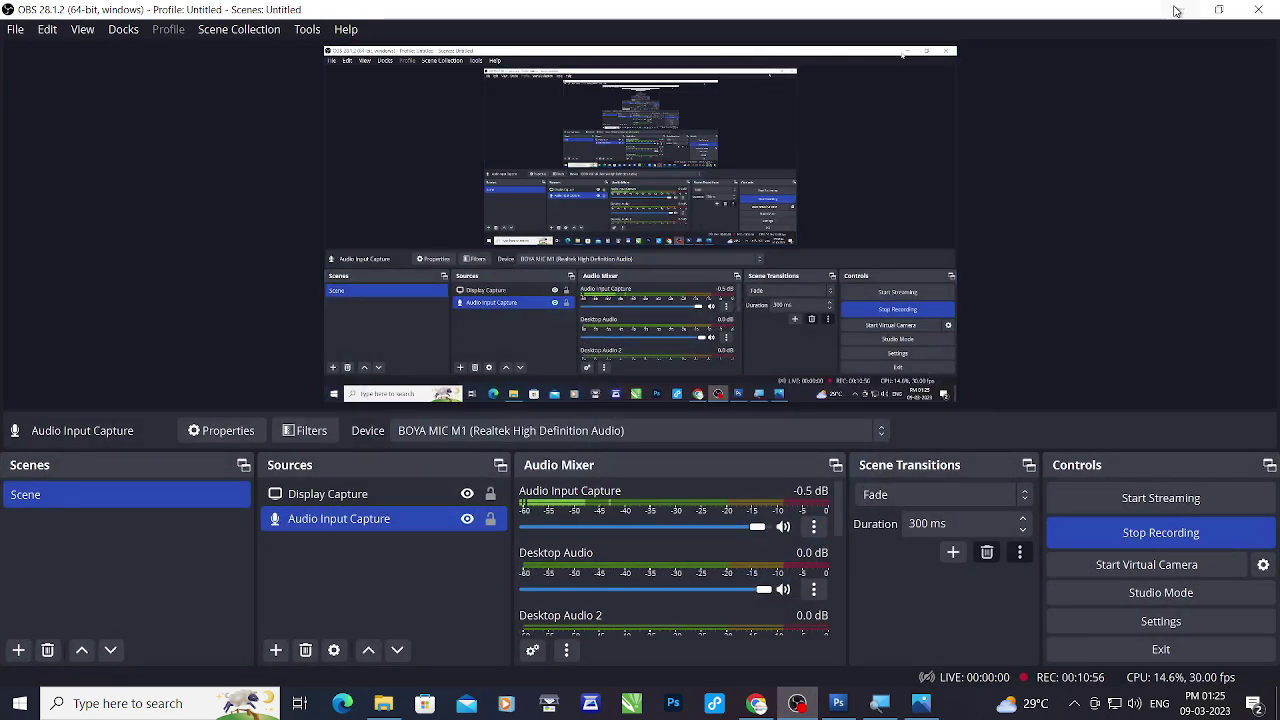
pyautogui.hotkey('alt', 'Tab')
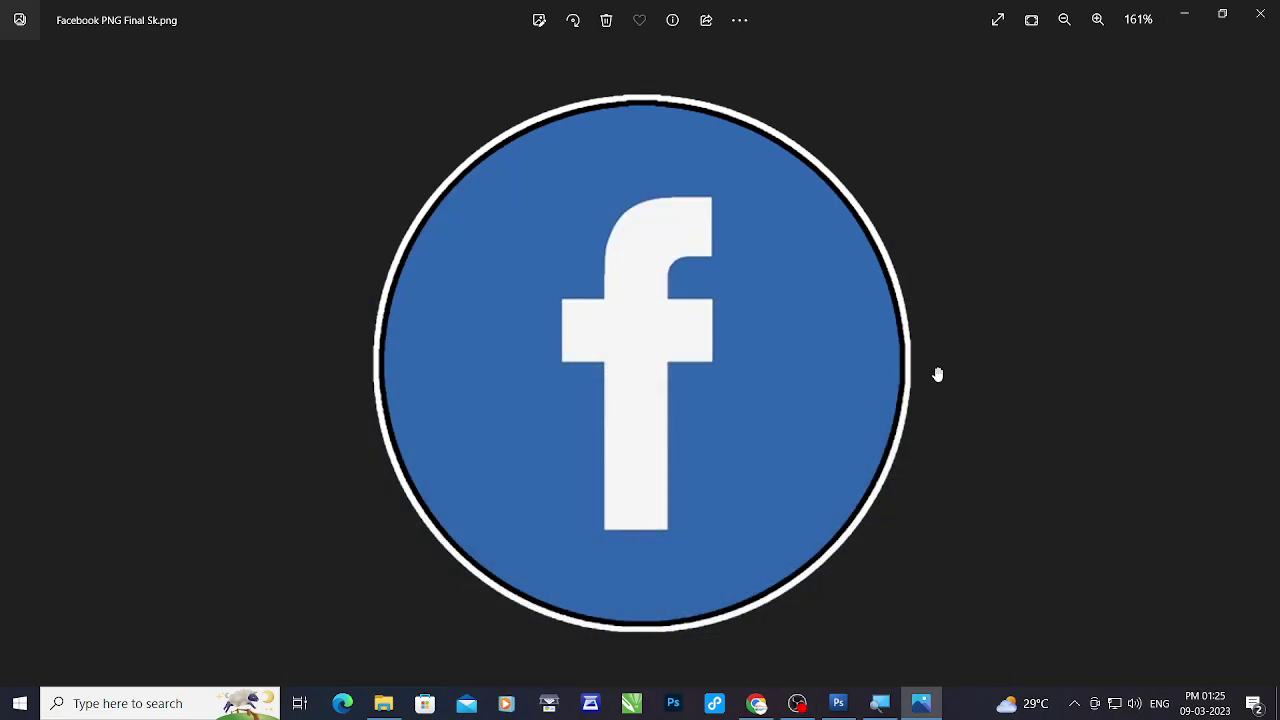